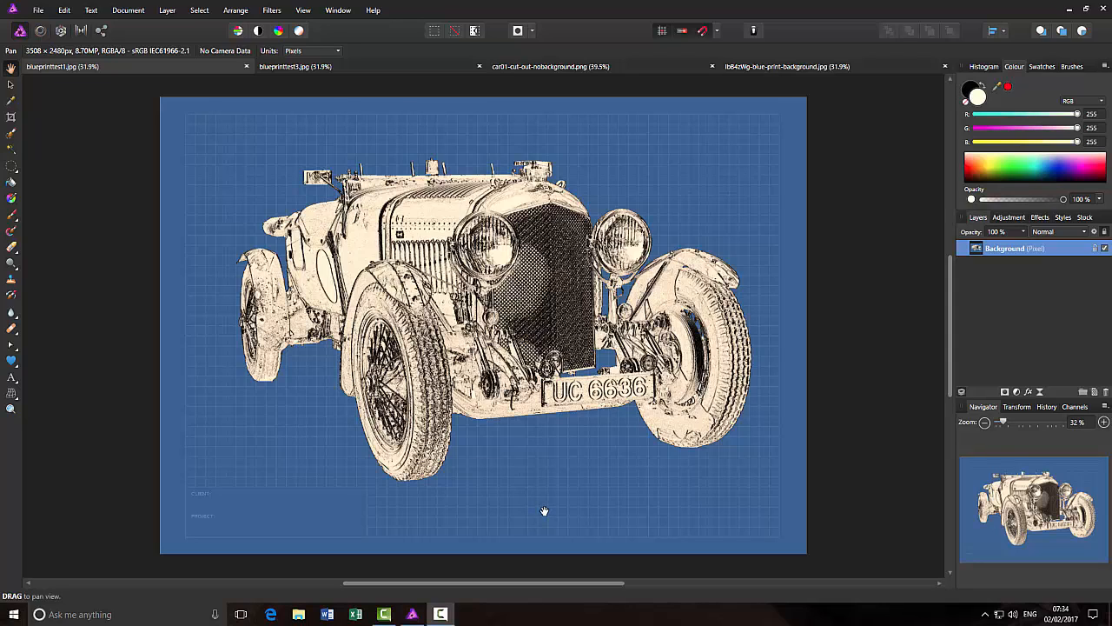
- Compare the example images blueprinttest1.jpg and blueprinttest3.jpg and close both documents
{"action": "left_click", "coordinate": [376, 74]}
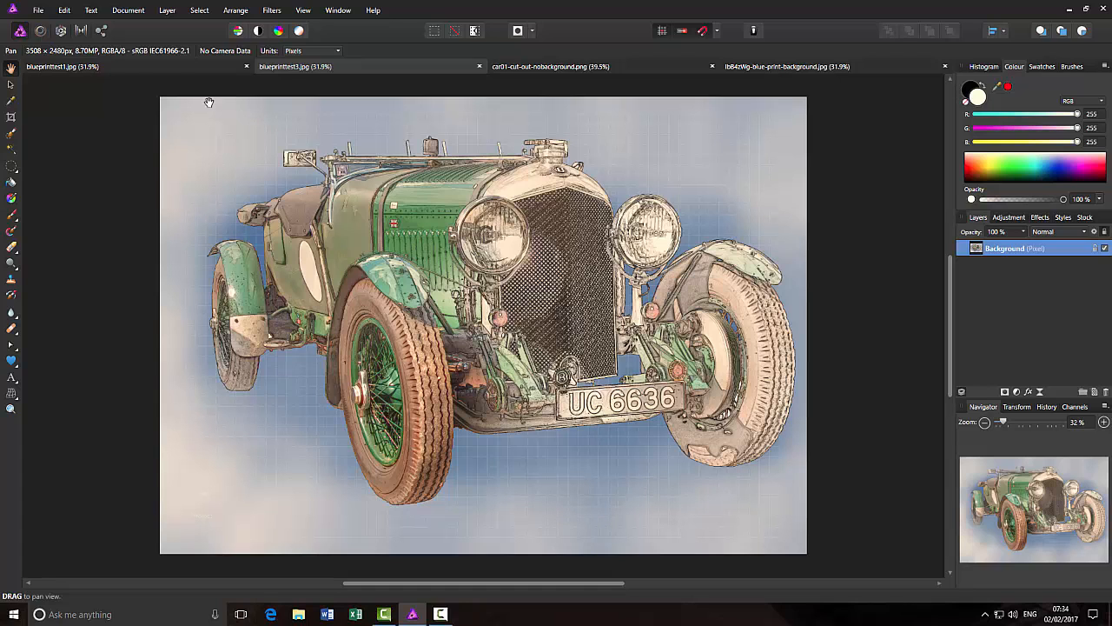
{"action": "left_click", "coordinate": [174, 71]}
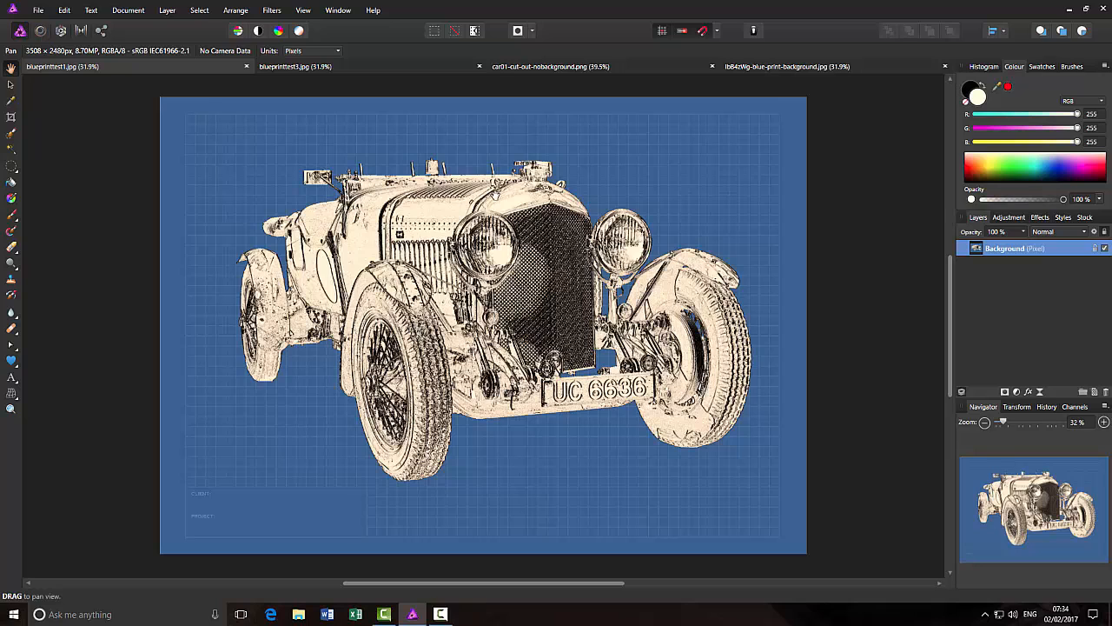
{"action": "left_click", "coordinate": [294, 67]}
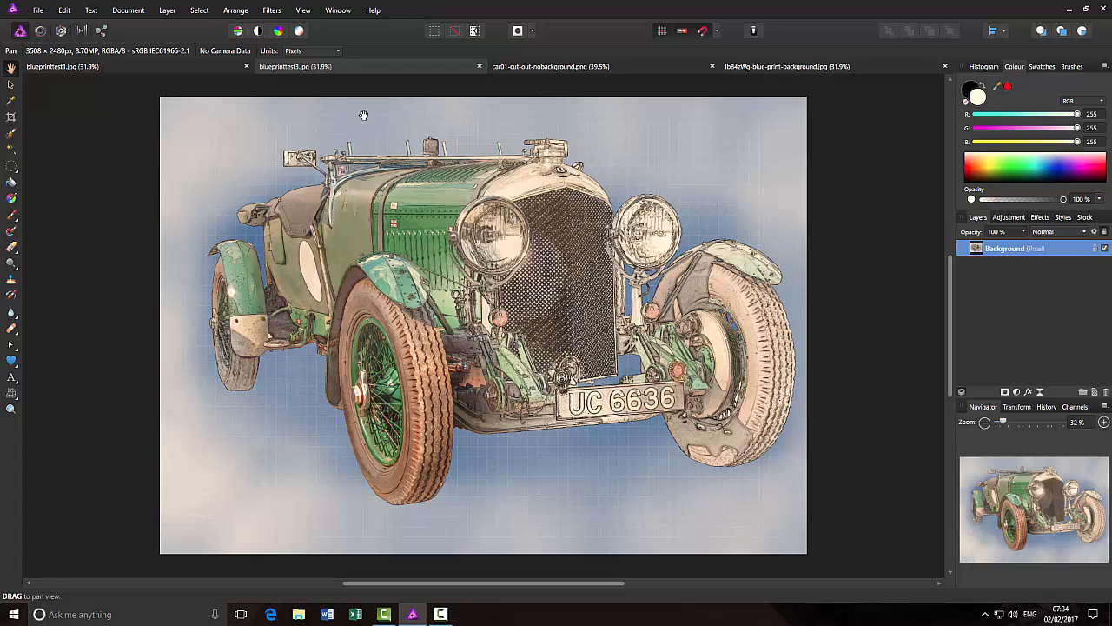
{"action": "left_click", "coordinate": [479, 67]}
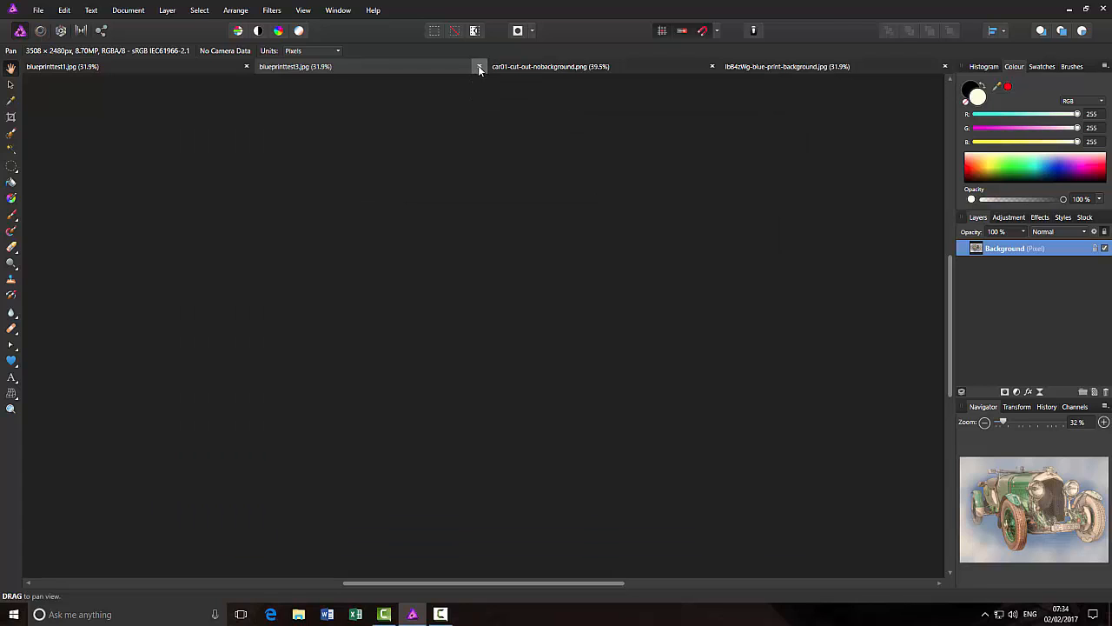
{"action": "left_click", "coordinate": [325, 66]}
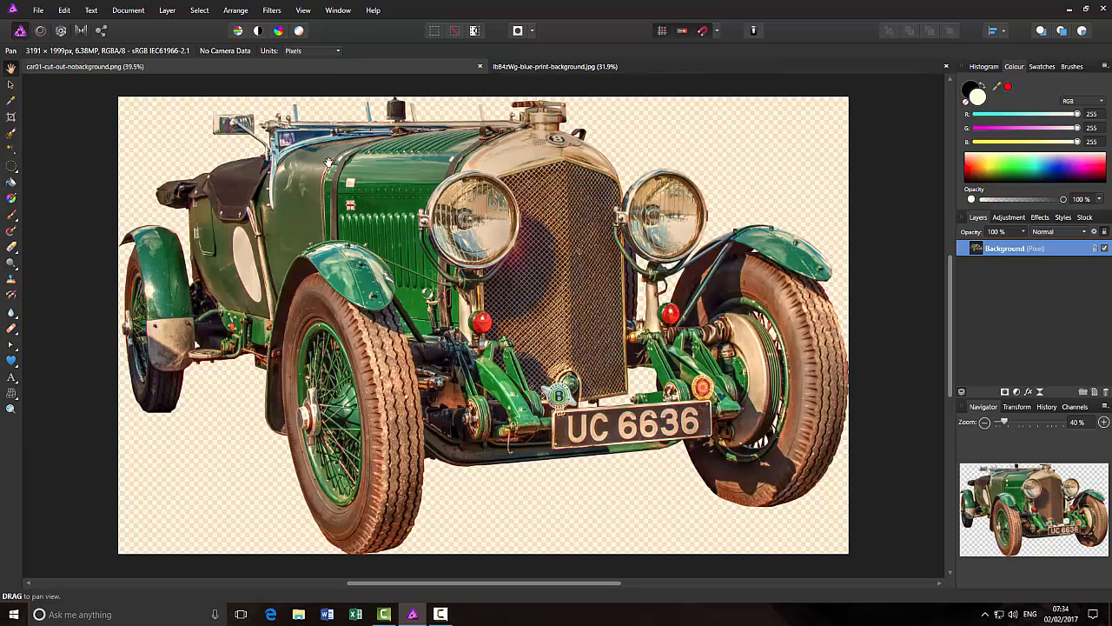
- Place a new pixel layer flood-filled with cream beneath the Background layer in the blueprint background document
{"action": "left_click", "coordinate": [690, 67]}
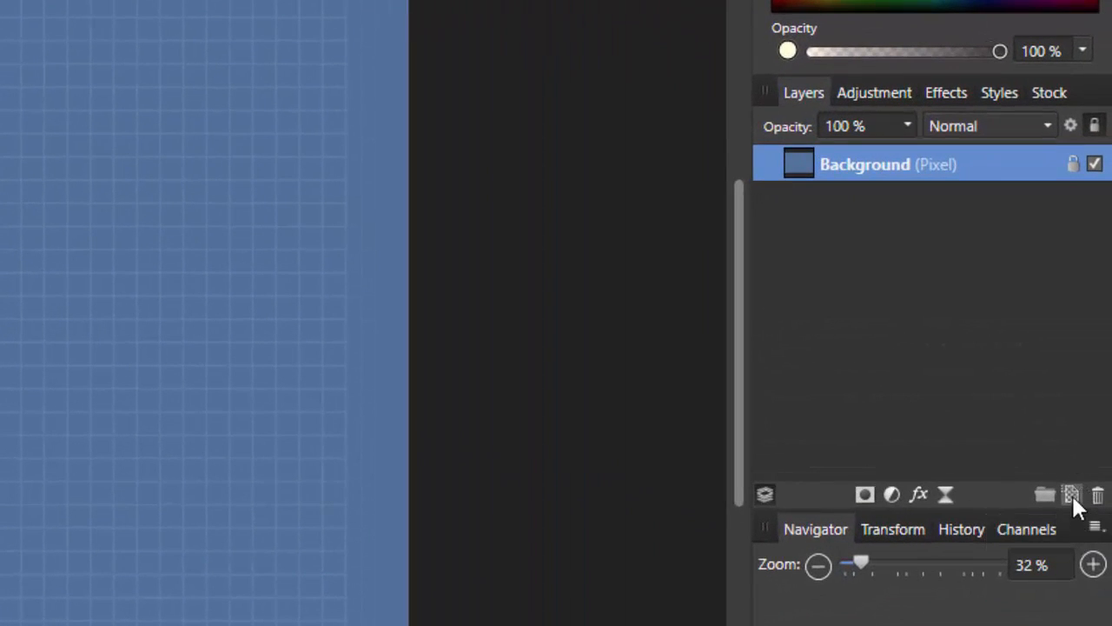
{"action": "left_click", "coordinate": [1072, 495]}
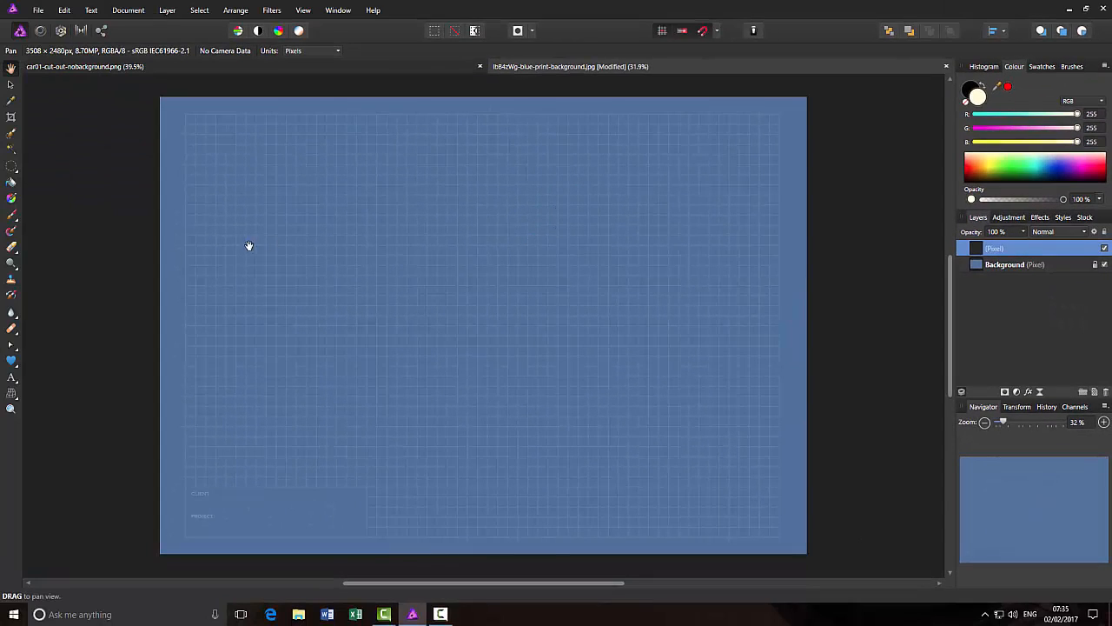
{"action": "left_click", "coordinate": [12, 182]}
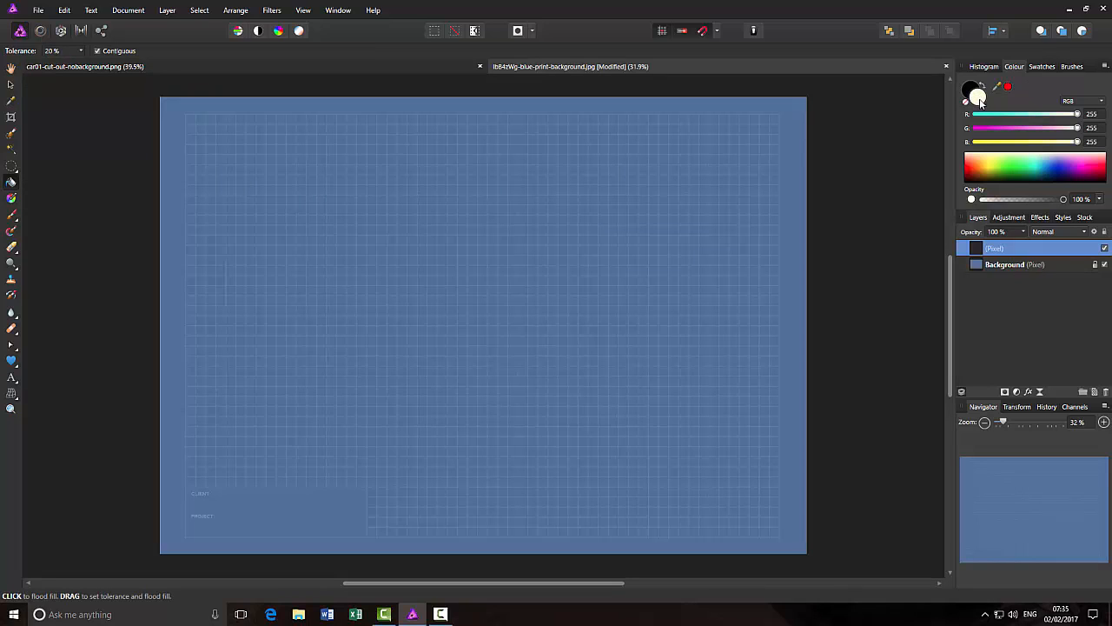
{"action": "left_click", "coordinate": [621, 224]}
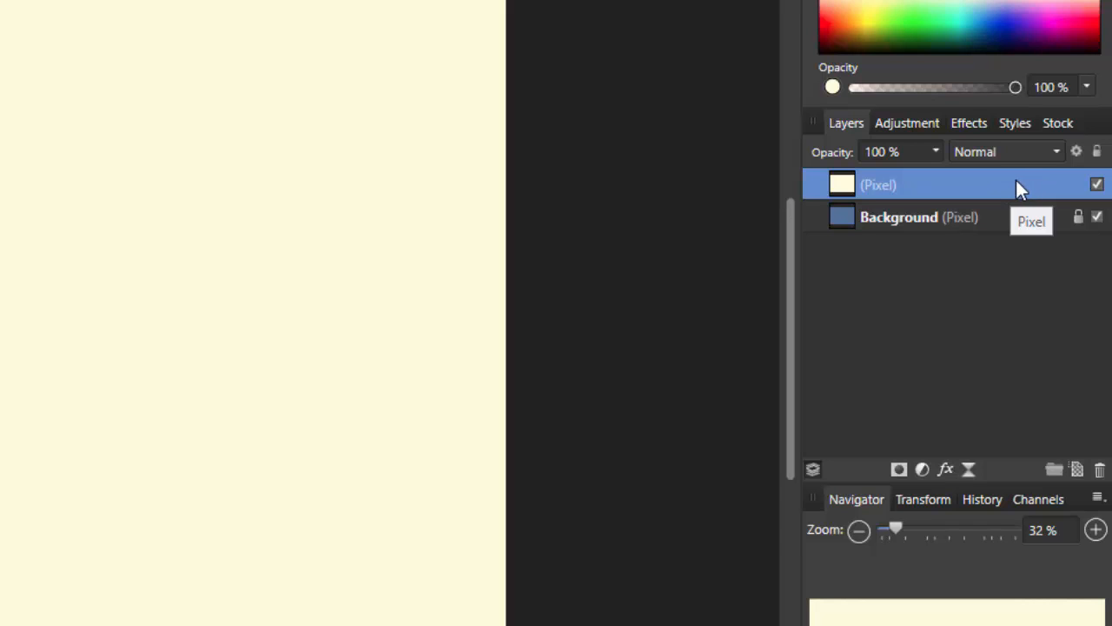
{"action": "left_click_drag", "start_coordinate": [1016, 180], "coordinate": [1016, 239]}
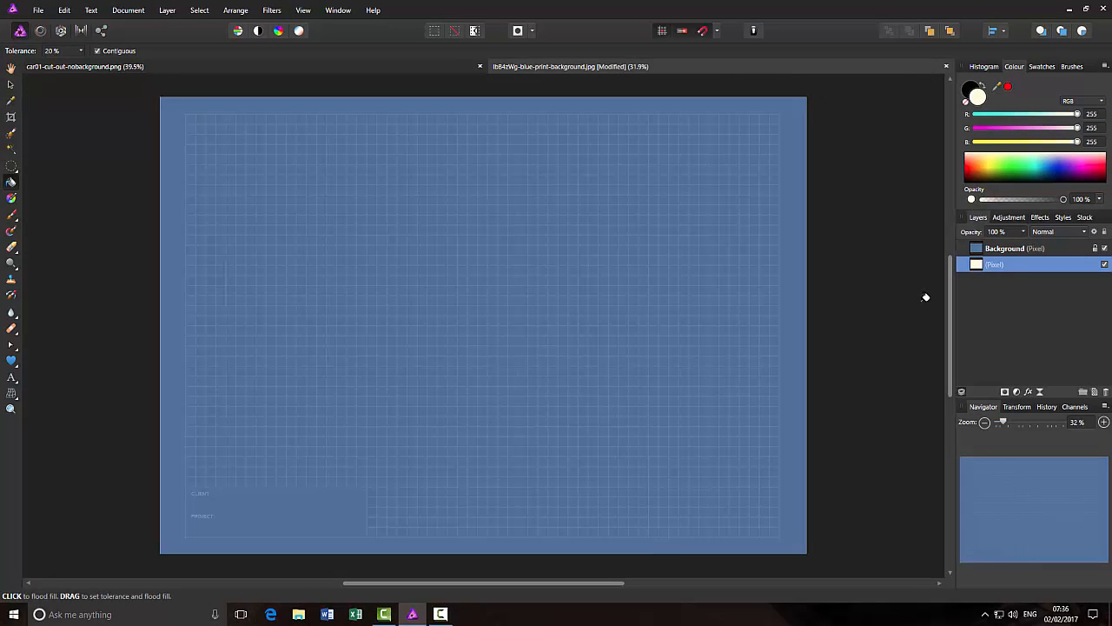
- Select the entire image in car01-cut-out-nobackground.png and copy it
{"action": "left_click", "coordinate": [259, 69]}
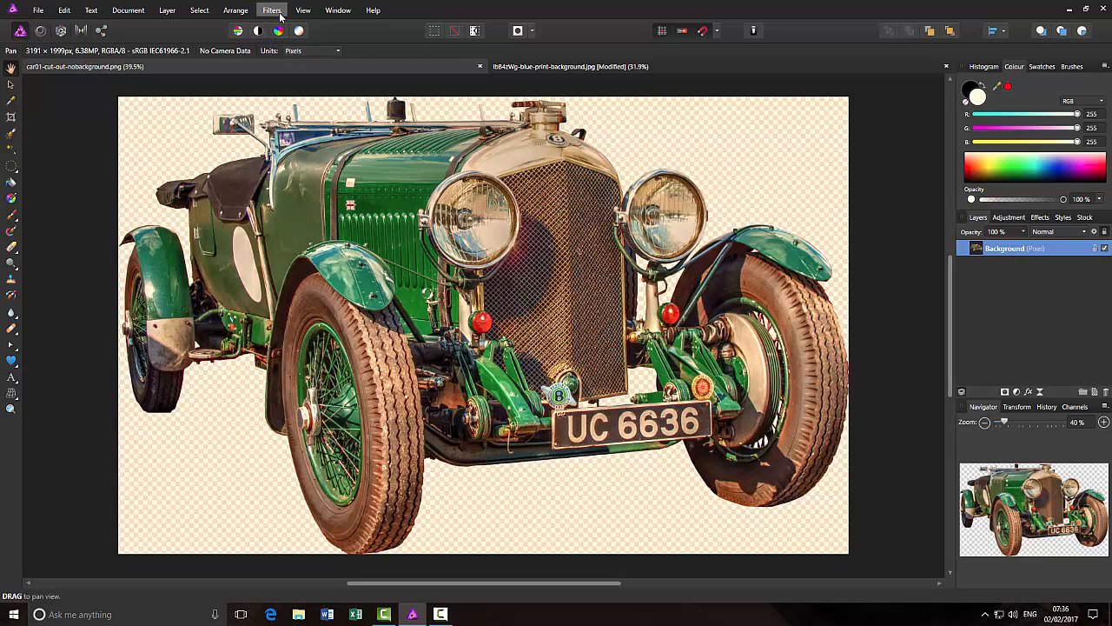
{"action": "left_click", "coordinate": [204, 11]}
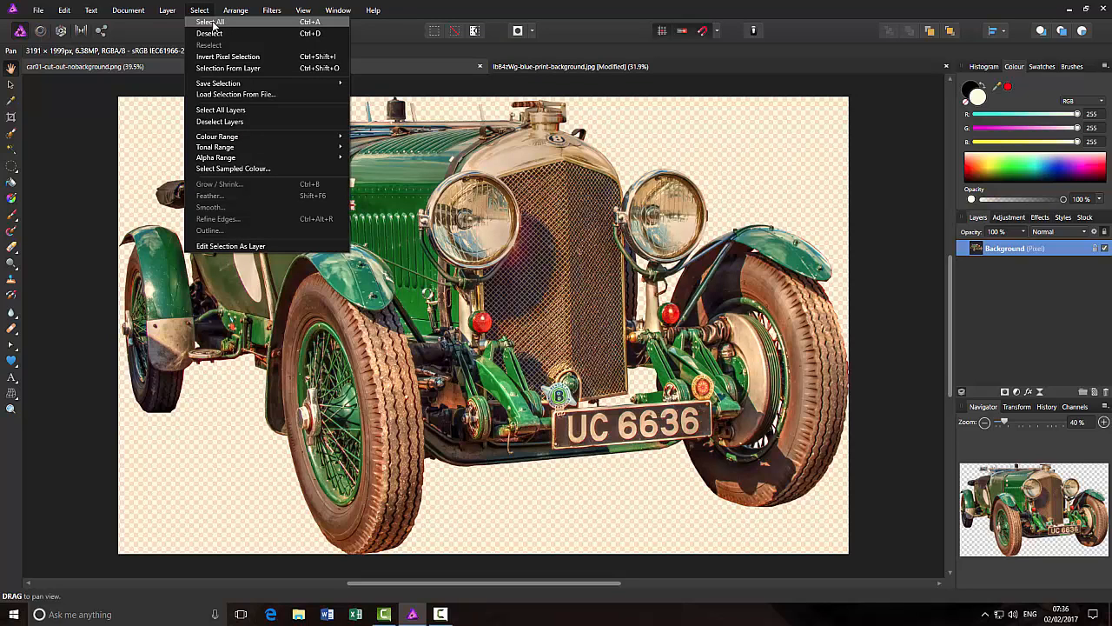
{"action": "left_click", "coordinate": [276, 23]}
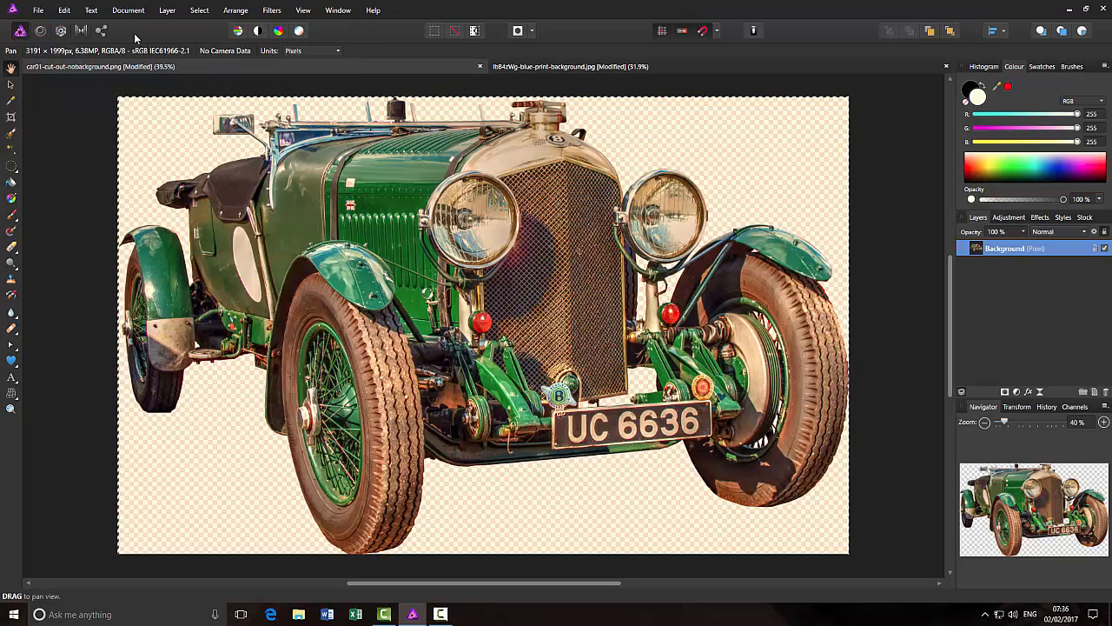
{"action": "left_click", "coordinate": [64, 10]}
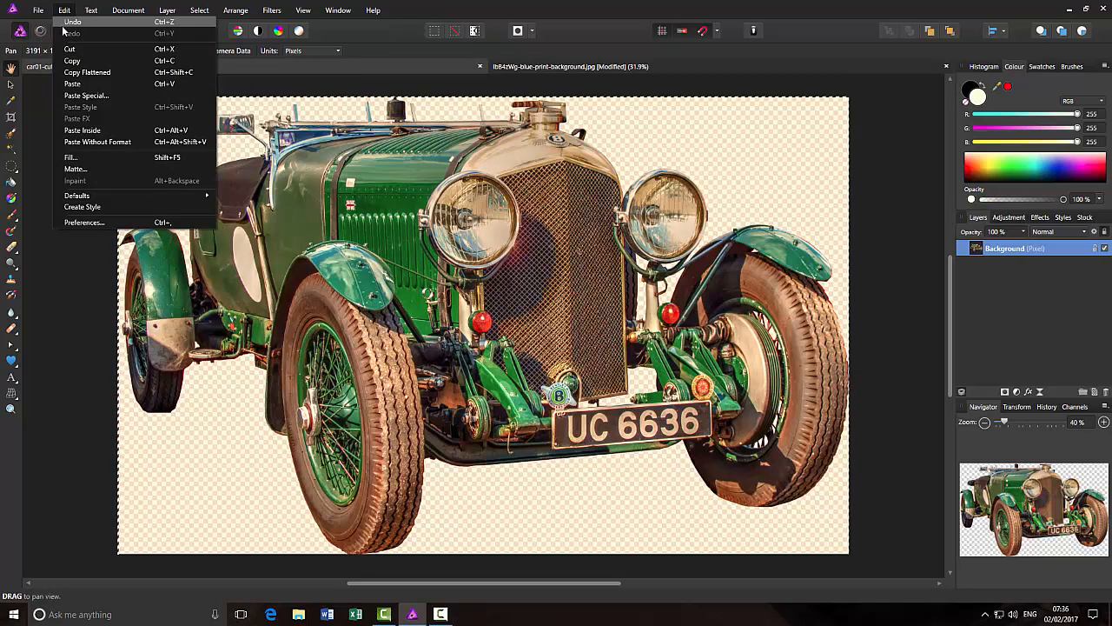
{"action": "left_click", "coordinate": [169, 63]}
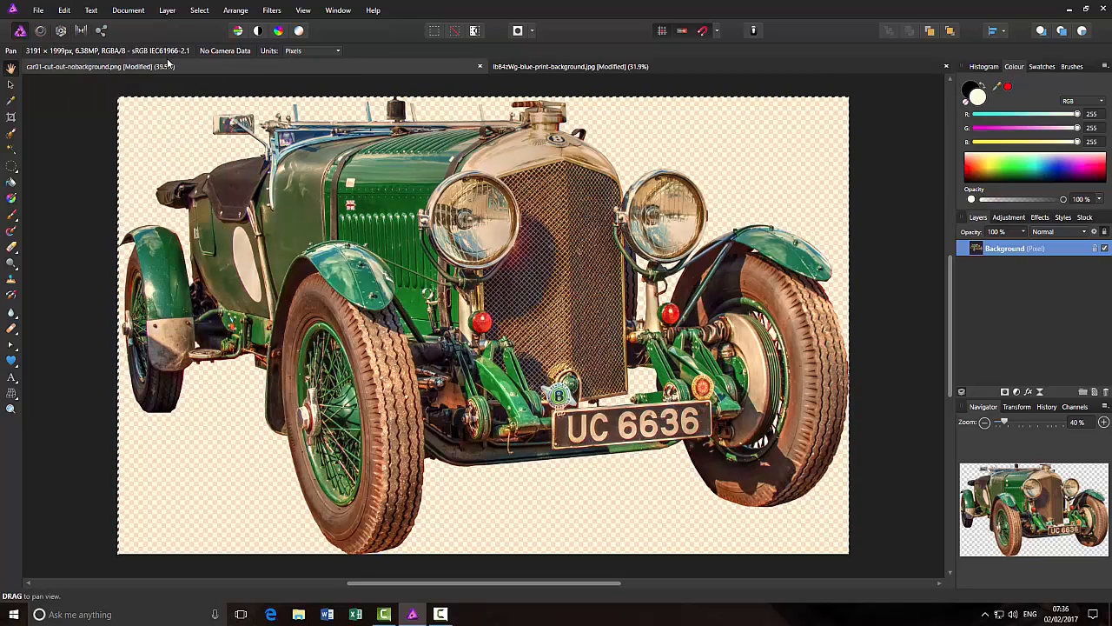
- Paste the car into the blueprint document as the top layer and centre it on the grid
{"action": "left_click", "coordinate": [686, 71]}
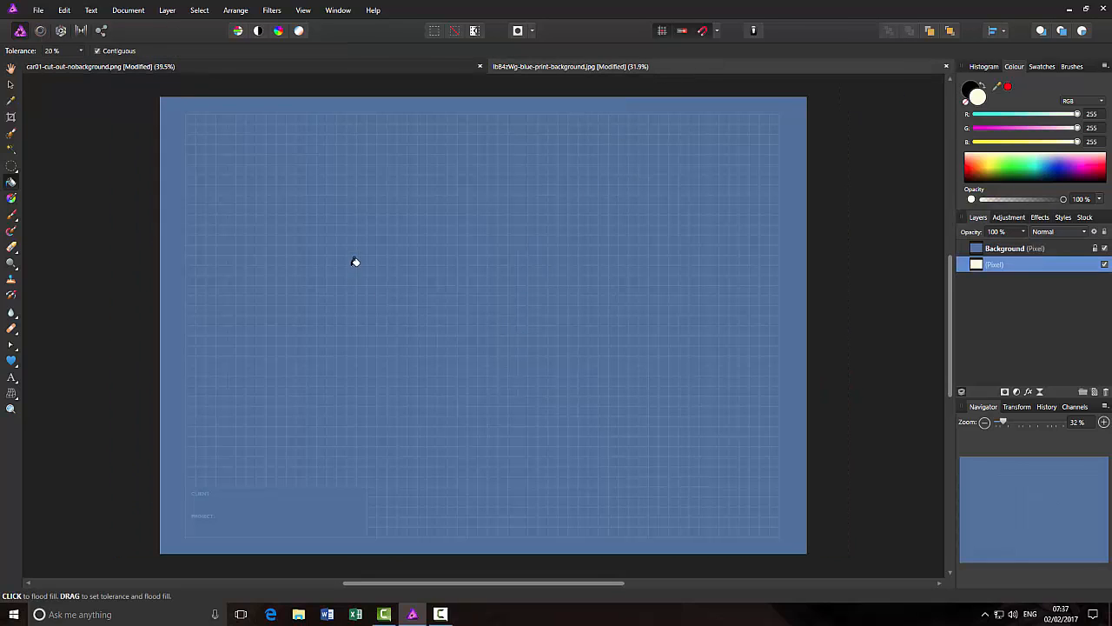
{"action": "left_click", "coordinate": [64, 10]}
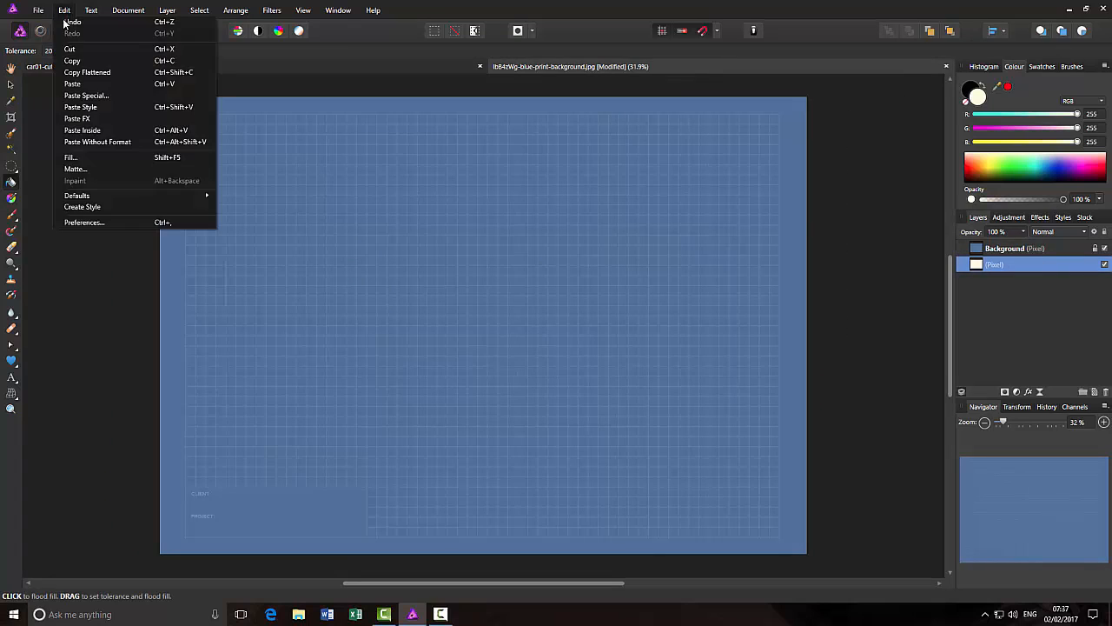
{"action": "left_click", "coordinate": [85, 84]}
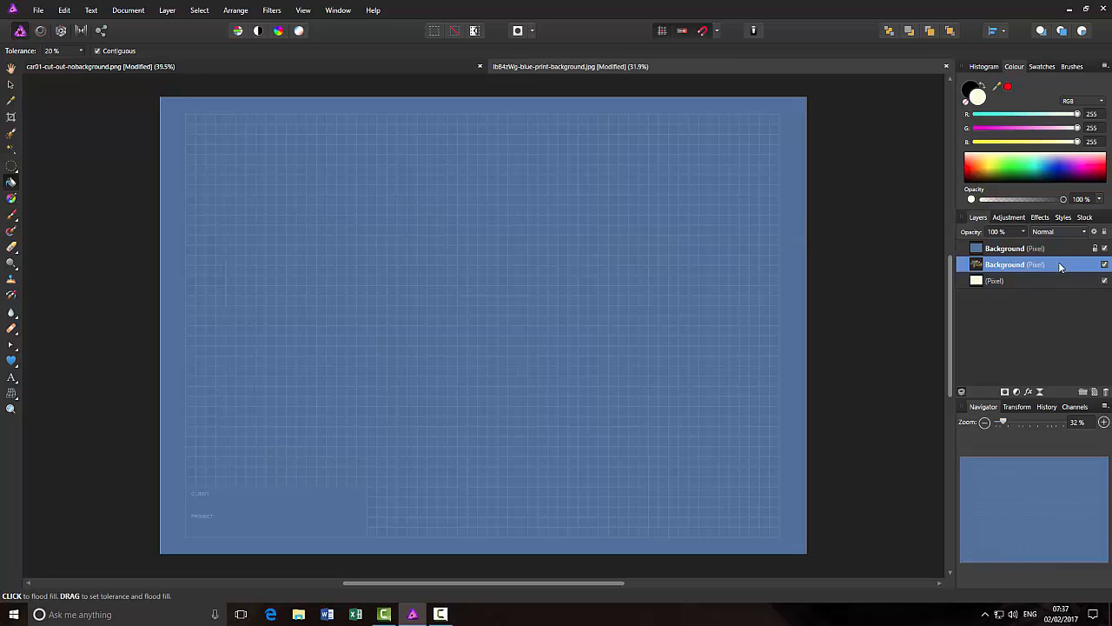
{"action": "left_click_drag", "start_coordinate": [1067, 267], "coordinate": [1066, 250]}
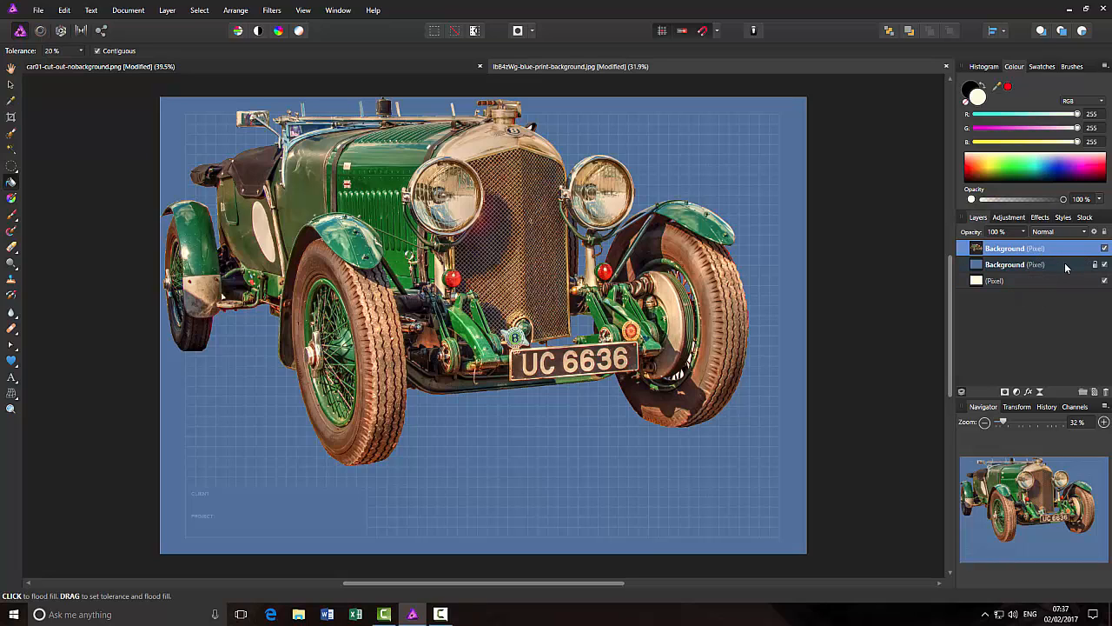
{"action": "left_click", "coordinate": [11, 84]}
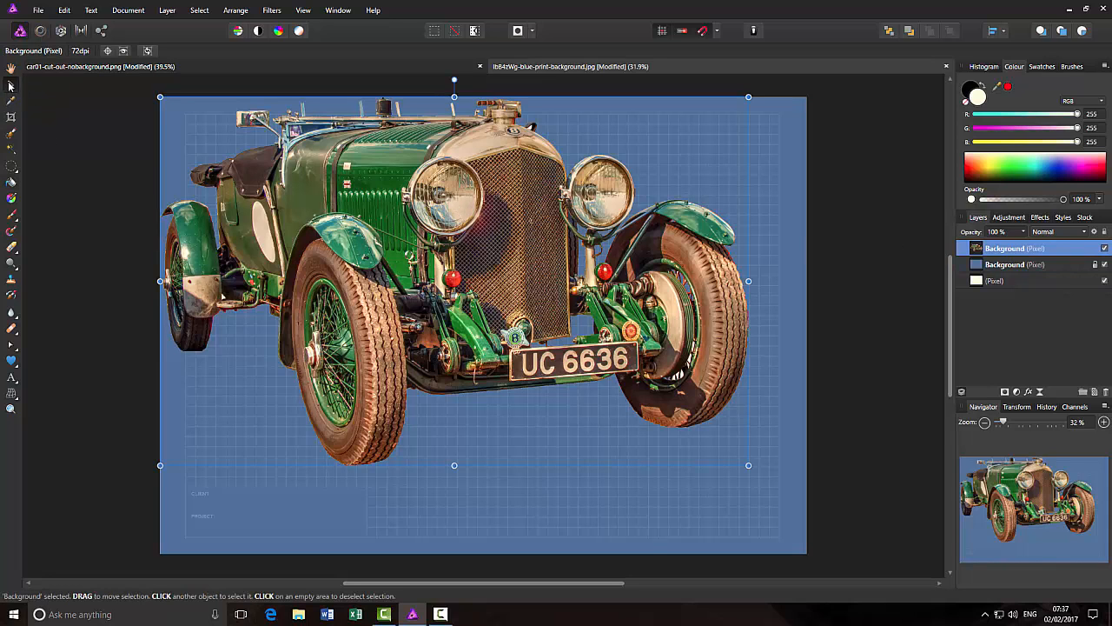
{"action": "left_click_drag", "start_coordinate": [425, 227], "coordinate": [463, 261]}
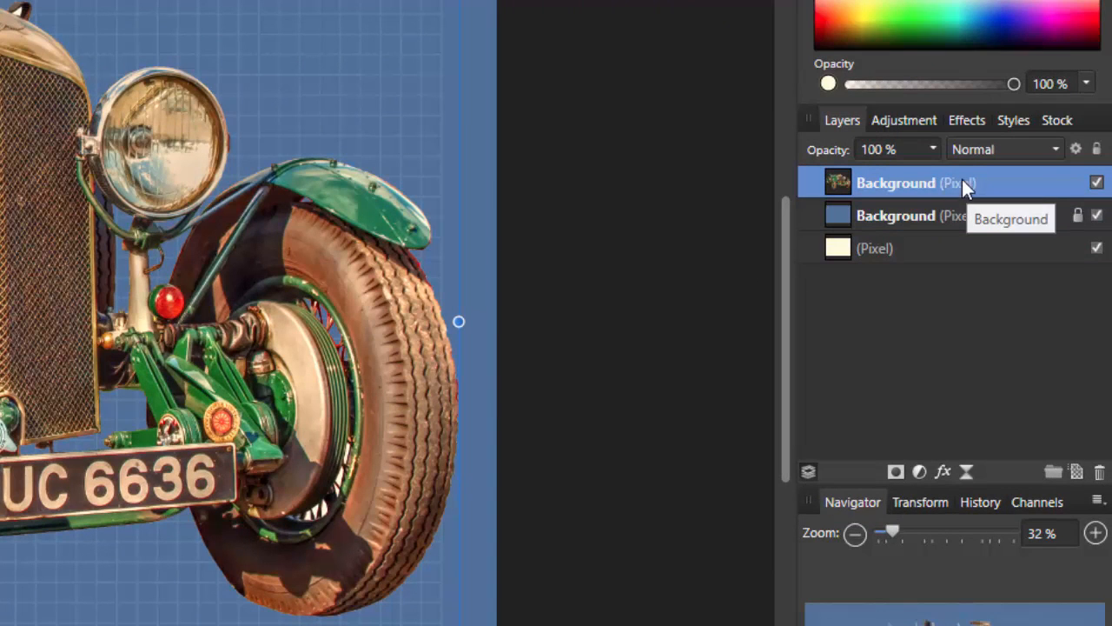
- Duplicate the car layer and switch to the View tool
{"action": "right_click", "coordinate": [993, 179]}
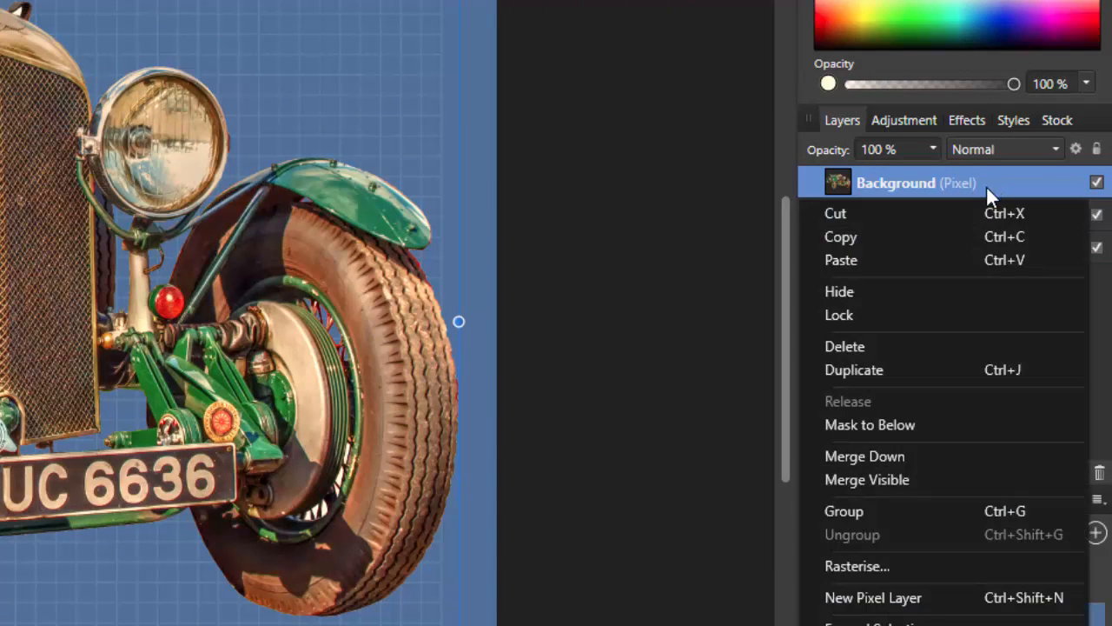
{"action": "left_click", "coordinate": [945, 369]}
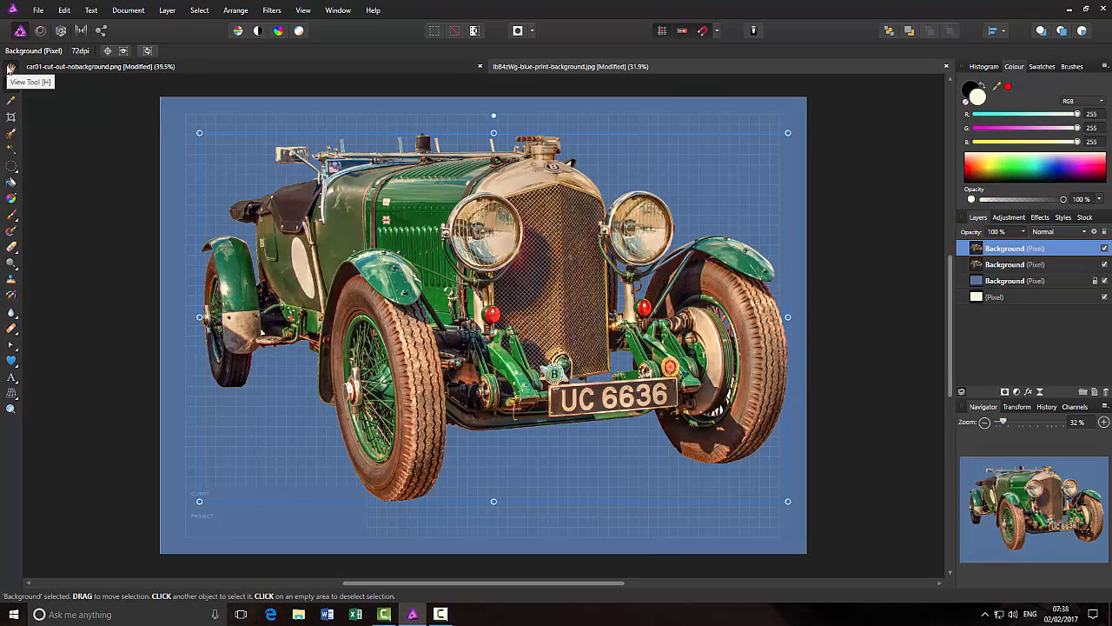
{"action": "left_click", "coordinate": [10, 67]}
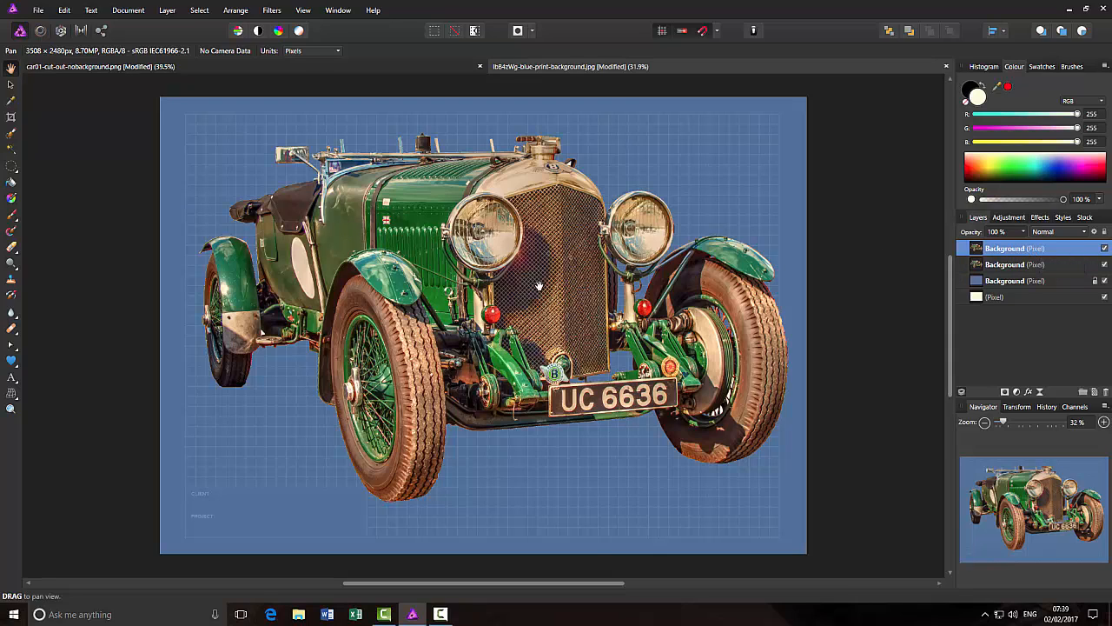
{"action": "left_click", "coordinate": [272, 10]}
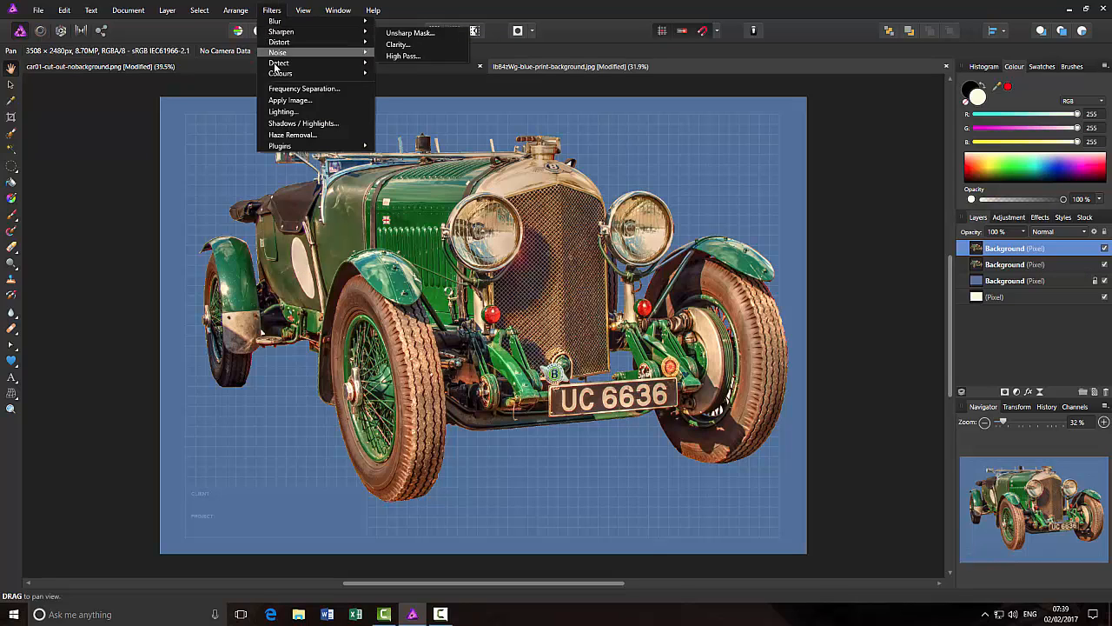
{"action": "mouse_move", "coordinate": [277, 67]}
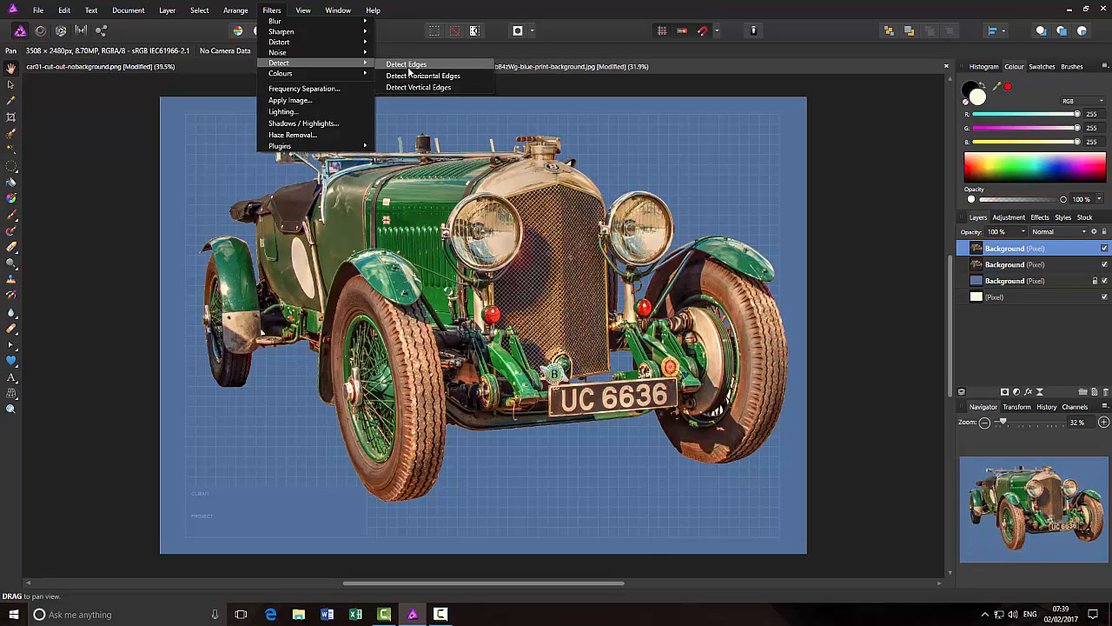
{"action": "left_click", "coordinate": [402, 11]}
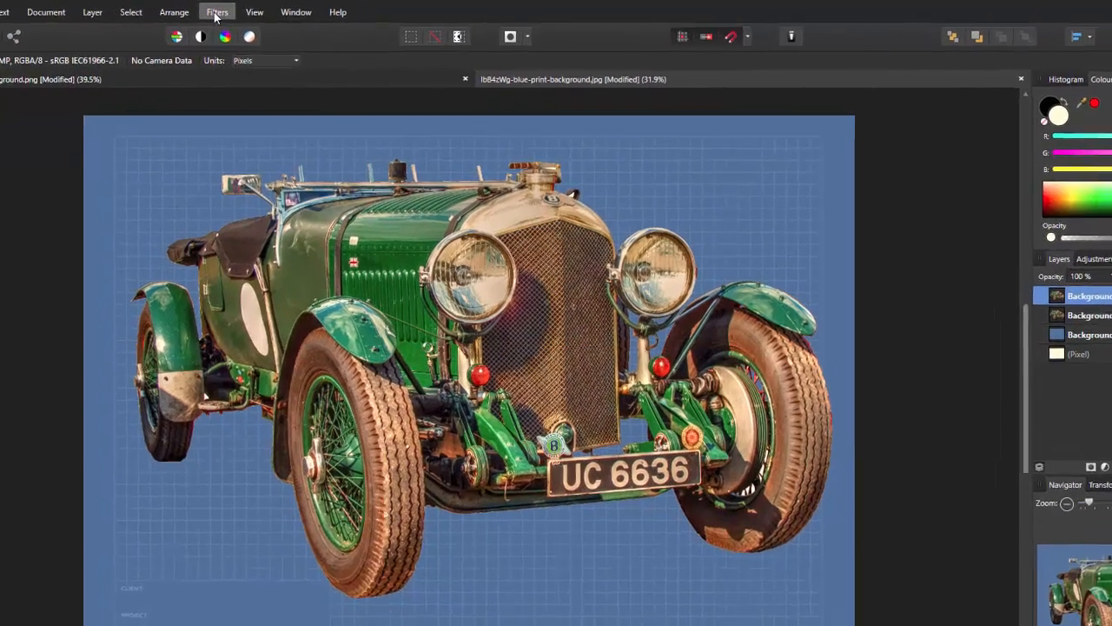
- Start the Diffuse Glow blur filter on the duplicated car layer and set its threshold to 23%
{"action": "left_click", "coordinate": [271, 12]}
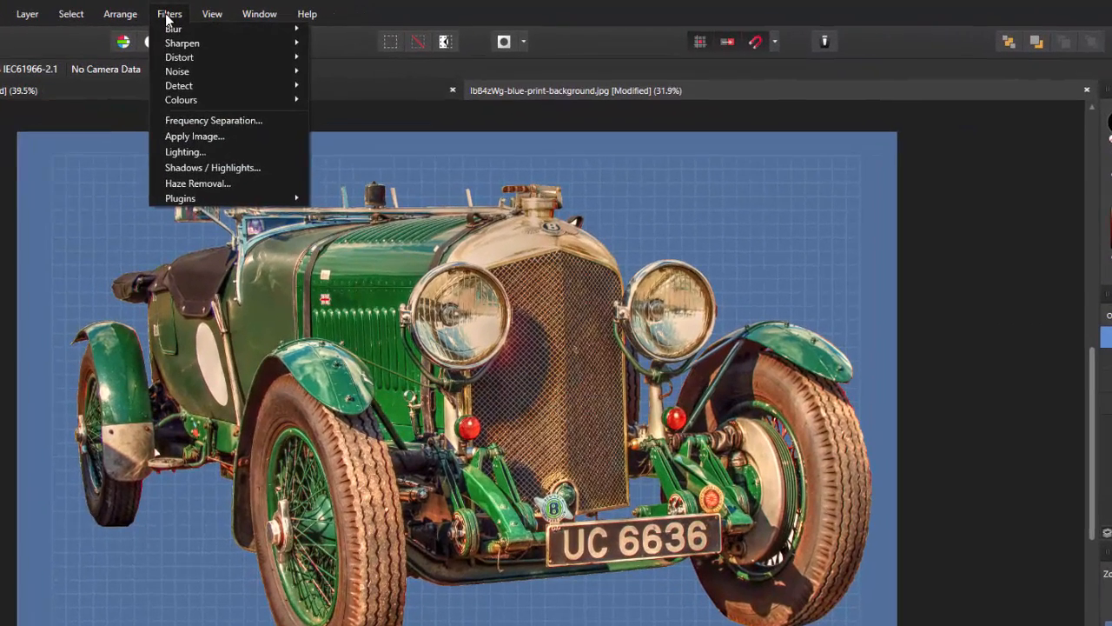
{"action": "mouse_move", "coordinate": [173, 29]}
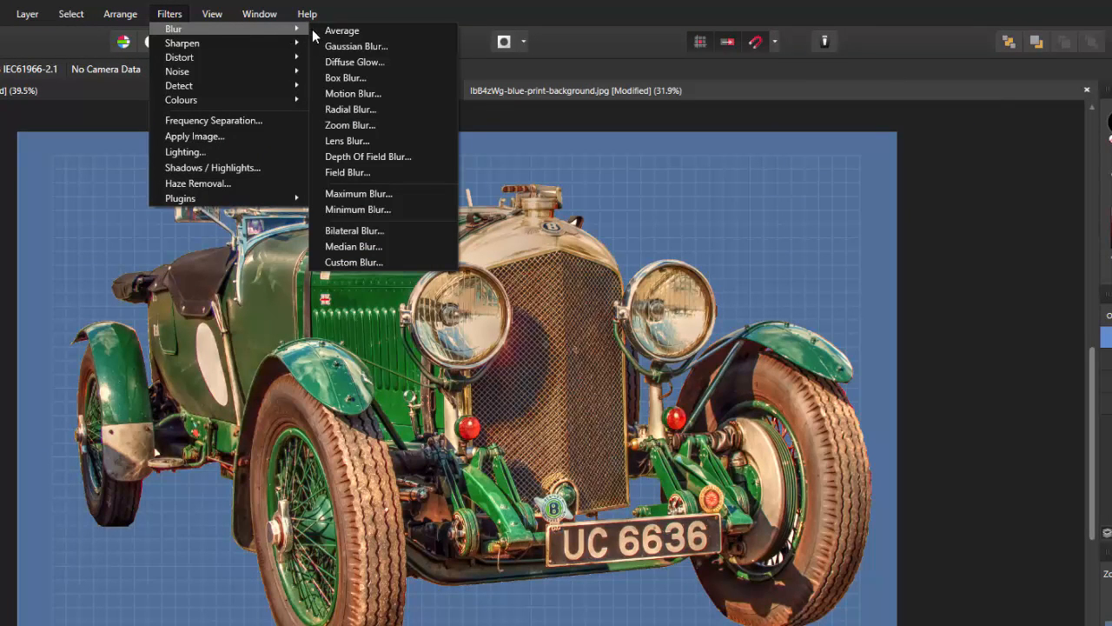
{"action": "left_click", "coordinate": [353, 62]}
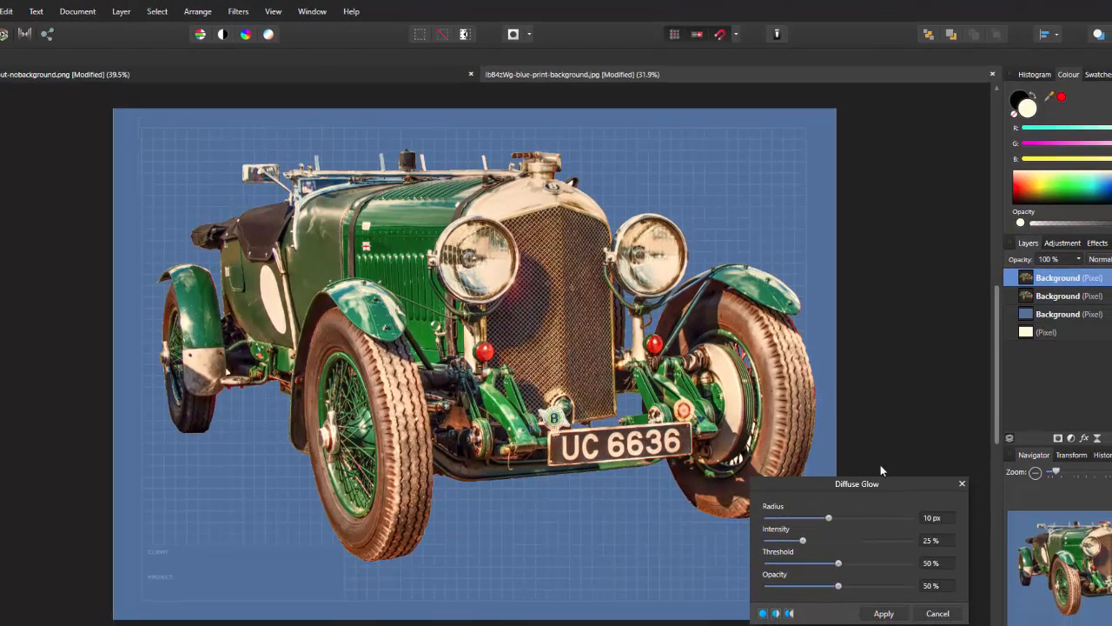
{"action": "left_click_drag", "start_coordinate": [895, 484], "coordinate": [886, 328]}
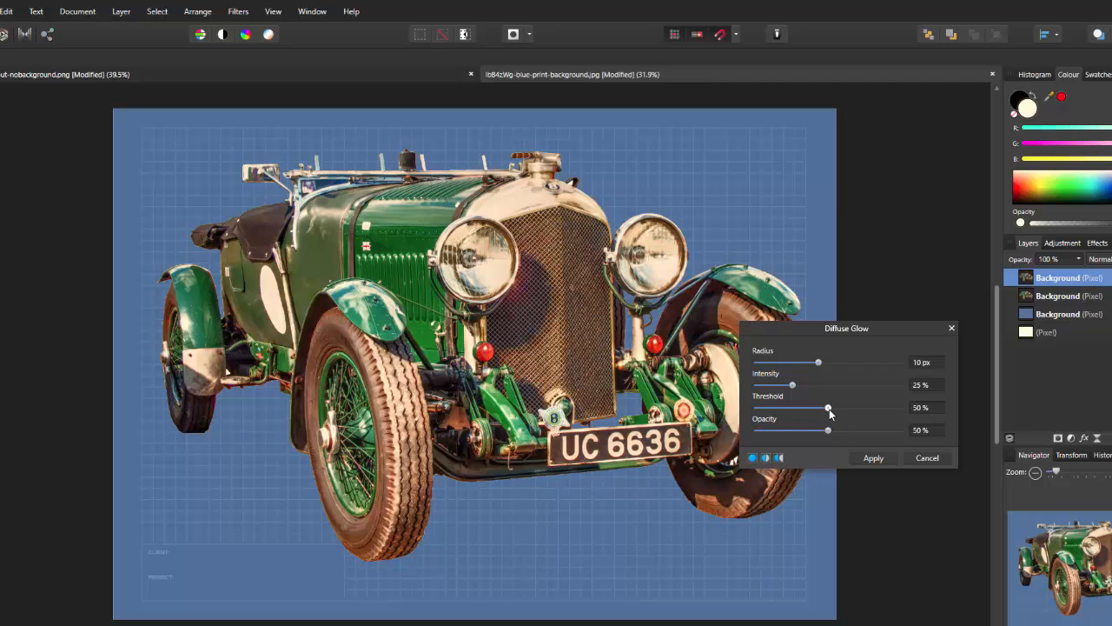
{"action": "left_click_drag", "start_coordinate": [828, 411], "coordinate": [904, 410]}
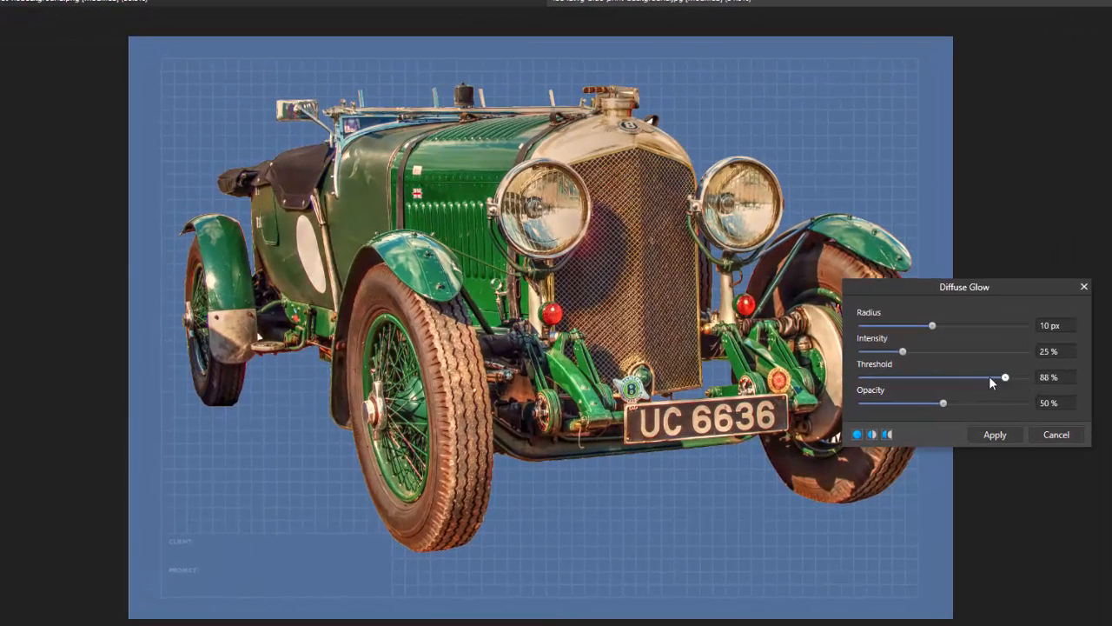
{"action": "left_click_drag", "start_coordinate": [989, 376], "coordinate": [900, 387]}
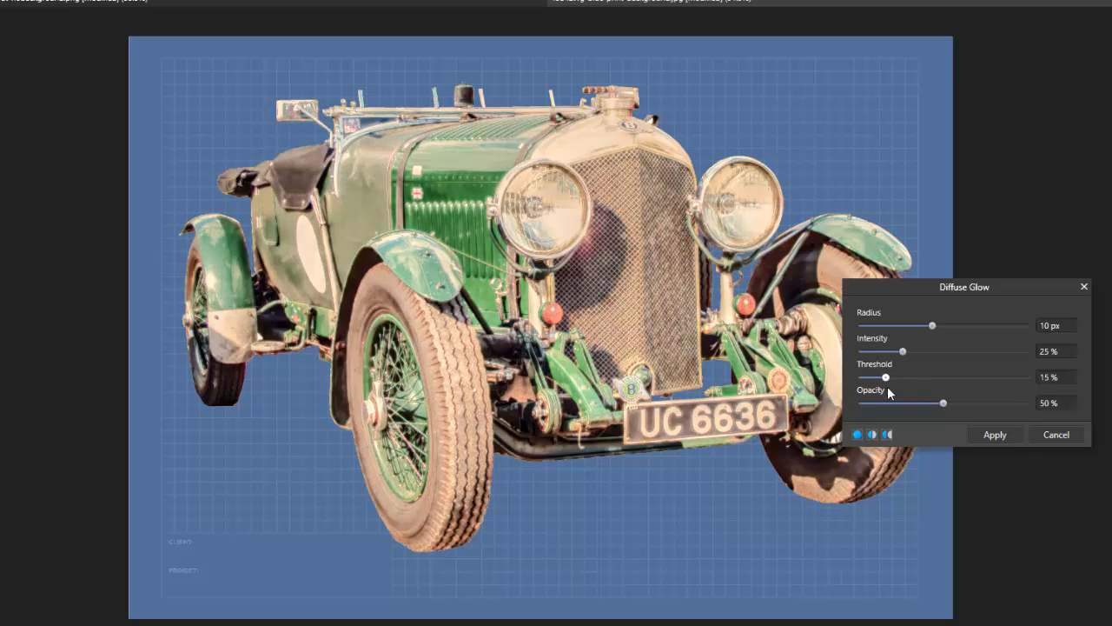
{"action": "mouse_move", "coordinate": [888, 389]}
{"action": "left_mouse_down"}
{"action": "mouse_move", "coordinate": [1006, 386]}
{"action": "mouse_move", "coordinate": [901, 389]}
{"action": "left_mouse_up"}
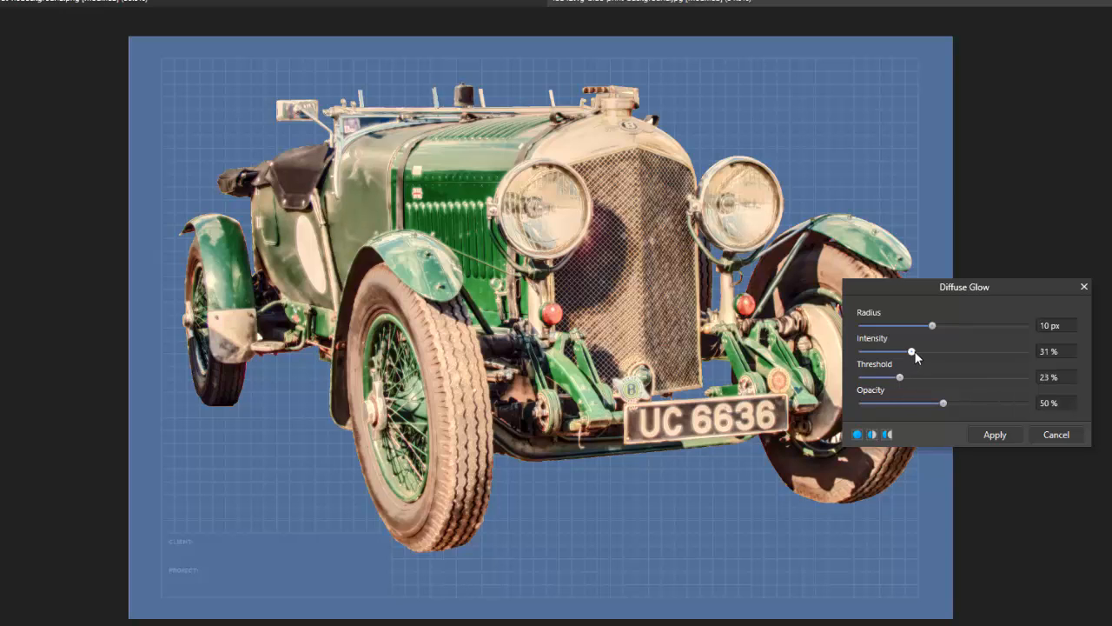
- Try a Diffuse Glow intensity of 59%, radius of 15.6 px and opacity of 74% on the car
{"action": "left_click_drag", "start_coordinate": [913, 352], "coordinate": [948, 352]}
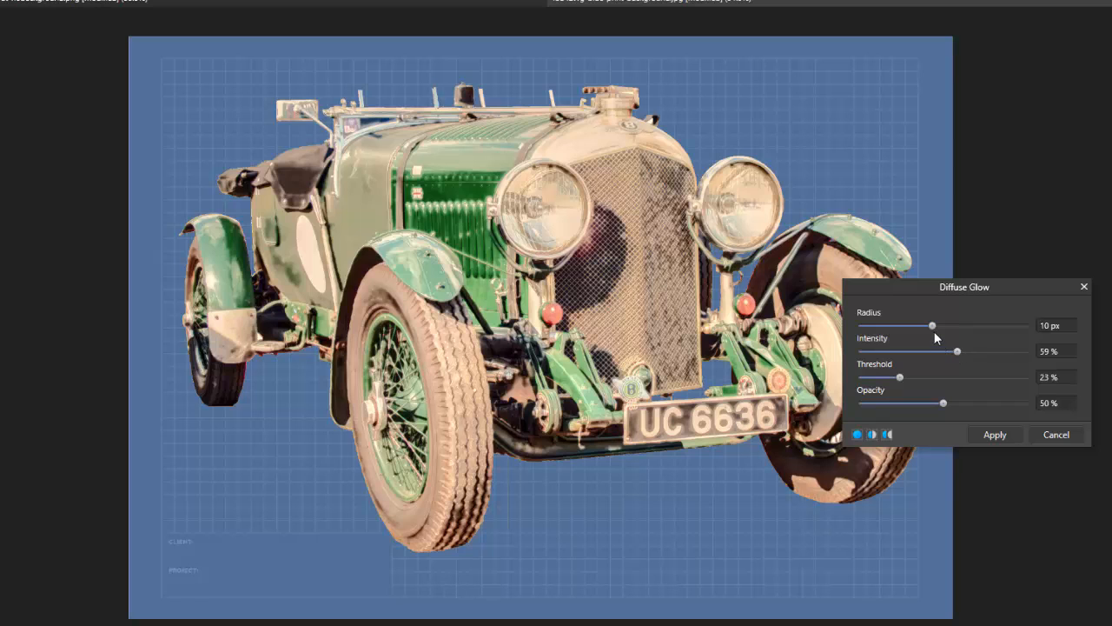
{"action": "mouse_move", "coordinate": [934, 326]}
{"action": "left_mouse_down"}
{"action": "mouse_move", "coordinate": [1018, 330]}
{"action": "mouse_move", "coordinate": [867, 331]}
{"action": "mouse_move", "coordinate": [943, 333]}
{"action": "left_mouse_up"}
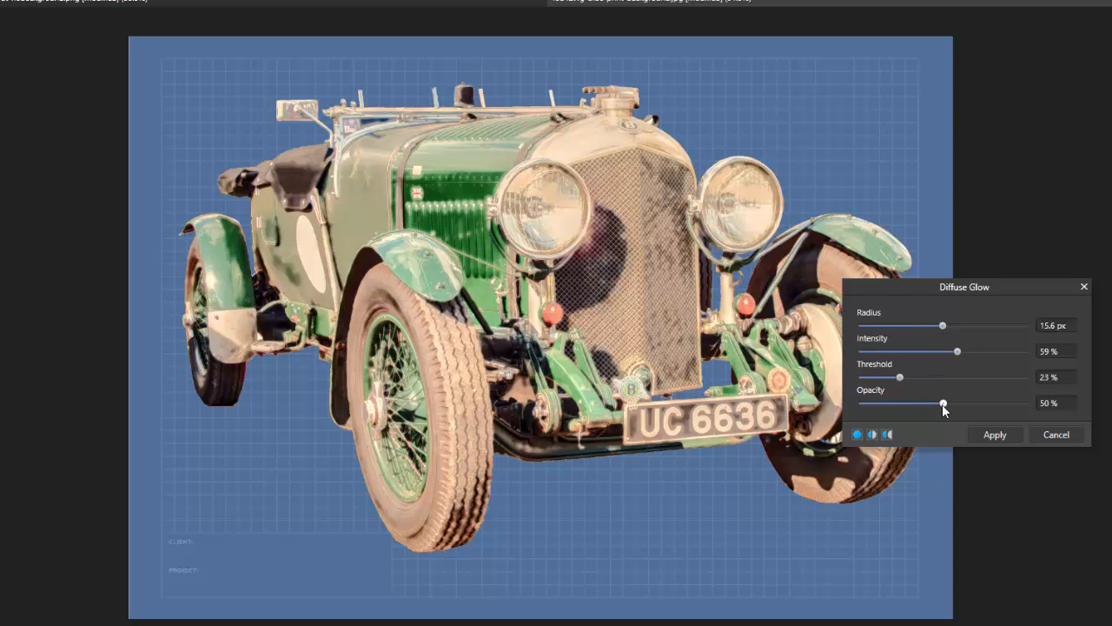
{"action": "left_click_drag", "start_coordinate": [943, 404], "coordinate": [983, 405]}
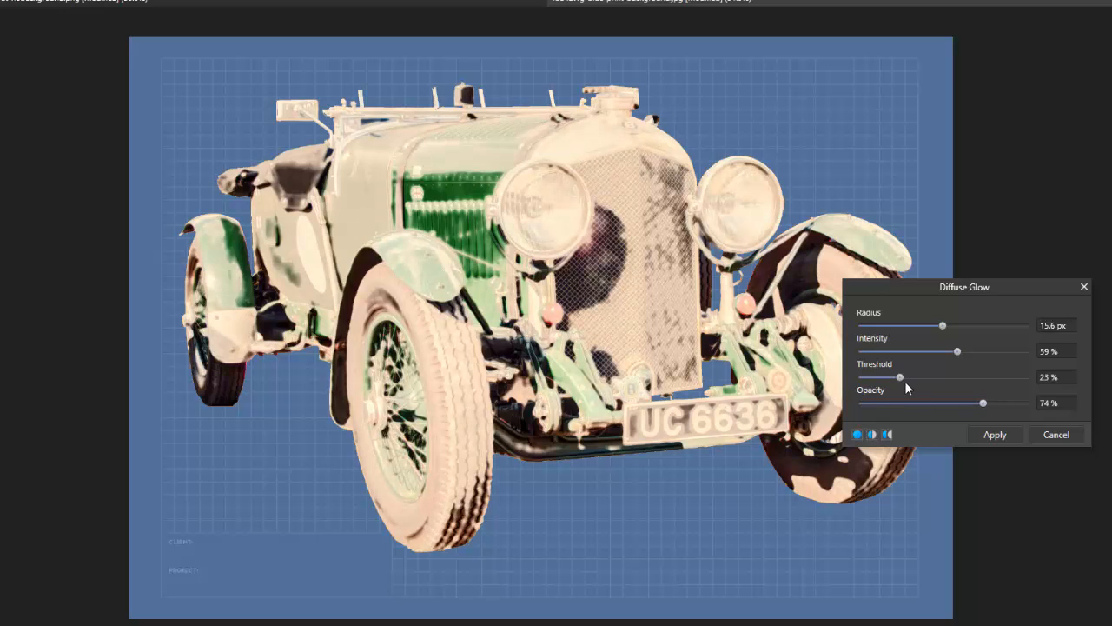
- Set the Diffuse Glow to radius 14.4 px, intensity 28%, threshold 26% and opacity 82%, and apply it
{"action": "mouse_move", "coordinate": [910, 379]}
{"action": "left_mouse_down"}
{"action": "mouse_move", "coordinate": [927, 379]}
{"action": "mouse_move", "coordinate": [905, 379]}
{"action": "left_mouse_up"}
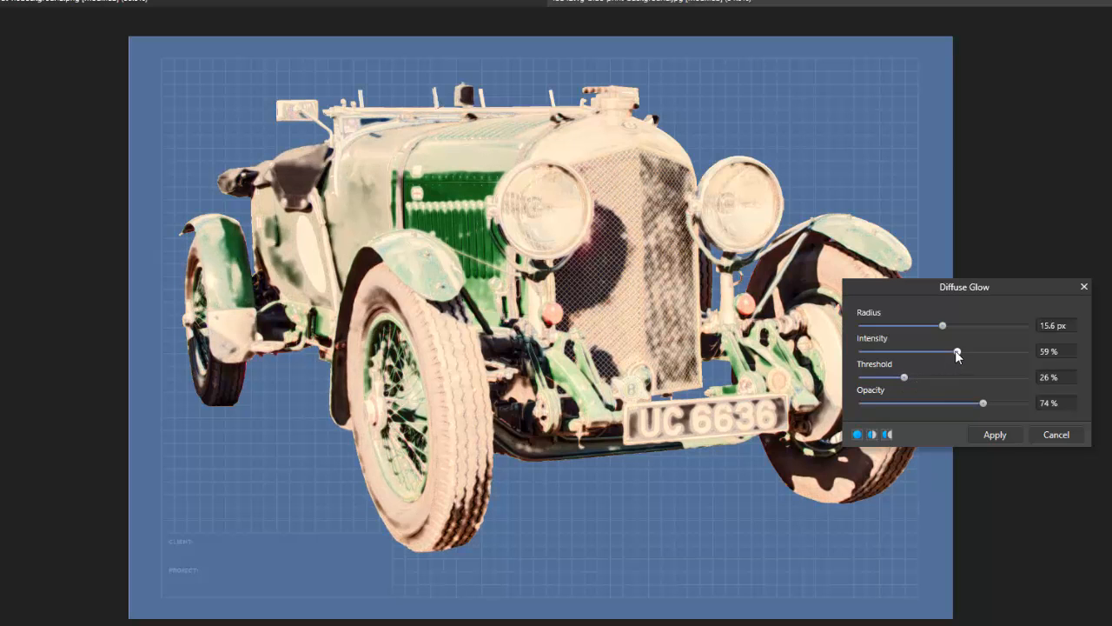
{"action": "left_click_drag", "start_coordinate": [957, 352], "coordinate": [930, 328]}
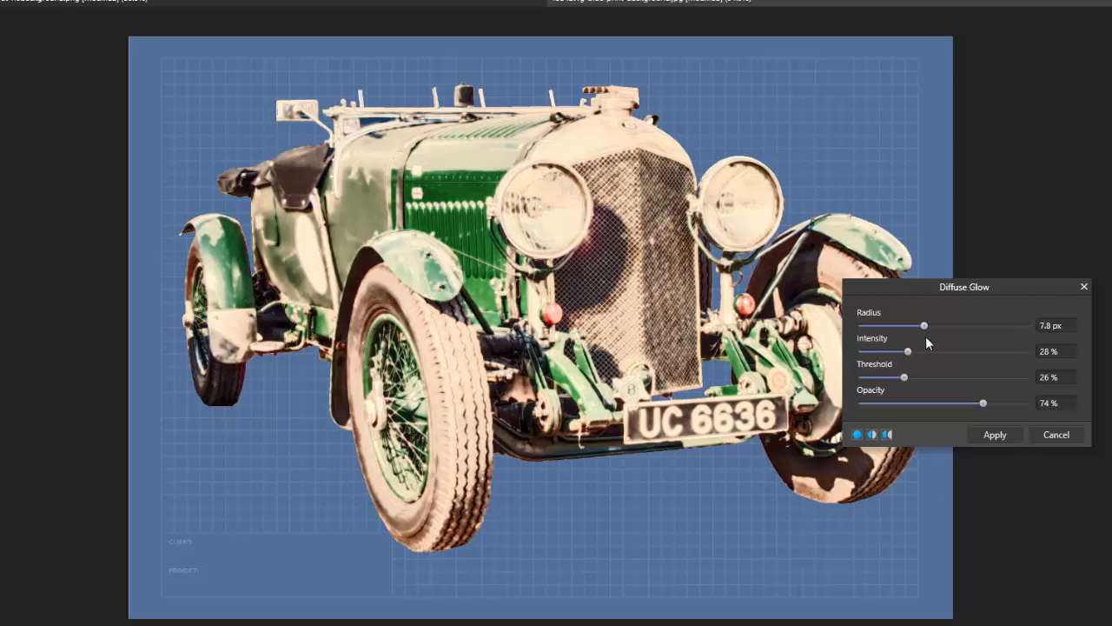
{"action": "mouse_move", "coordinate": [985, 407]}
{"action": "left_mouse_down"}
{"action": "mouse_move", "coordinate": [1011, 406]}
{"action": "mouse_move", "coordinate": [951, 412]}
{"action": "mouse_move", "coordinate": [995, 404]}
{"action": "left_mouse_up"}
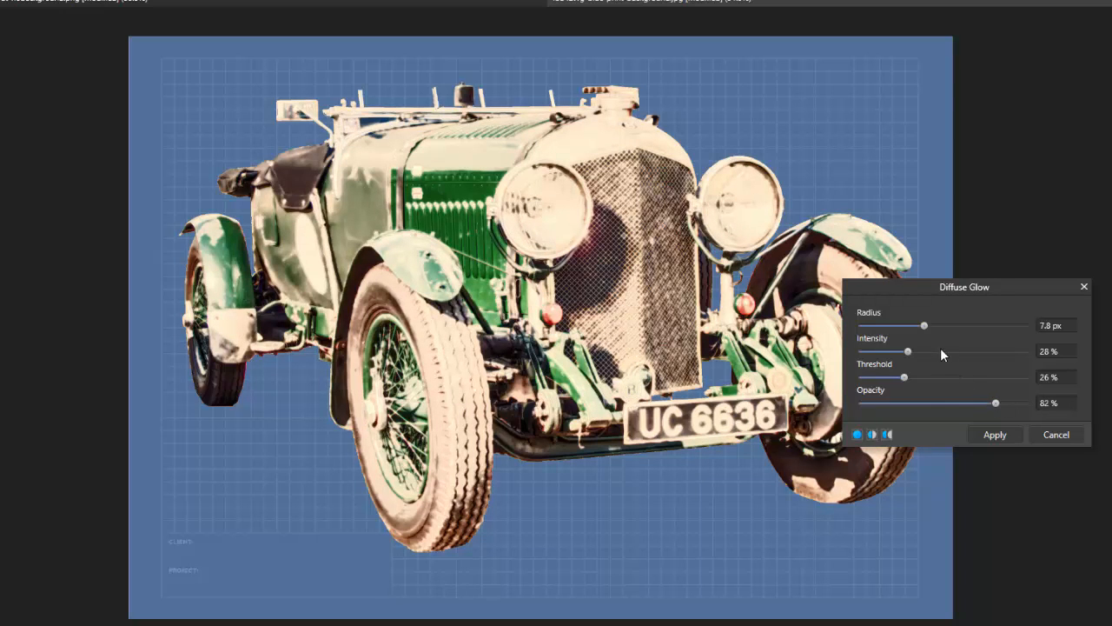
{"action": "mouse_move", "coordinate": [924, 326]}
{"action": "left_mouse_down"}
{"action": "mouse_move", "coordinate": [897, 326]}
{"action": "mouse_move", "coordinate": [954, 331]}
{"action": "mouse_move", "coordinate": [942, 332]}
{"action": "left_mouse_up"}
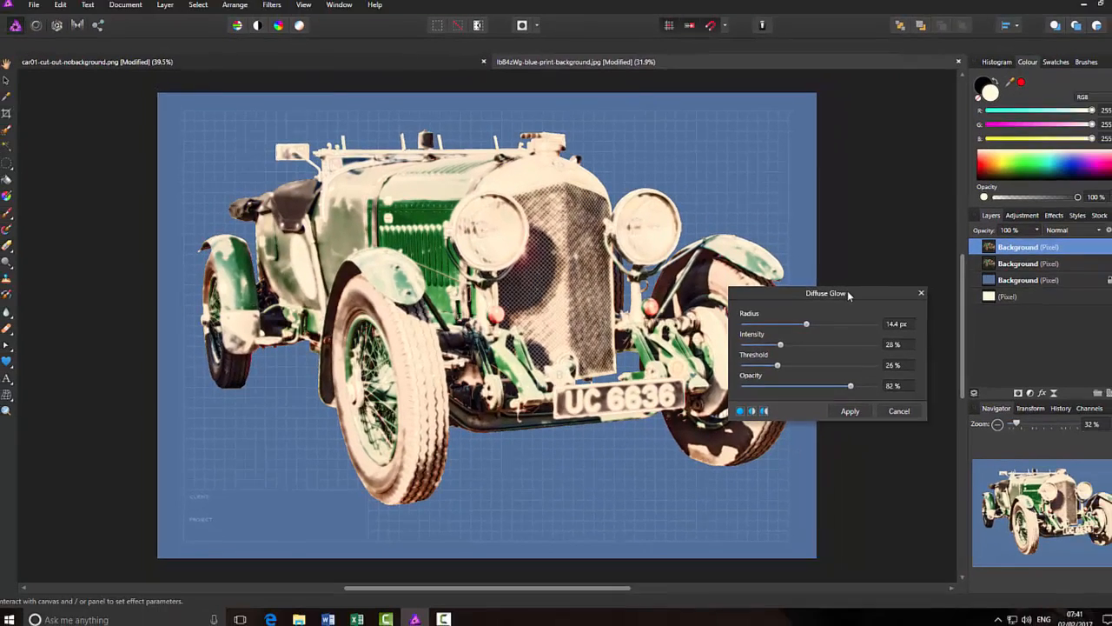
{"action": "left_click_drag", "start_coordinate": [1004, 283], "coordinate": [1059, 299]}
{"action": "left_click_drag", "start_coordinate": [891, 306], "coordinate": [894, 308]}
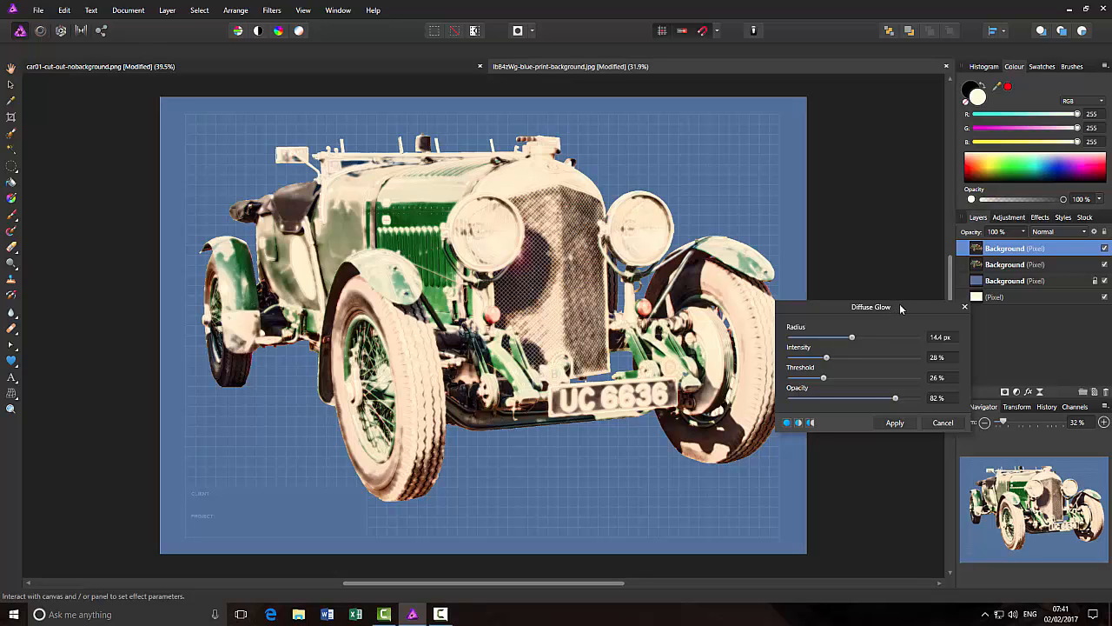
{"action": "left_click_drag", "start_coordinate": [901, 307], "coordinate": [848, 290]}
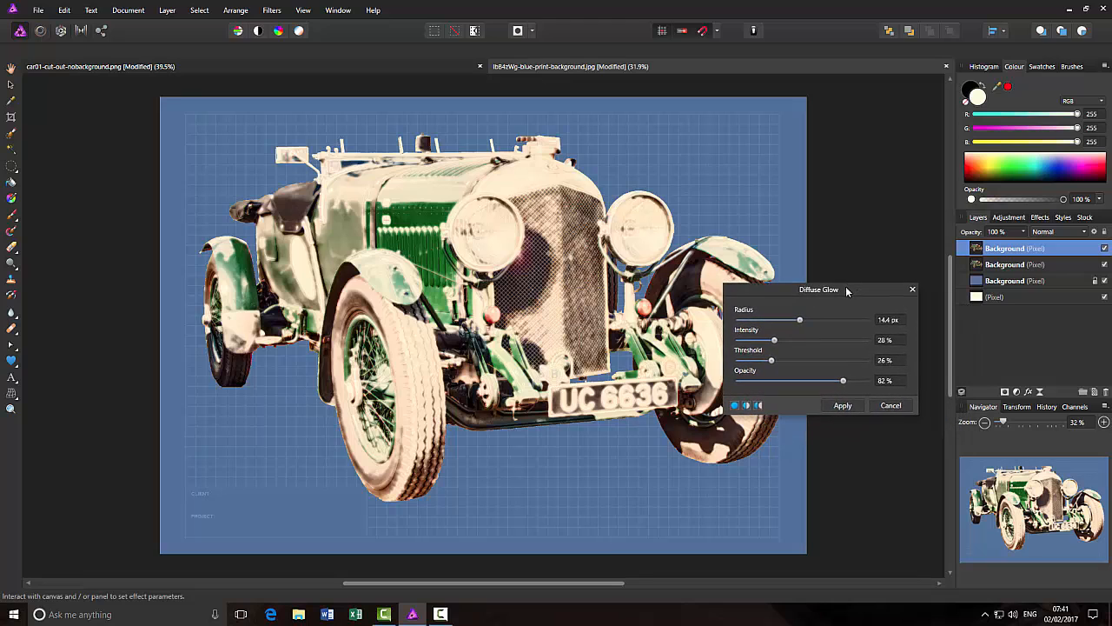
{"action": "left_click", "coordinate": [842, 406]}
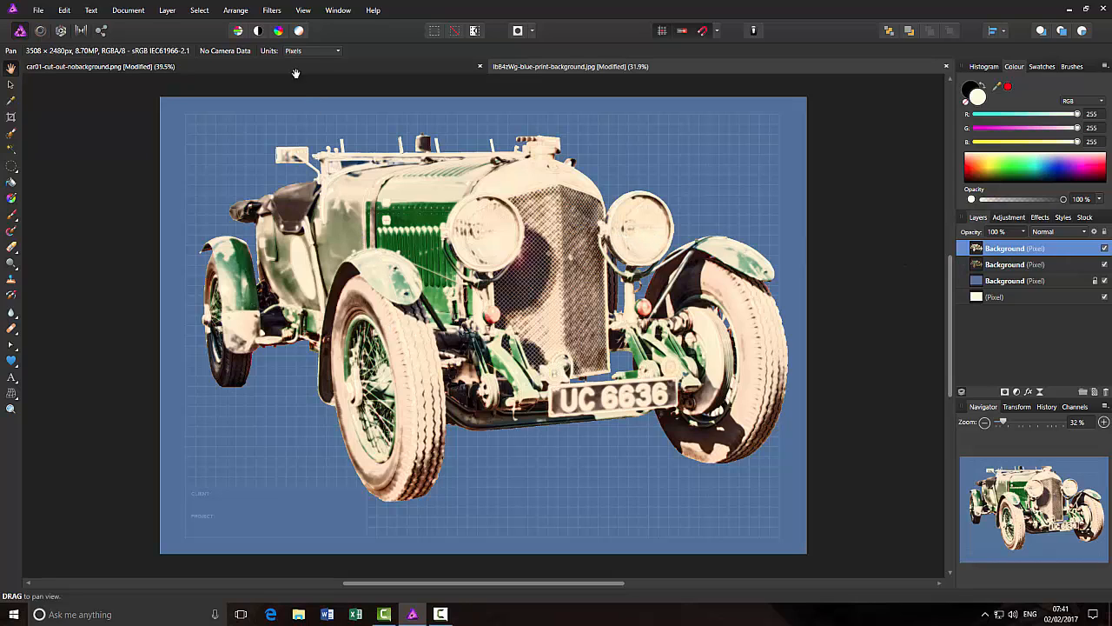
- Try the Detect Edges filter on the top car layer and undo it
{"action": "left_click", "coordinate": [273, 11]}
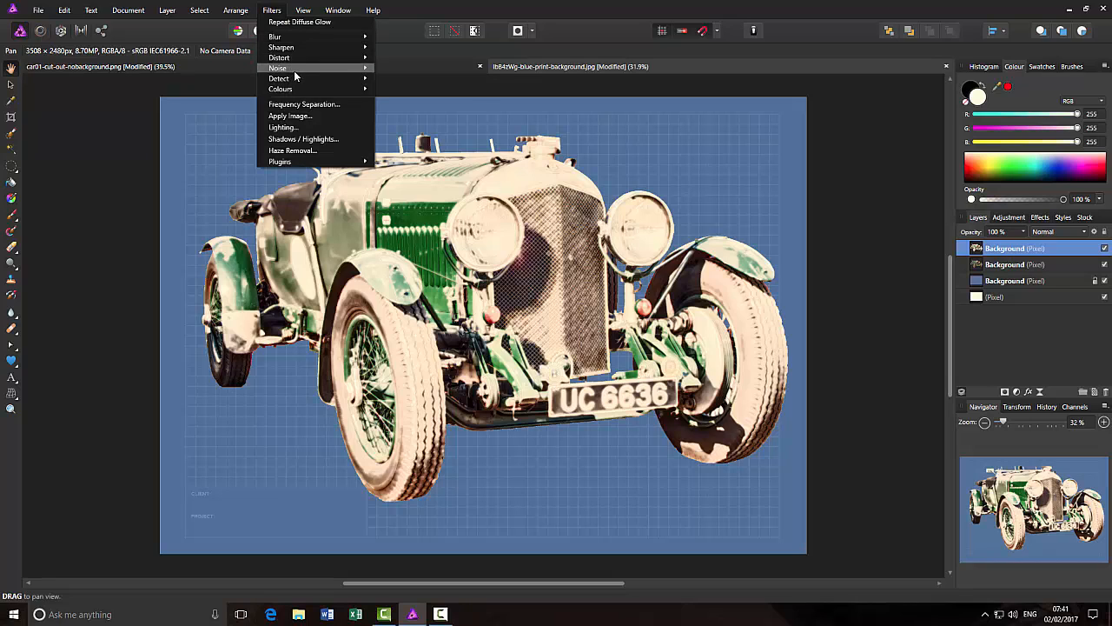
{"action": "mouse_move", "coordinate": [316, 79]}
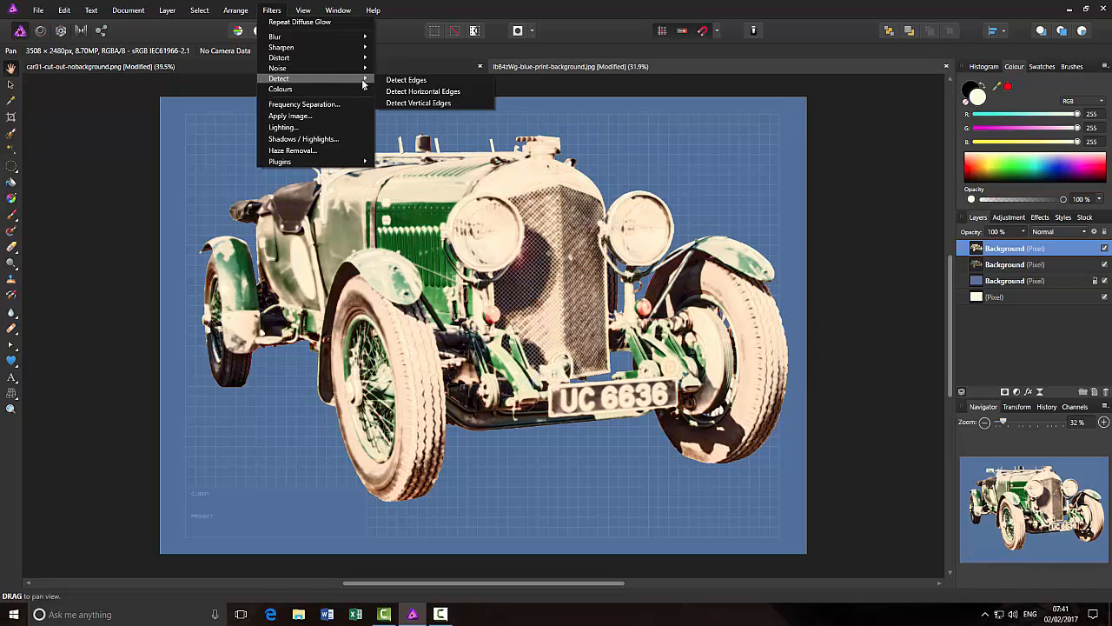
{"action": "left_click", "coordinate": [412, 80]}
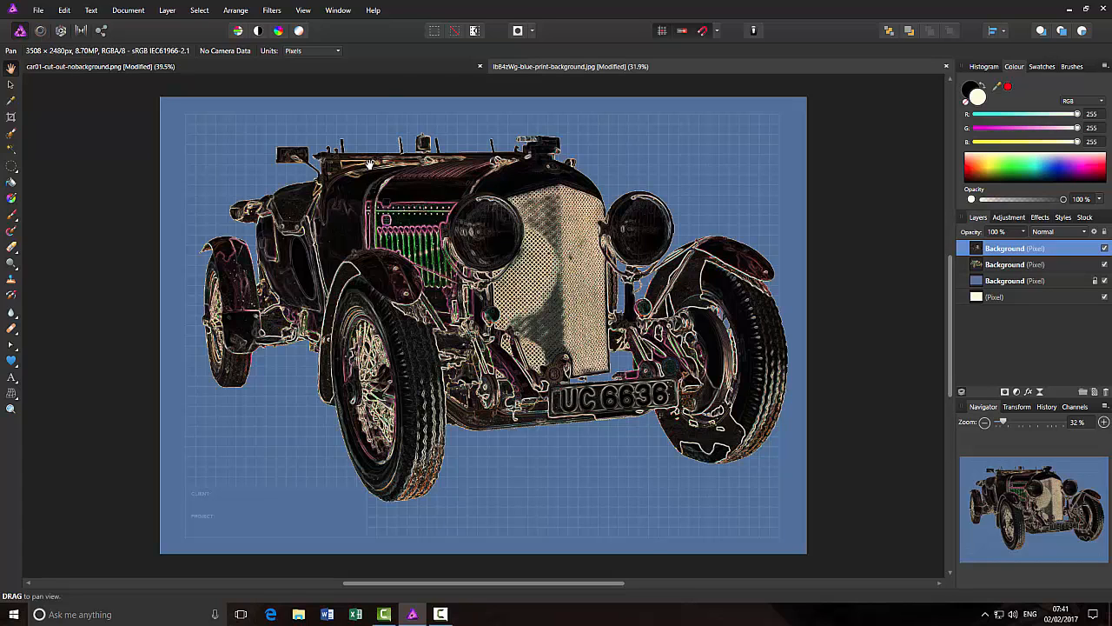
{"action": "key", "text": "ctrl+z"}
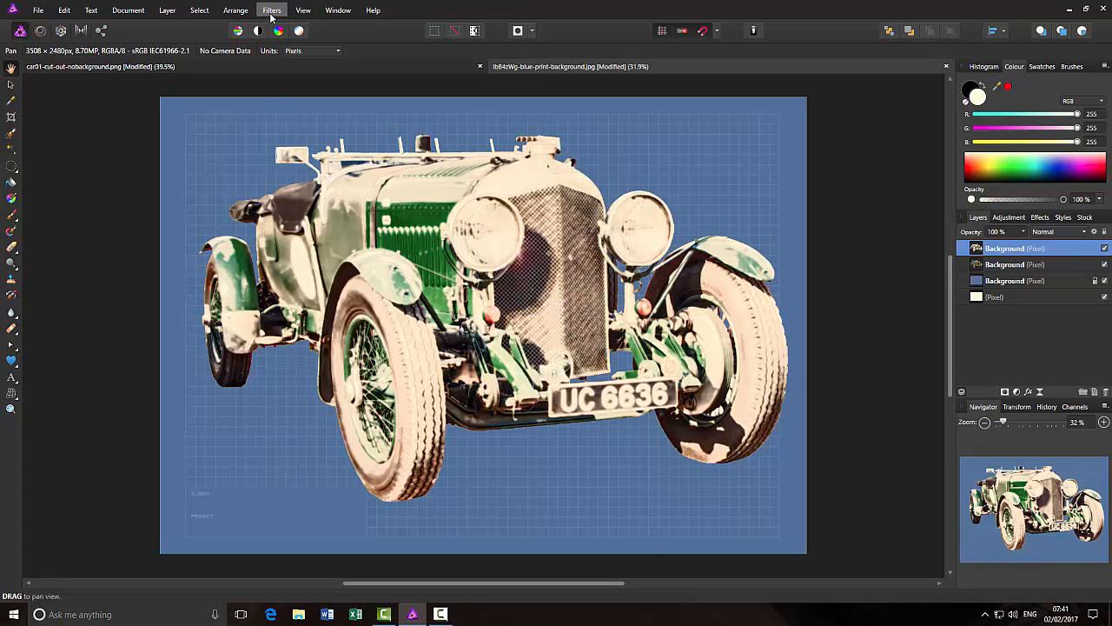
- Apply the Detect Horizontal Edges filter to the top car layer
{"action": "left_click", "coordinate": [271, 10]}
{"action": "mouse_move", "coordinate": [330, 80]}
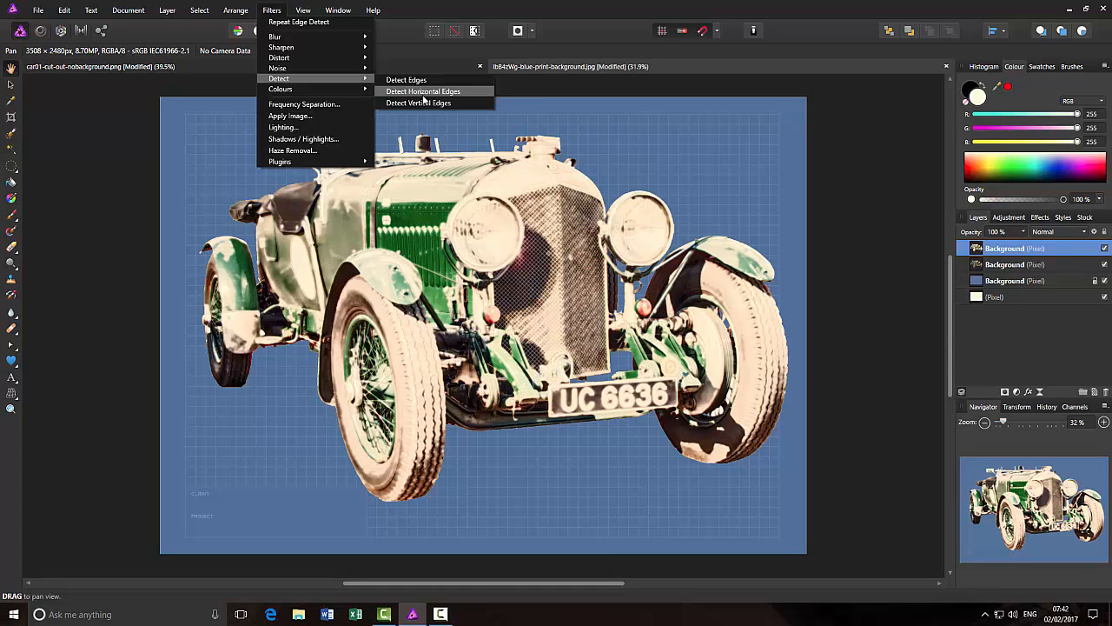
{"action": "left_click", "coordinate": [424, 93]}
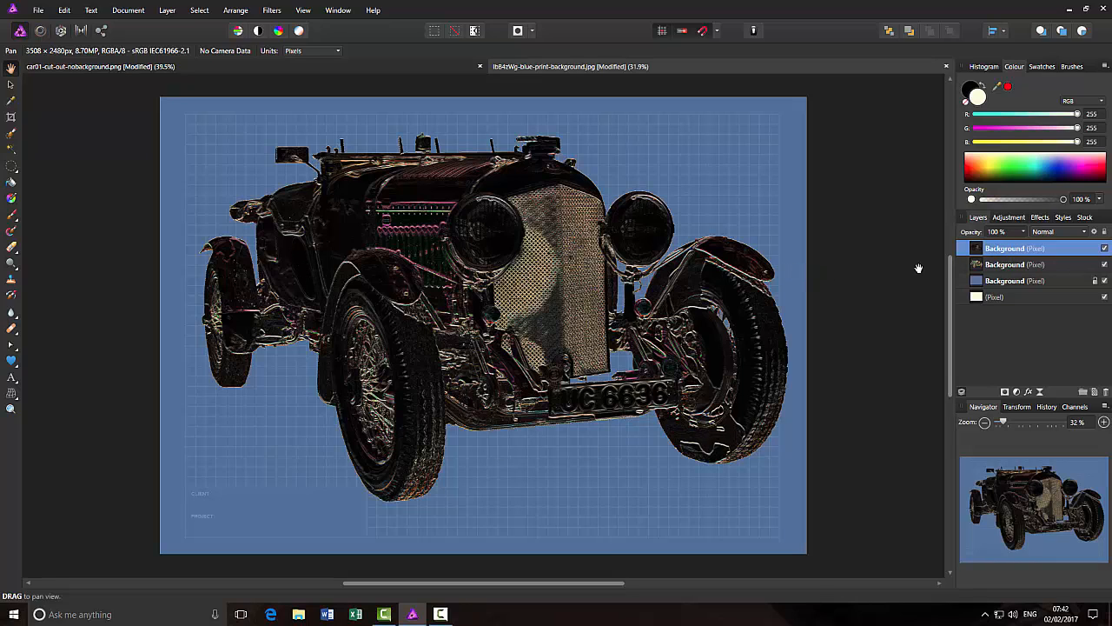
- Desaturate the top car layer with a merged HSL adjustment at -100% saturation, and invert its colours
{"action": "left_click", "coordinate": [1016, 392]}
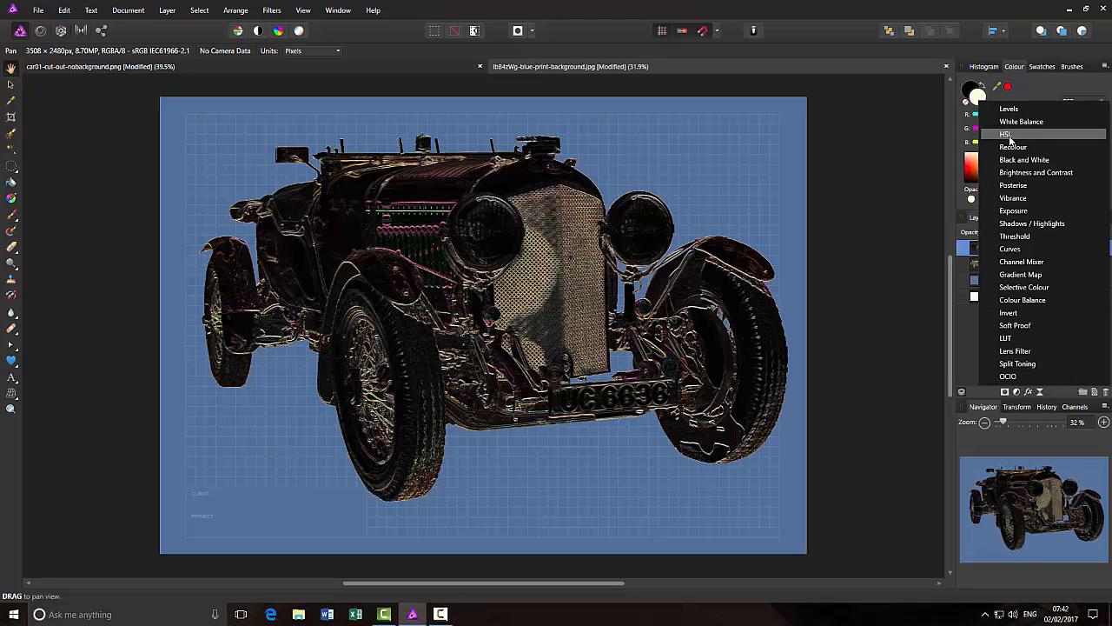
{"action": "left_click", "coordinate": [1012, 136]}
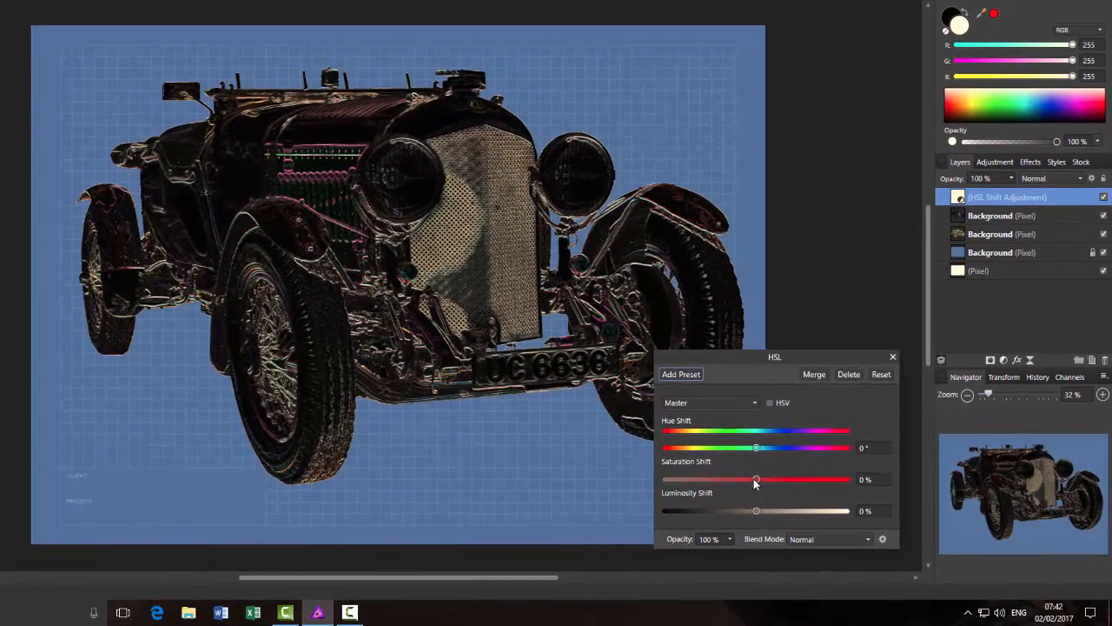
{"action": "left_click_drag", "start_coordinate": [757, 479], "coordinate": [644, 481]}
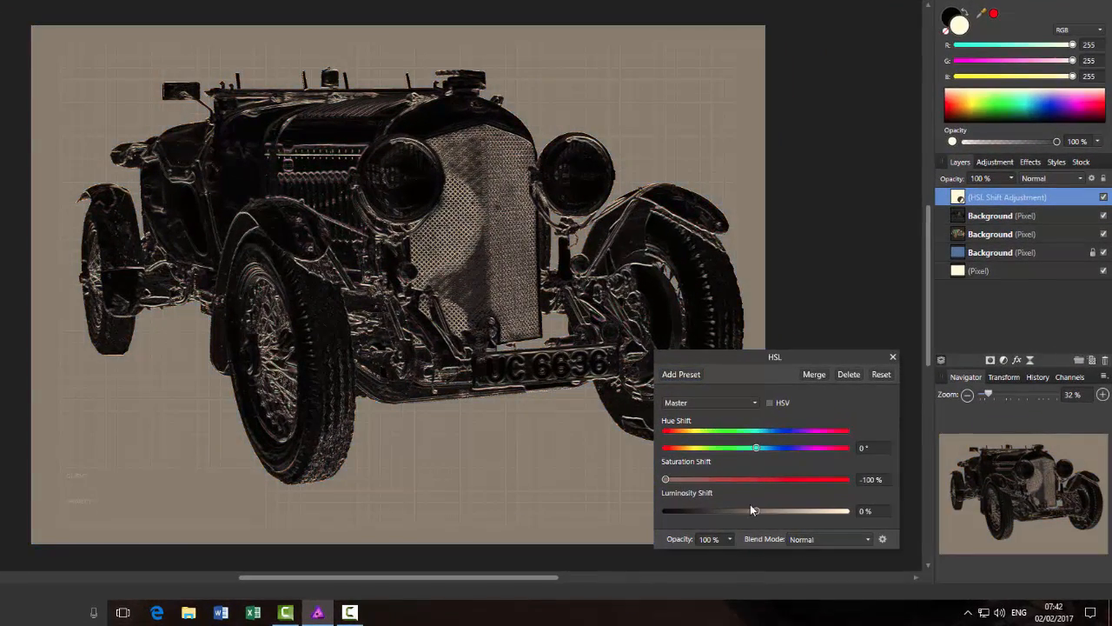
{"action": "left_click", "coordinate": [819, 375]}
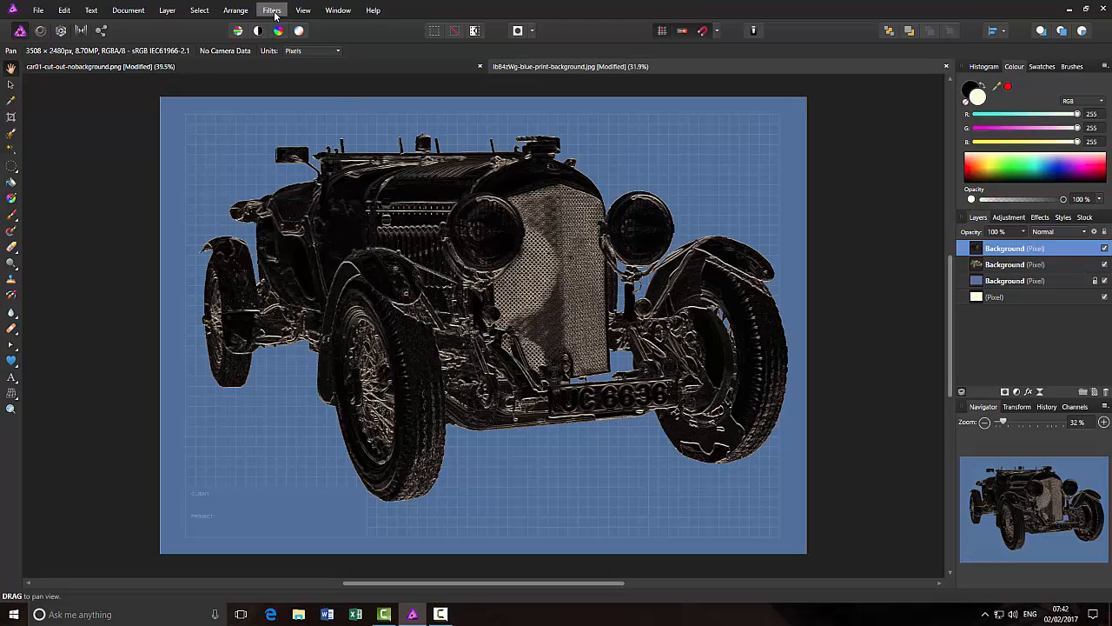
{"action": "left_click", "coordinate": [173, 12]}
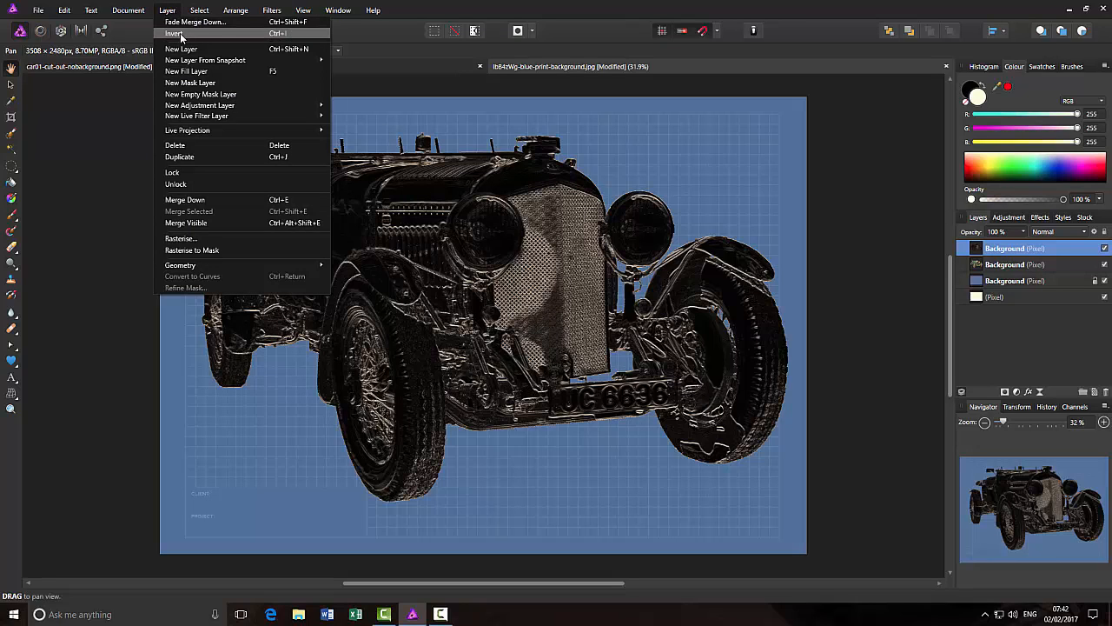
{"action": "left_click", "coordinate": [180, 33]}
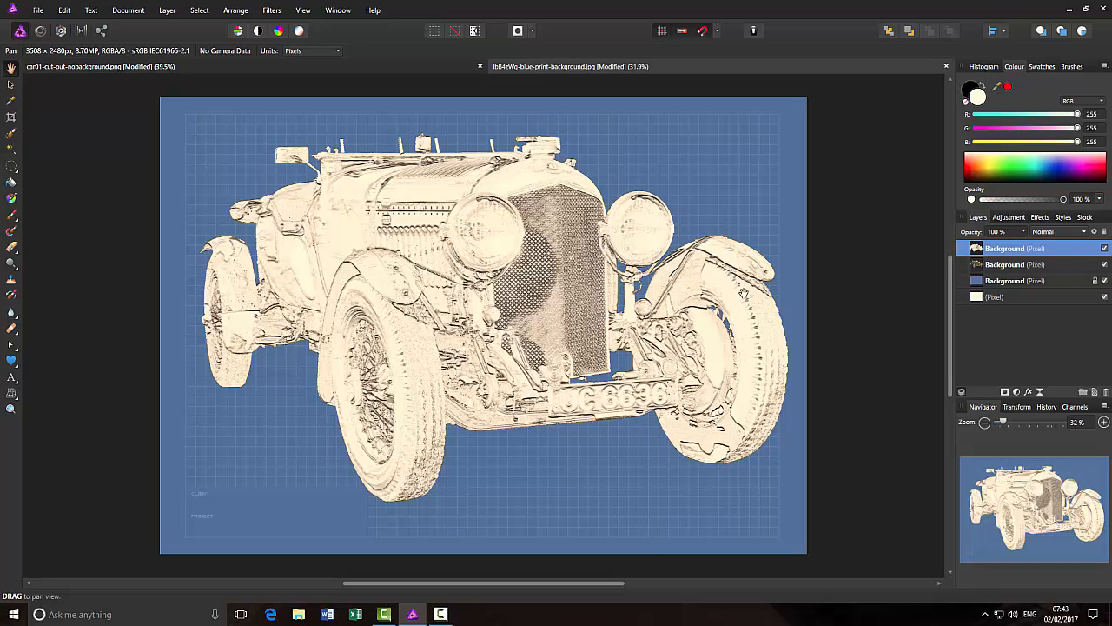
- Try opacities of 81%, 66% and 50% on the inverted car layer with the lower car layer hidden, and restore it to 100%
{"action": "mouse_move", "coordinate": [1013, 252]}
{"action": "left_mouse_down"}
{"action": "mouse_move", "coordinate": [1026, 240]}
{"action": "mouse_move", "coordinate": [1010, 247]}
{"action": "left_mouse_up"}
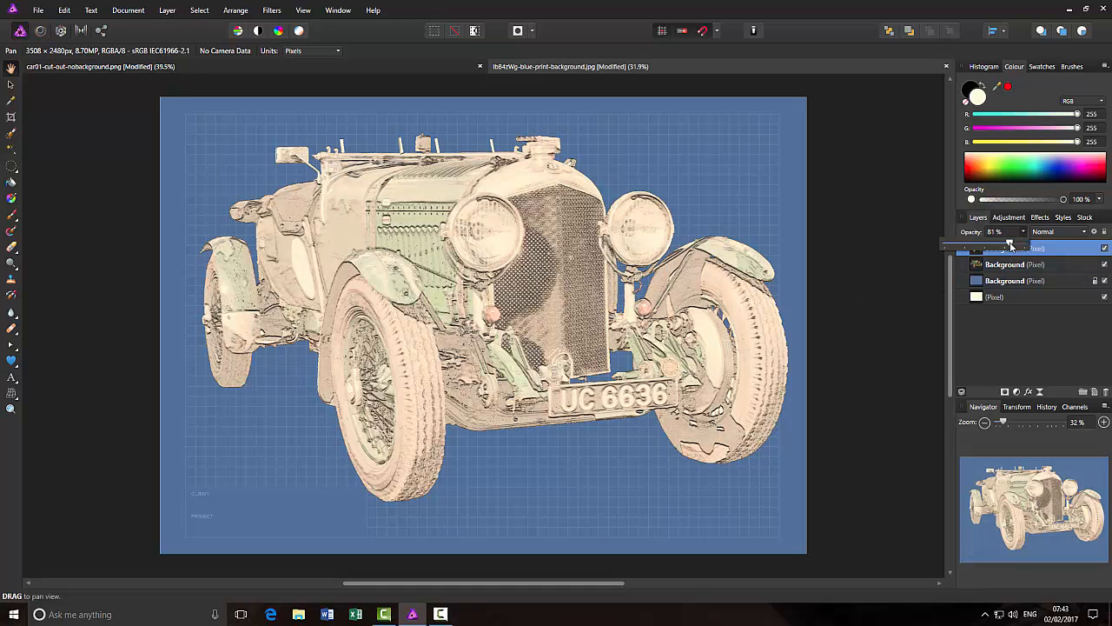
{"action": "left_click", "coordinate": [1105, 266]}
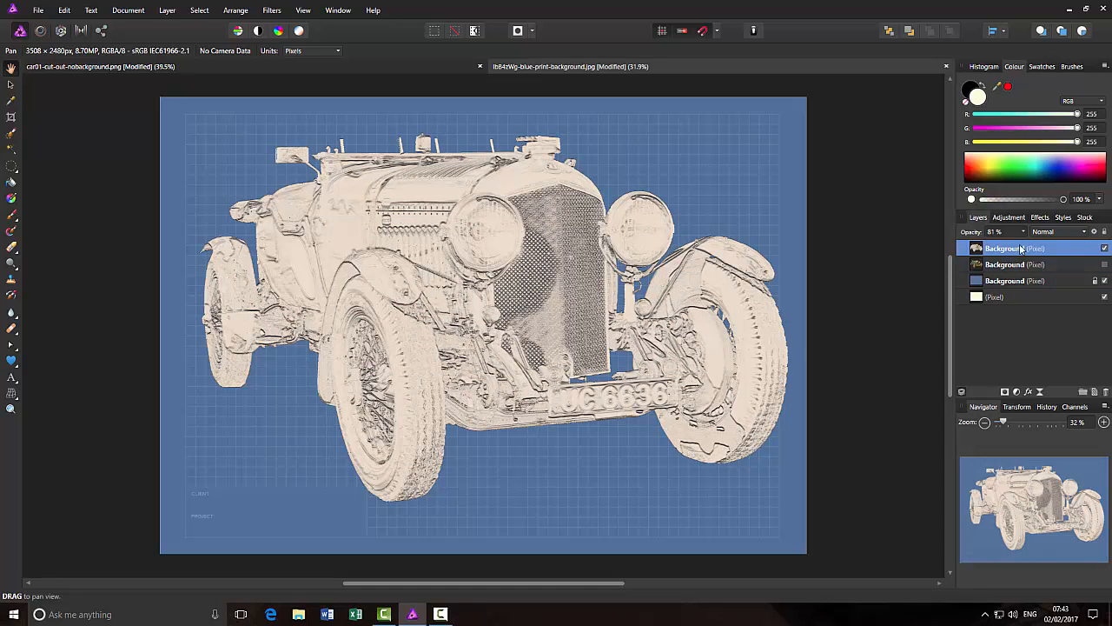
{"action": "left_click", "coordinate": [1025, 233]}
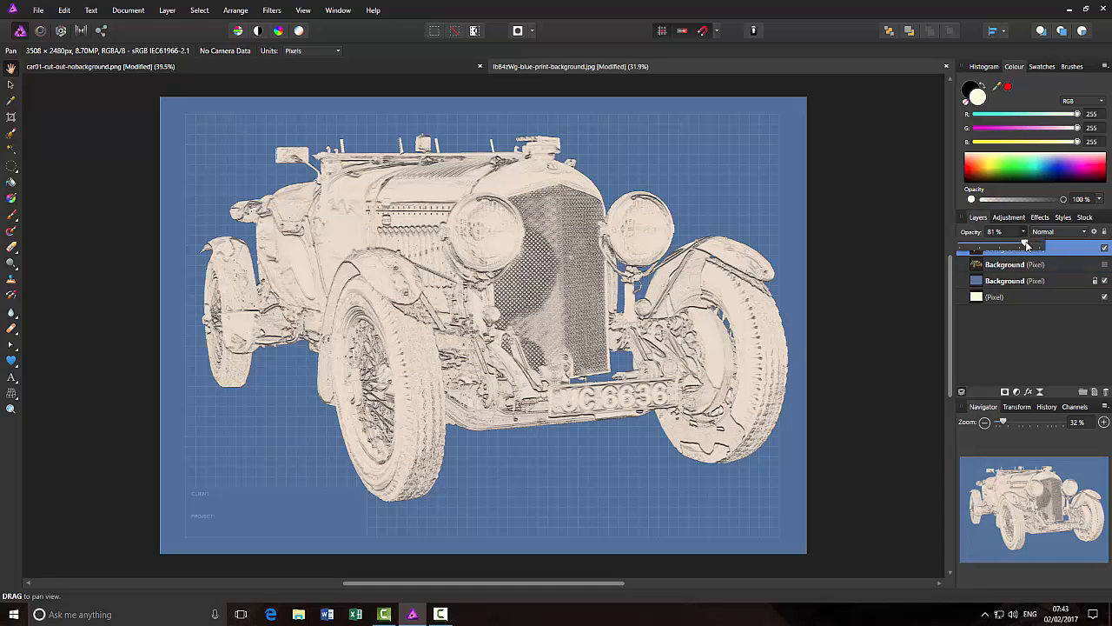
{"action": "left_click_drag", "start_coordinate": [1022, 246], "coordinate": [1013, 246]}
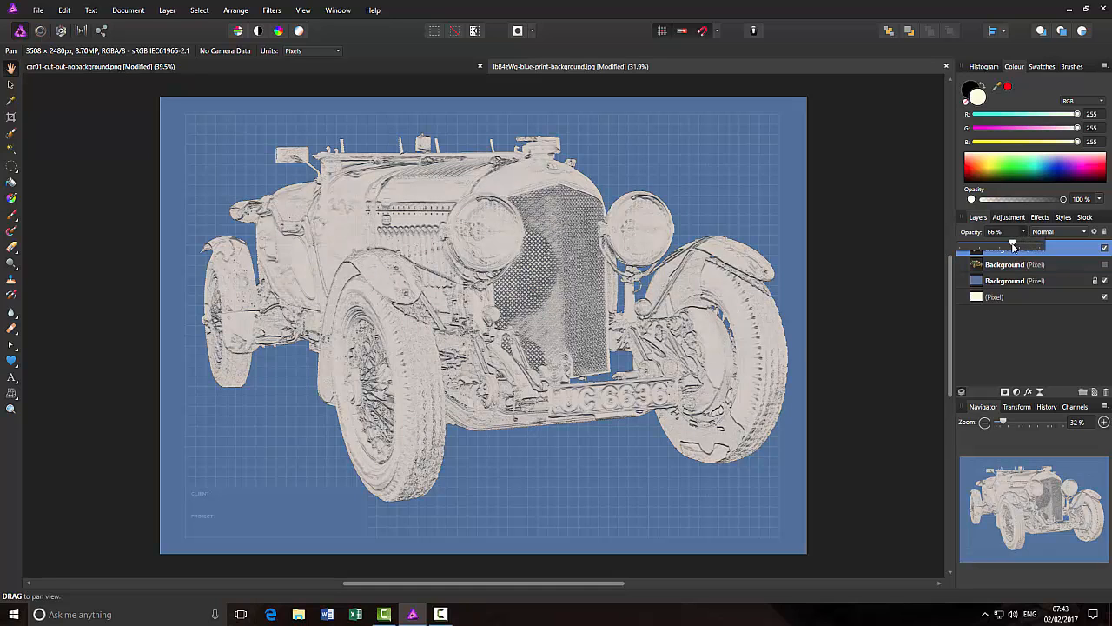
{"action": "left_click_drag", "start_coordinate": [1008, 248], "coordinate": [1003, 249]}
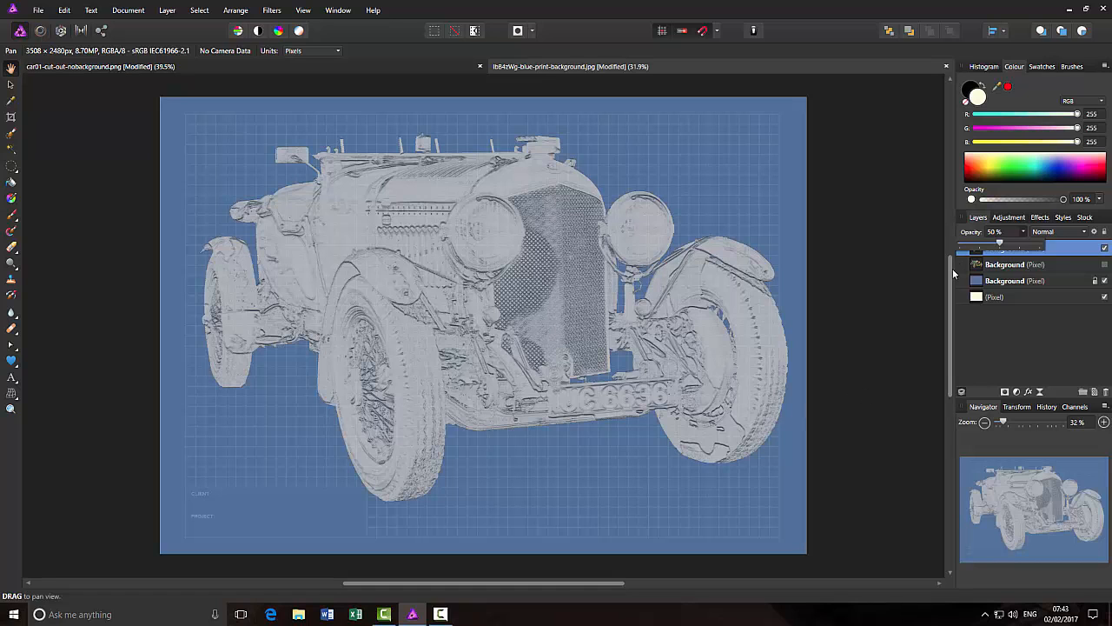
{"action": "left_click_drag", "start_coordinate": [1001, 245], "coordinate": [1044, 249]}
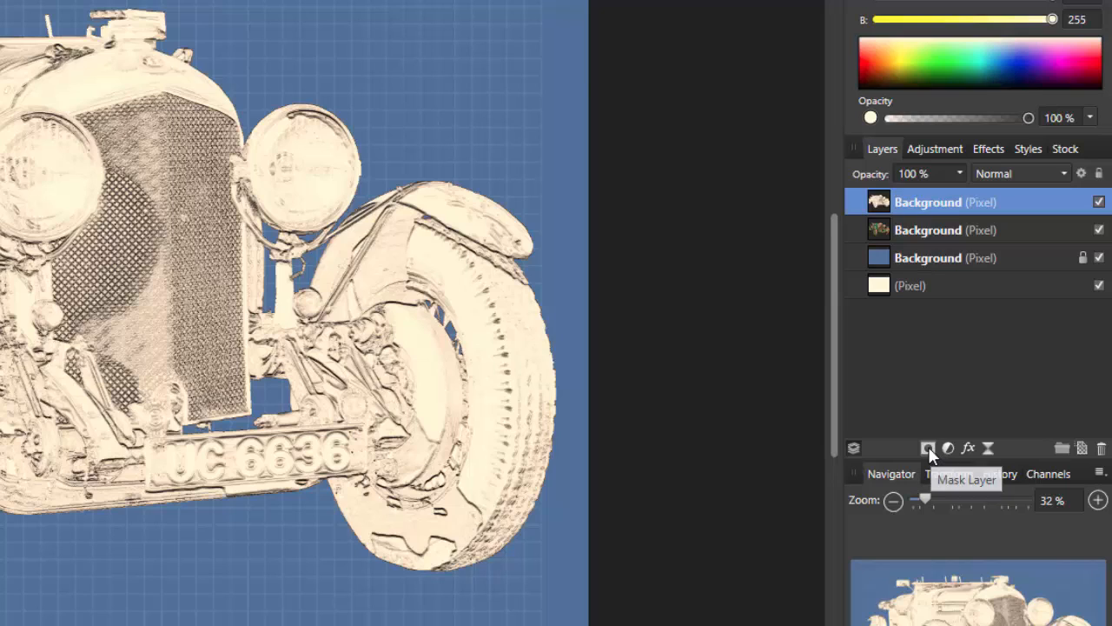
- Add a mask to the inverted top car layer, try a Paint Brush stroke over the rear of the car, and undo it
{"action": "left_click", "coordinate": [928, 449]}
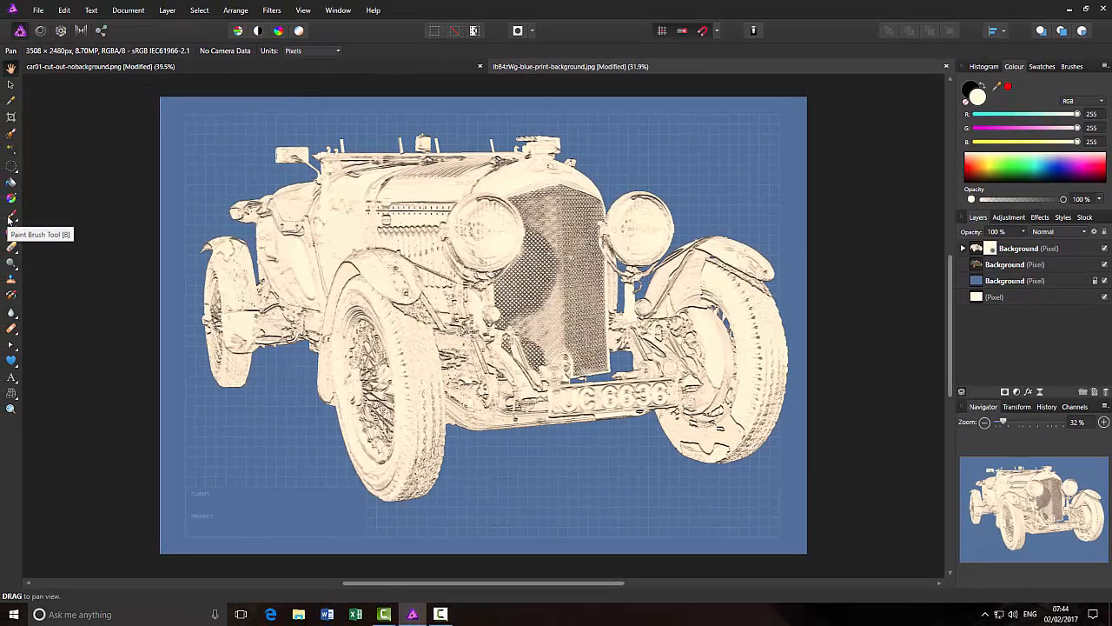
{"action": "left_click", "coordinate": [10, 217]}
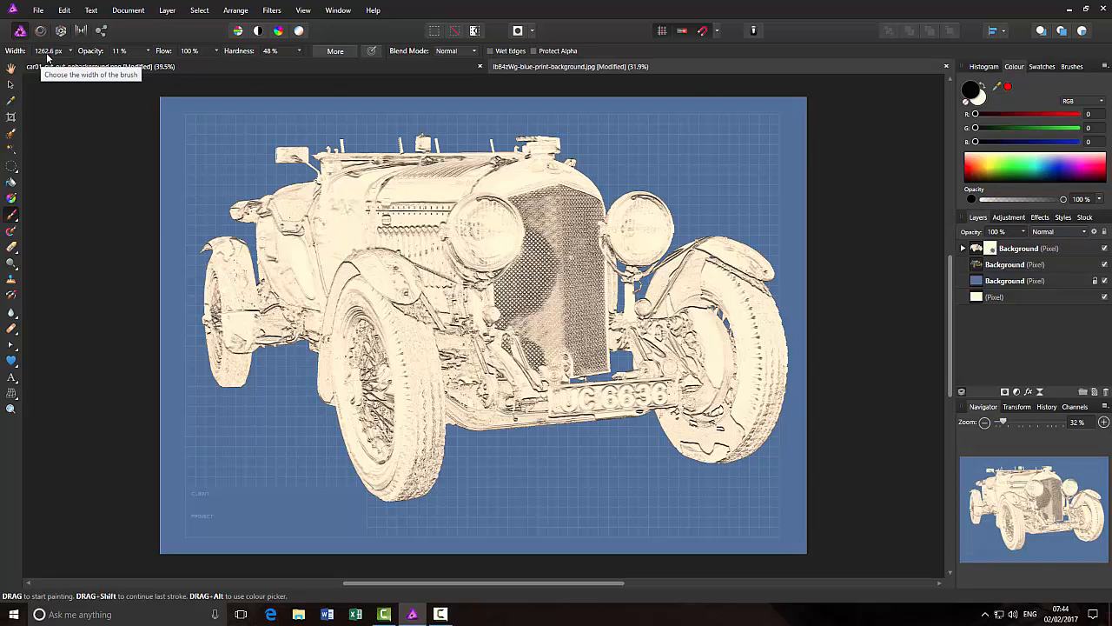
{"action": "mouse_move", "coordinate": [195, 167]}
{"action": "left_mouse_down"}
{"action": "mouse_move", "coordinate": [271, 198]}
{"action": "mouse_move", "coordinate": [242, 162]}
{"action": "left_mouse_up"}
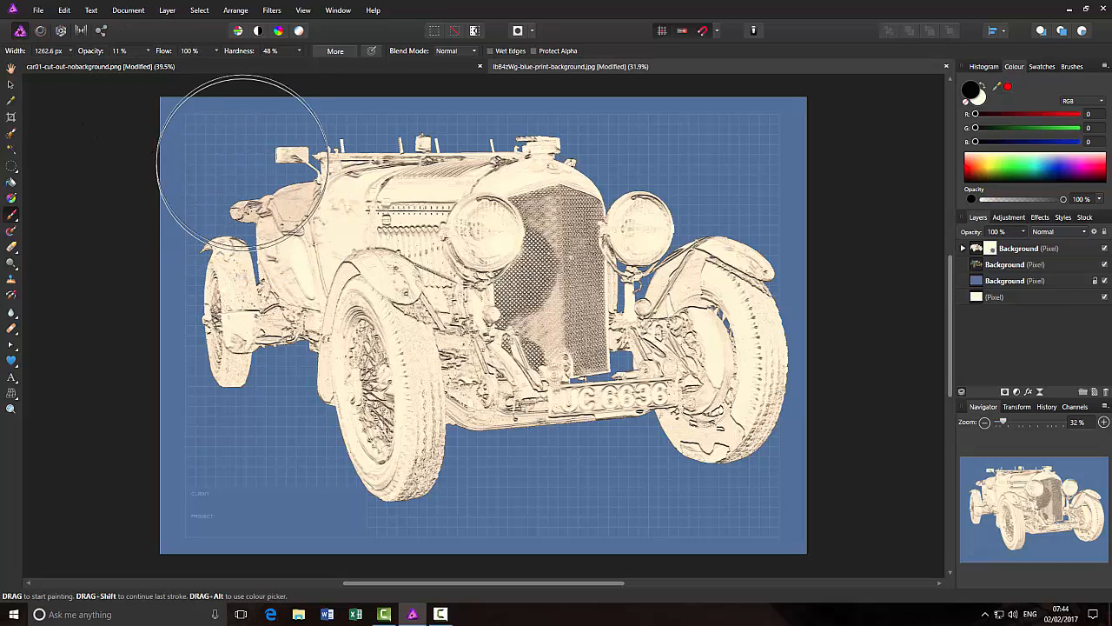
{"action": "key", "text": "ctrl+z"}
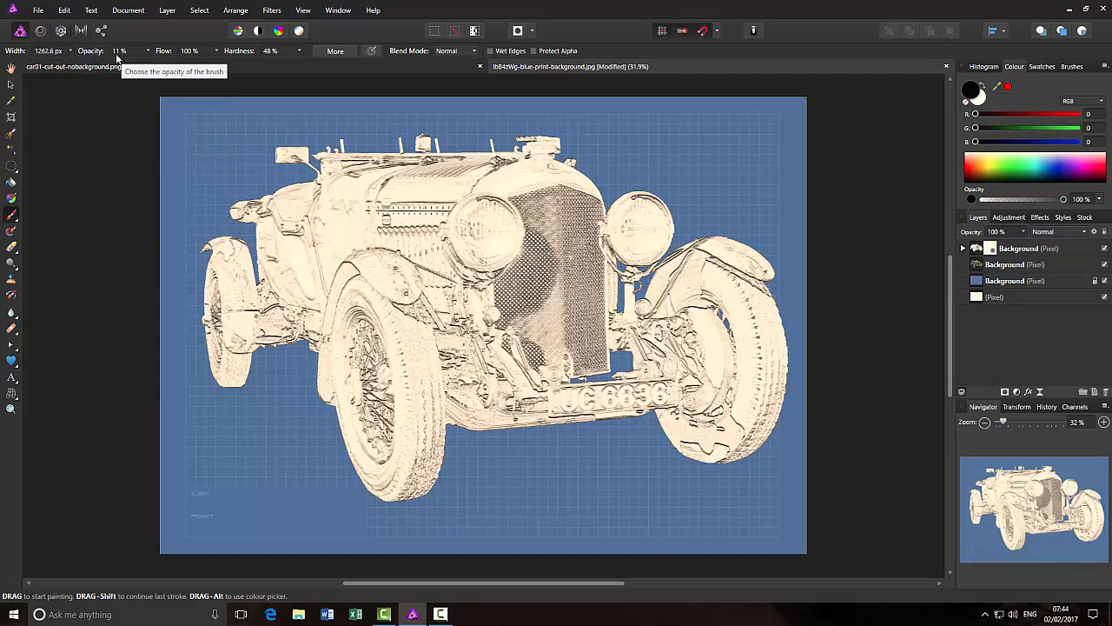
- Paint black on the car's mask at 11% brush opacity over the wheels, bonnet and radiator to partly reveal the coloured car
{"action": "left_click", "coordinate": [644, 330]}
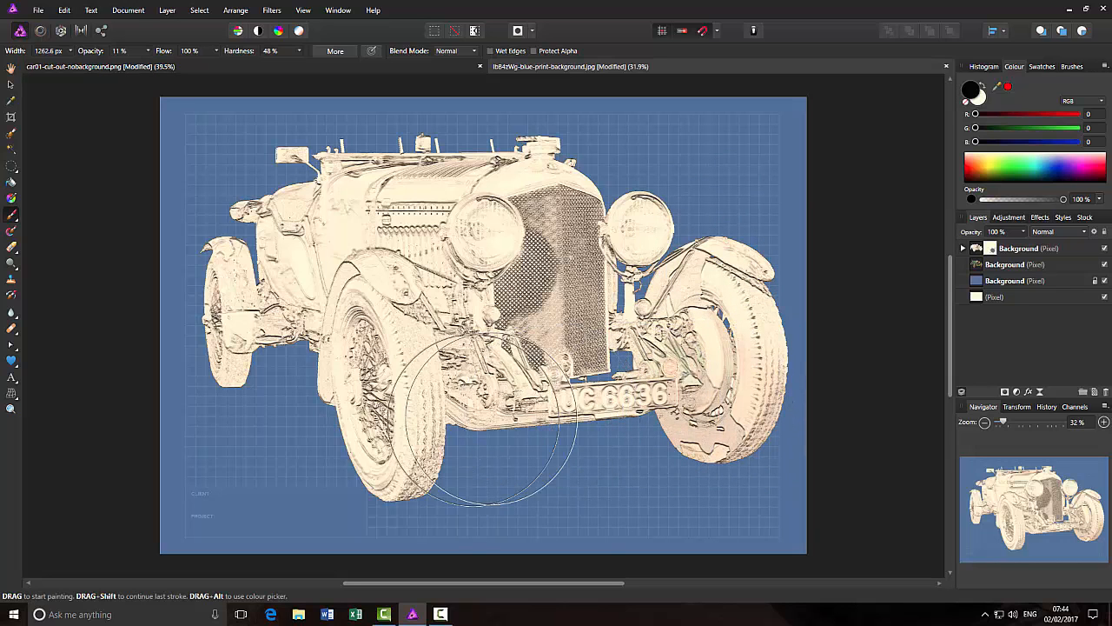
{"action": "mouse_move", "coordinate": [404, 410]}
{"action": "left_mouse_down"}
{"action": "mouse_move", "coordinate": [385, 304]}
{"action": "mouse_move", "coordinate": [389, 245]}
{"action": "mouse_move", "coordinate": [362, 225]}
{"action": "mouse_move", "coordinate": [312, 224]}
{"action": "mouse_move", "coordinate": [296, 239]}
{"action": "mouse_move", "coordinate": [265, 275]}
{"action": "mouse_move", "coordinate": [252, 328]}
{"action": "mouse_move", "coordinate": [332, 237]}
{"action": "mouse_move", "coordinate": [449, 204]}
{"action": "mouse_move", "coordinate": [383, 313]}
{"action": "left_mouse_up"}
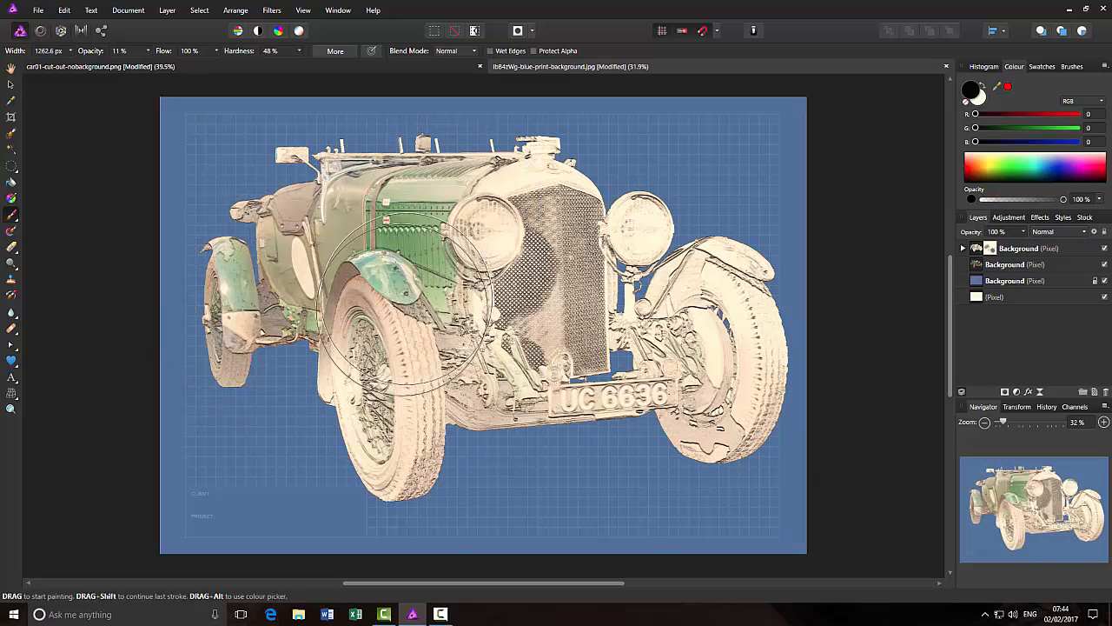
{"action": "mouse_move", "coordinate": [383, 382]}
{"action": "left_mouse_down"}
{"action": "mouse_move", "coordinate": [442, 356]}
{"action": "mouse_move", "coordinate": [757, 405]}
{"action": "mouse_move", "coordinate": [775, 375]}
{"action": "mouse_move", "coordinate": [684, 301]}
{"action": "mouse_move", "coordinate": [623, 274]}
{"action": "left_mouse_up"}
{"action": "left_click", "coordinate": [624, 271]}
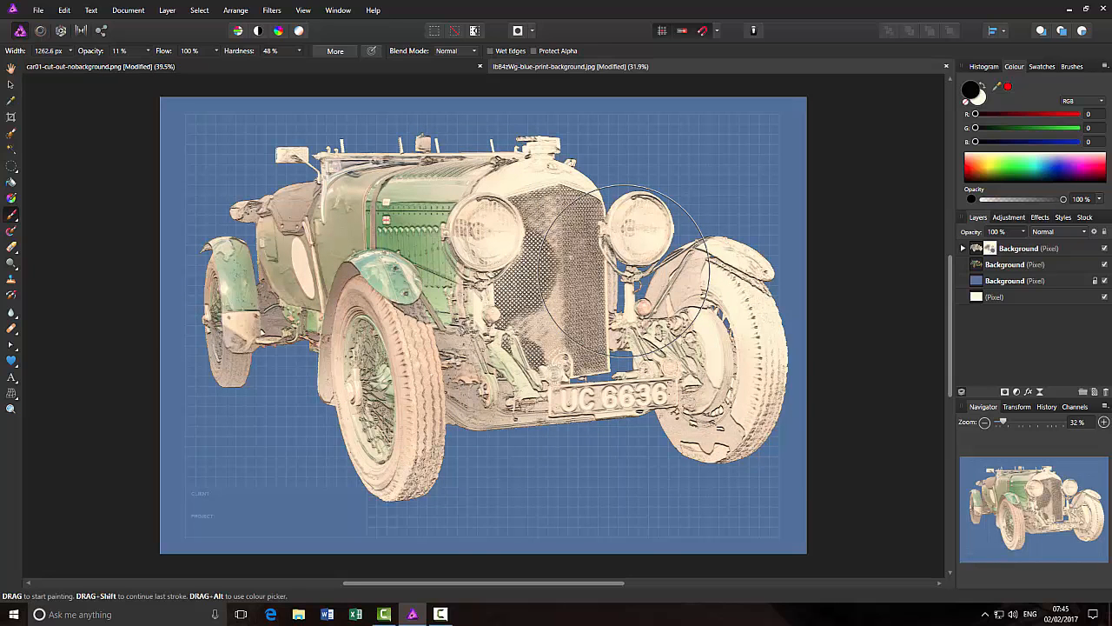
{"action": "left_click", "coordinate": [443, 261]}
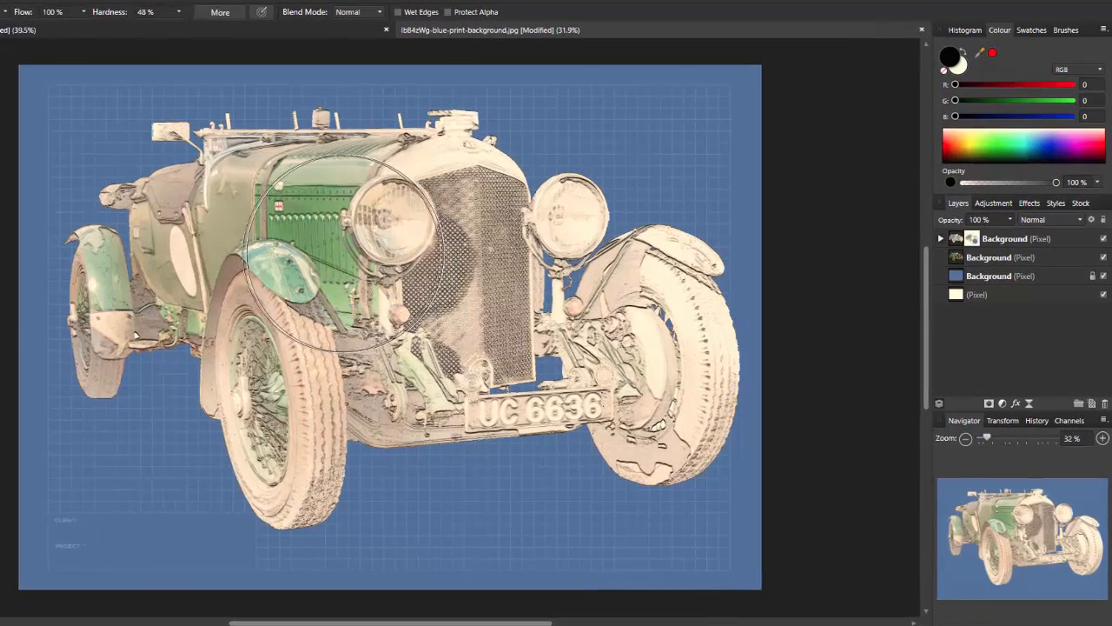
- Build up the reveal with repeated mask strokes over the rear bodywork, the nearer front wheel and the far front side
{"action": "left_click", "coordinate": [230, 274]}
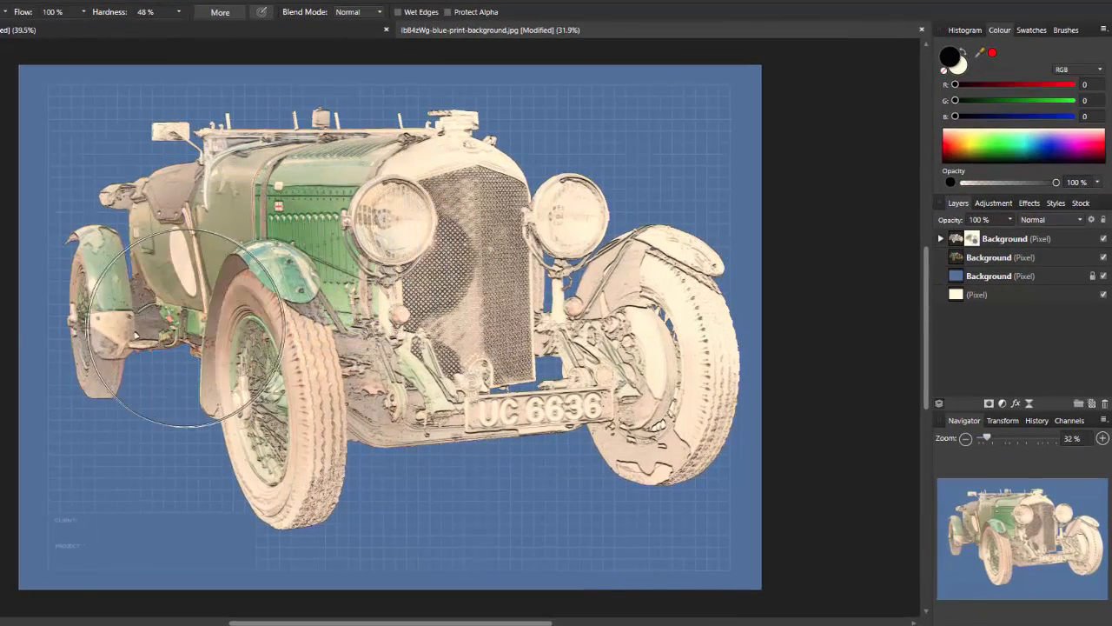
{"action": "left_click", "coordinate": [136, 323]}
{"action": "left_click", "coordinate": [291, 456]}
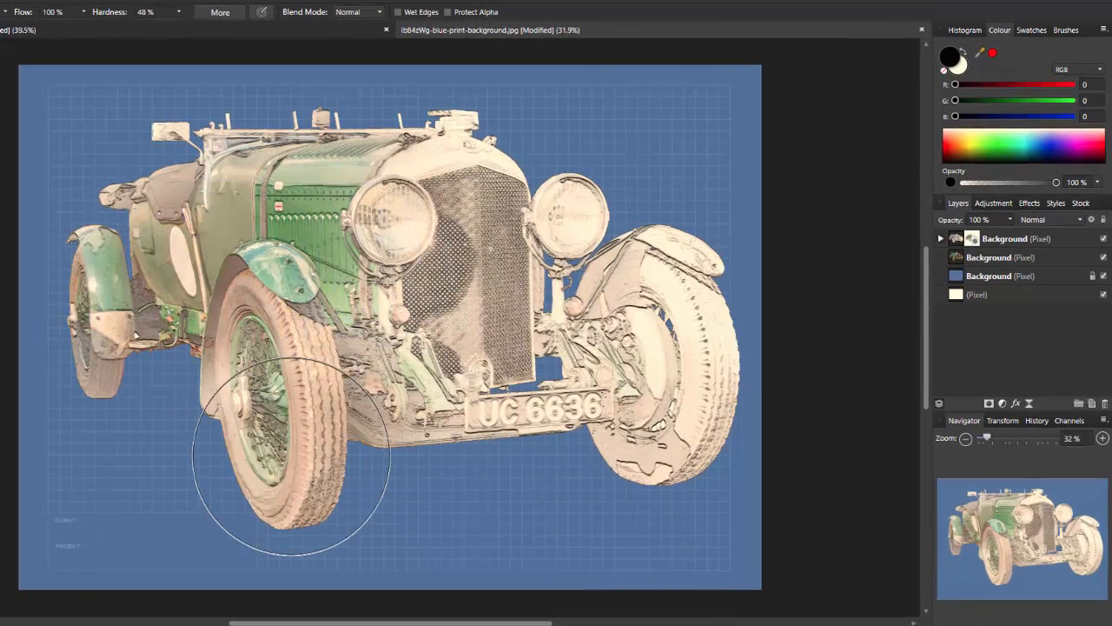
{"action": "mouse_move", "coordinate": [291, 456]}
{"action": "left_mouse_down"}
{"action": "mouse_move", "coordinate": [255, 443]}
{"action": "mouse_move", "coordinate": [280, 349]}
{"action": "mouse_move", "coordinate": [299, 434]}
{"action": "mouse_move", "coordinate": [341, 437]}
{"action": "mouse_move", "coordinate": [324, 432]}
{"action": "mouse_move", "coordinate": [287, 453]}
{"action": "mouse_move", "coordinate": [294, 469]}
{"action": "mouse_move", "coordinate": [303, 453]}
{"action": "left_mouse_up"}
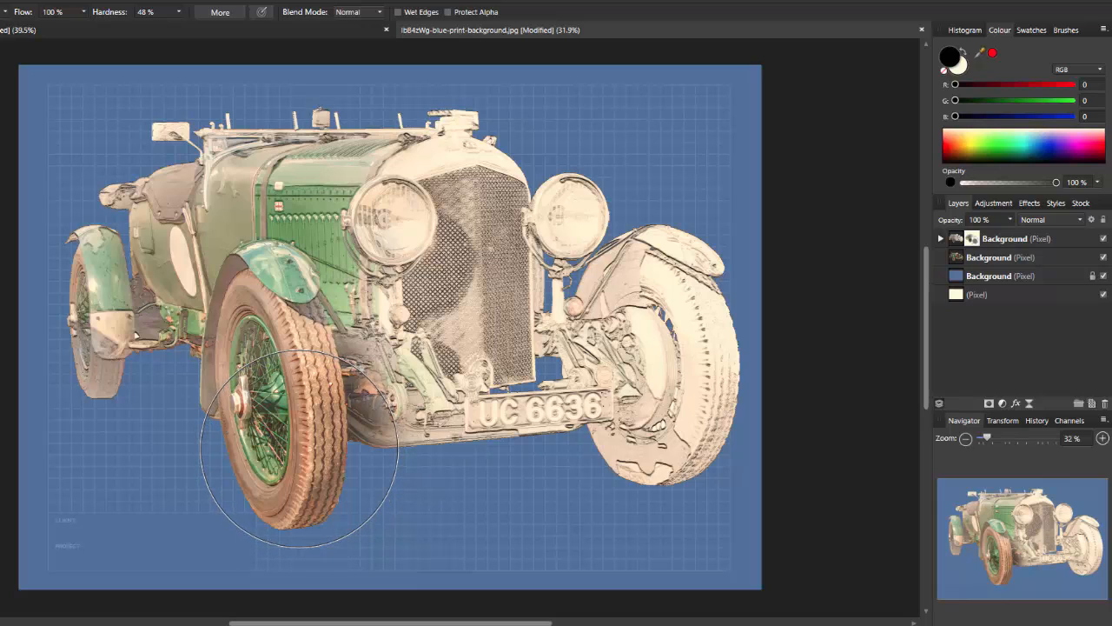
{"action": "mouse_move", "coordinate": [299, 441]}
{"action": "left_mouse_down"}
{"action": "mouse_move", "coordinate": [294, 396]}
{"action": "mouse_move", "coordinate": [332, 265]}
{"action": "mouse_move", "coordinate": [313, 231]}
{"action": "mouse_move", "coordinate": [208, 226]}
{"action": "mouse_move", "coordinate": [174, 250]}
{"action": "mouse_move", "coordinate": [191, 240]}
{"action": "left_mouse_up"}
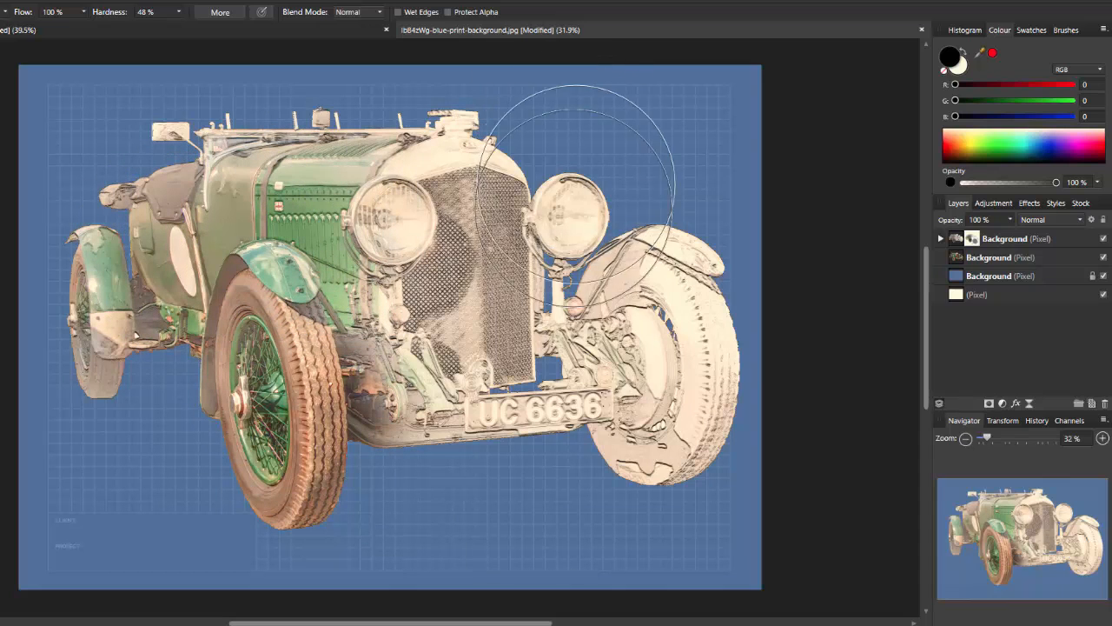
{"action": "mouse_move", "coordinate": [579, 252]}
{"action": "left_mouse_down"}
{"action": "mouse_move", "coordinate": [549, 223]}
{"action": "mouse_move", "coordinate": [507, 215]}
{"action": "mouse_move", "coordinate": [523, 207]}
{"action": "mouse_move", "coordinate": [591, 272]}
{"action": "mouse_move", "coordinate": [652, 282]}
{"action": "mouse_move", "coordinate": [677, 369]}
{"action": "mouse_move", "coordinate": [661, 395]}
{"action": "mouse_move", "coordinate": [519, 441]}
{"action": "left_mouse_up"}
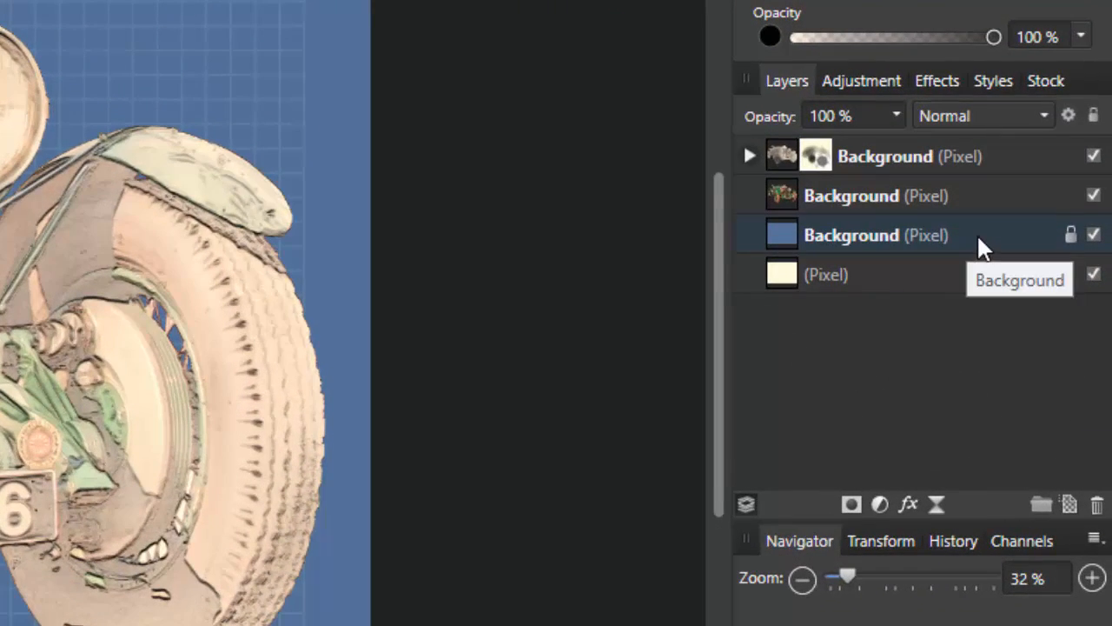
- Add a mask to the blue background layer and paint black along the canvas edges at 40% brush opacity to fade them out
{"action": "left_click", "coordinate": [976, 235]}
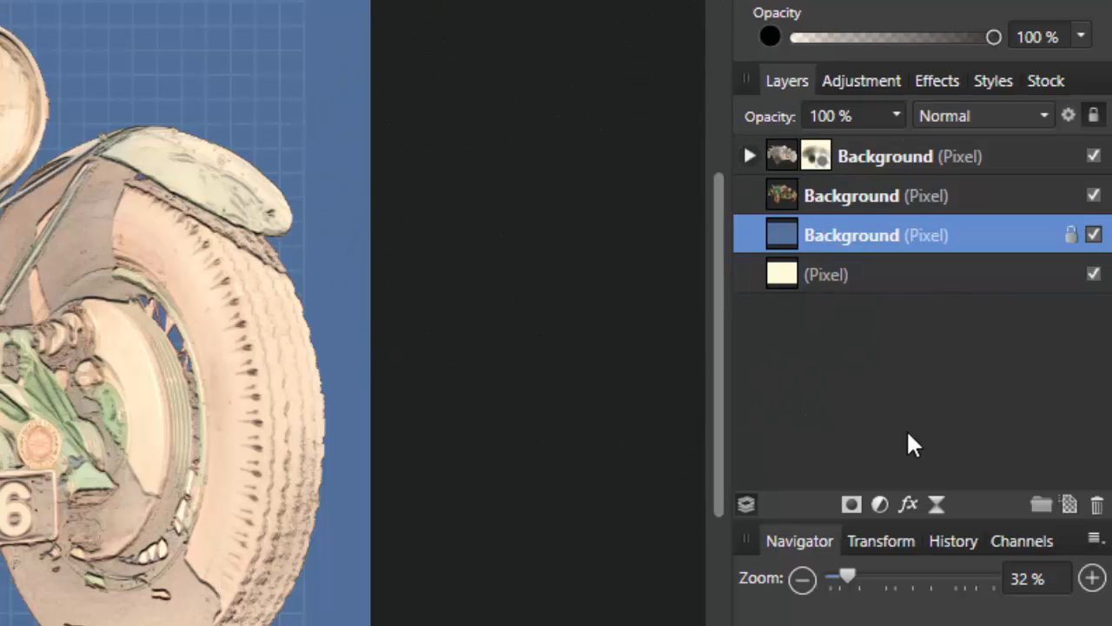
{"action": "left_click", "coordinate": [847, 507]}
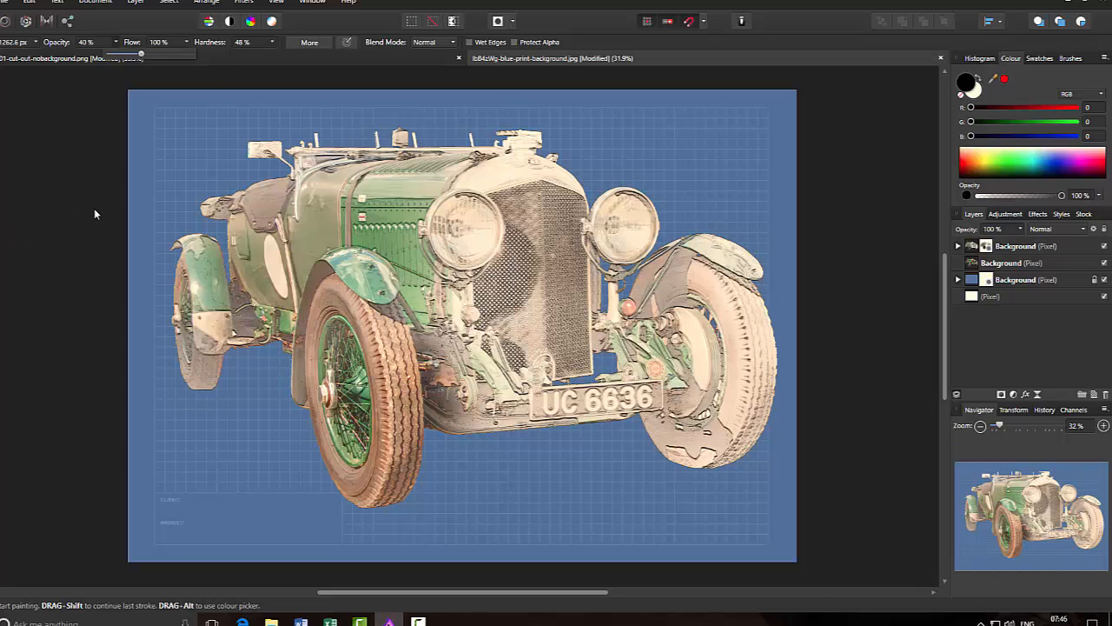
{"action": "left_click_drag", "start_coordinate": [146, 169], "coordinate": [139, 209]}
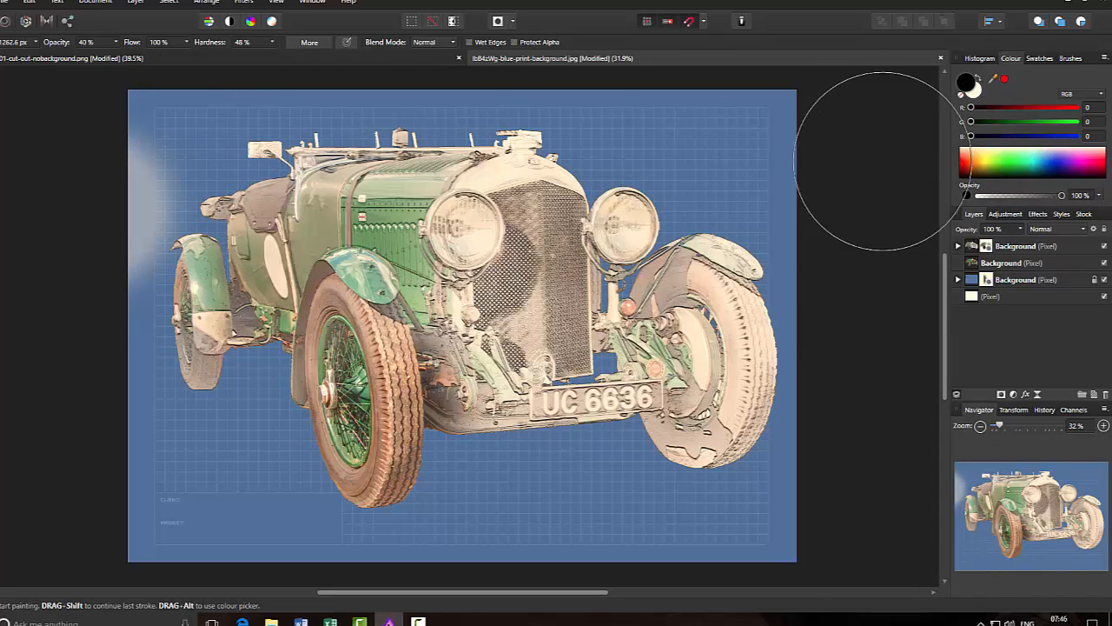
{"action": "mouse_move", "coordinate": [782, 126]}
{"action": "left_mouse_down"}
{"action": "mouse_move", "coordinate": [726, 143]}
{"action": "mouse_move", "coordinate": [759, 133]}
{"action": "mouse_move", "coordinate": [634, 97]}
{"action": "mouse_move", "coordinate": [590, 94]}
{"action": "mouse_move", "coordinate": [558, 123]}
{"action": "left_mouse_up"}
{"action": "mouse_move", "coordinate": [540, 119]}
{"action": "left_mouse_down"}
{"action": "mouse_move", "coordinate": [471, 102]}
{"action": "mouse_move", "coordinate": [201, 103]}
{"action": "mouse_move", "coordinate": [140, 143]}
{"action": "mouse_move", "coordinate": [115, 335]}
{"action": "mouse_move", "coordinate": [128, 241]}
{"action": "mouse_move", "coordinate": [121, 298]}
{"action": "mouse_move", "coordinate": [150, 421]}
{"action": "mouse_move", "coordinate": [145, 501]}
{"action": "mouse_move", "coordinate": [166, 528]}
{"action": "mouse_move", "coordinate": [501, 553]}
{"action": "mouse_move", "coordinate": [776, 545]}
{"action": "mouse_move", "coordinate": [814, 479]}
{"action": "mouse_move", "coordinate": [824, 418]}
{"action": "mouse_move", "coordinate": [821, 229]}
{"action": "left_mouse_up"}
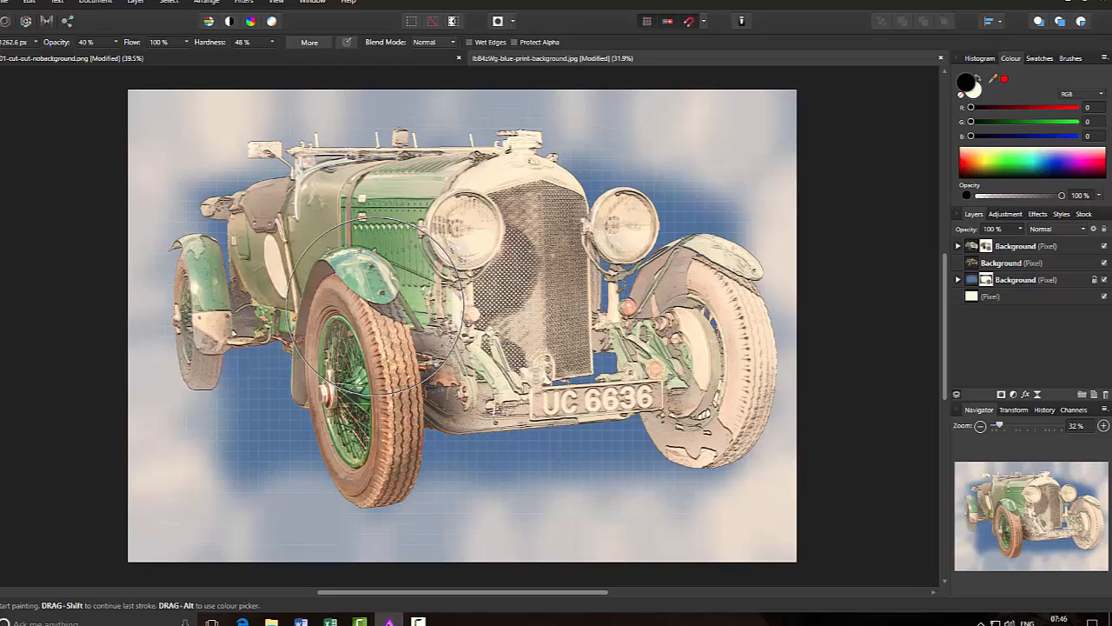
- Try another stroke on the background mask along the lower canvas edge, undo it, and lower the brush opacity
{"action": "left_click_drag", "start_coordinate": [538, 513], "coordinate": [834, 491]}
{"action": "key", "text": "ctrl+z"}
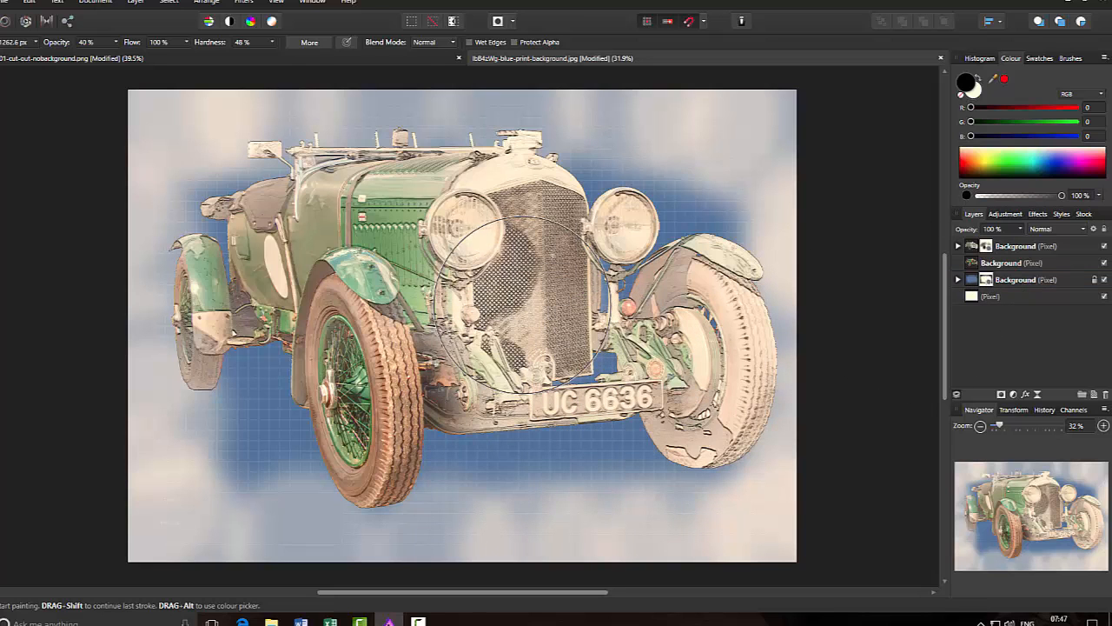
{"action": "left_click", "coordinate": [271, 358]}
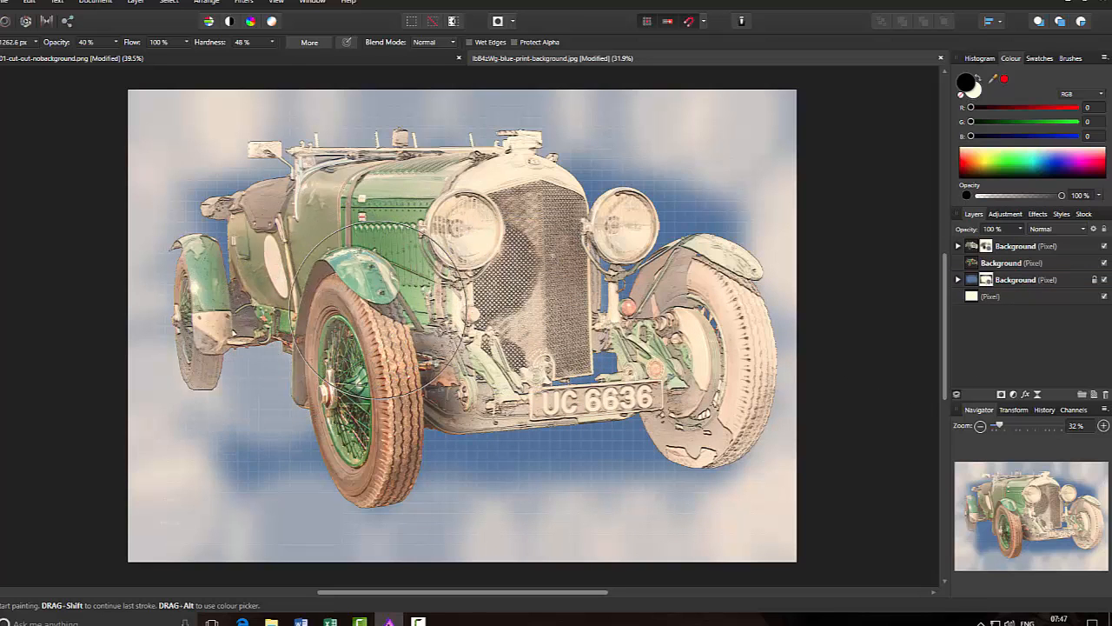
{"action": "left_click", "coordinate": [117, 43]}
{"action": "left_click_drag", "start_coordinate": [118, 57], "coordinate": [94, 56]}
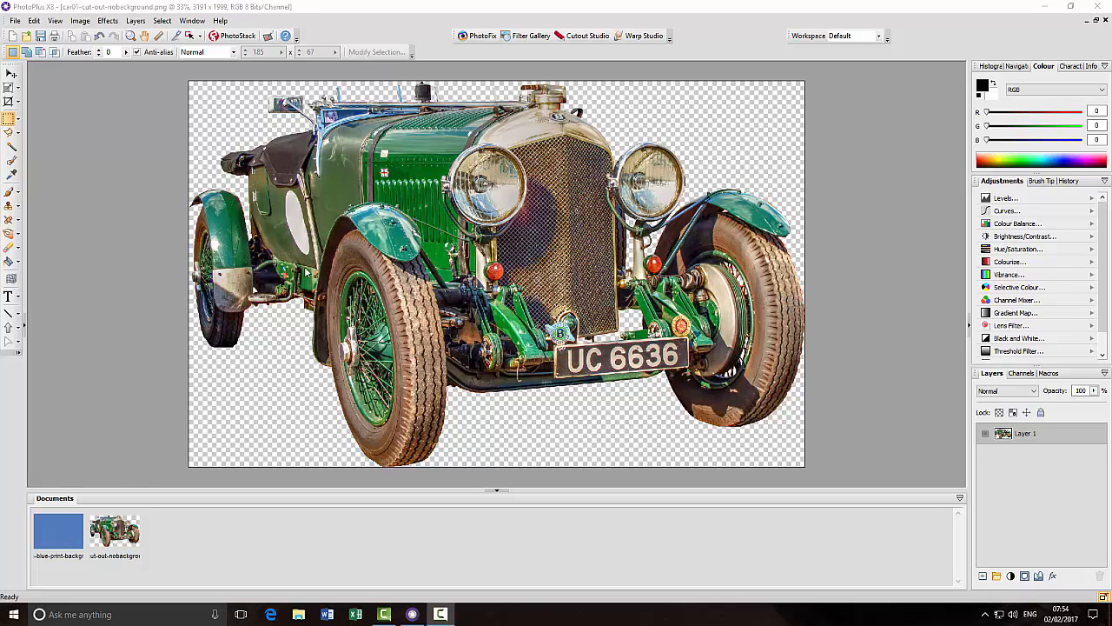
- In PhotoPlus X8, bring up the blueprint background image and add a new layer named Layer 1 at 100% opacity
{"action": "left_click", "coordinate": [53, 539]}
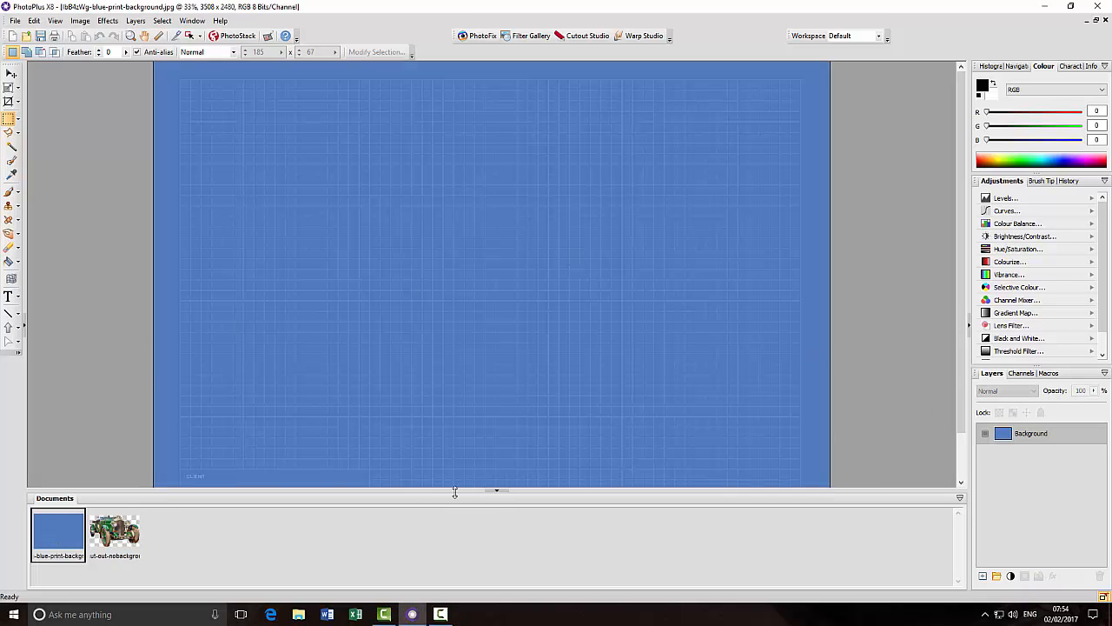
{"action": "left_click", "coordinate": [498, 493]}
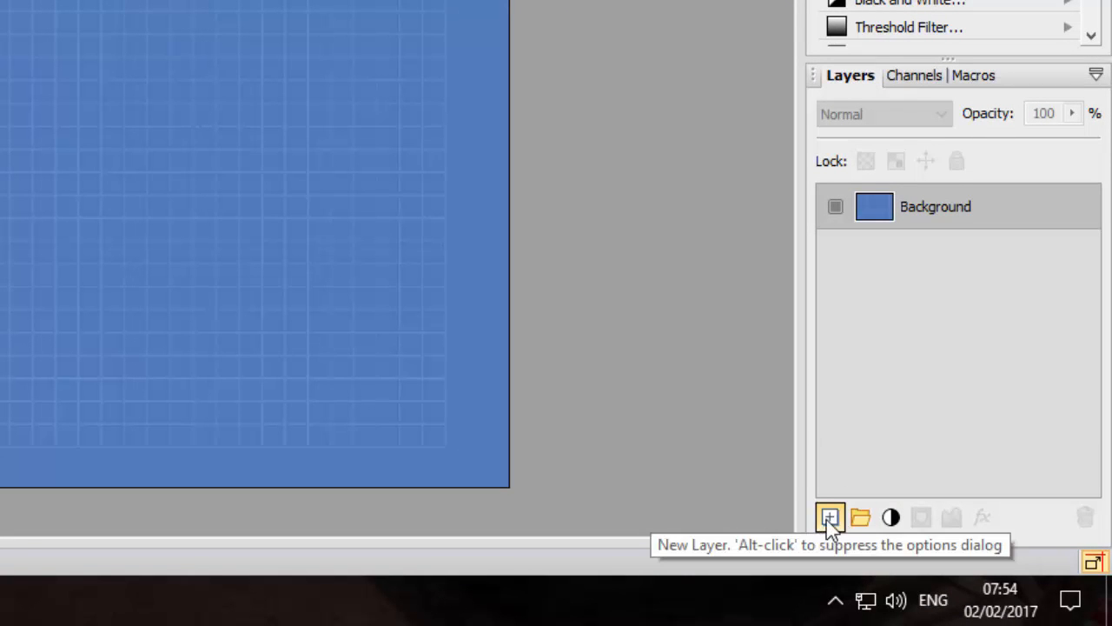
{"action": "left_click", "coordinate": [830, 518]}
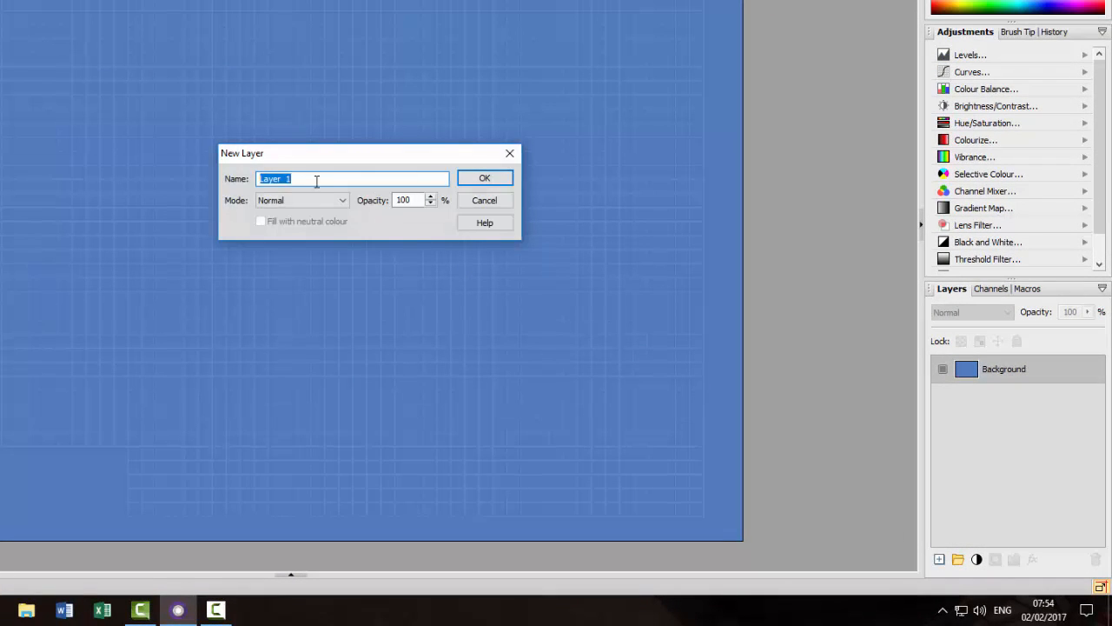
{"action": "left_click", "coordinate": [484, 180]}
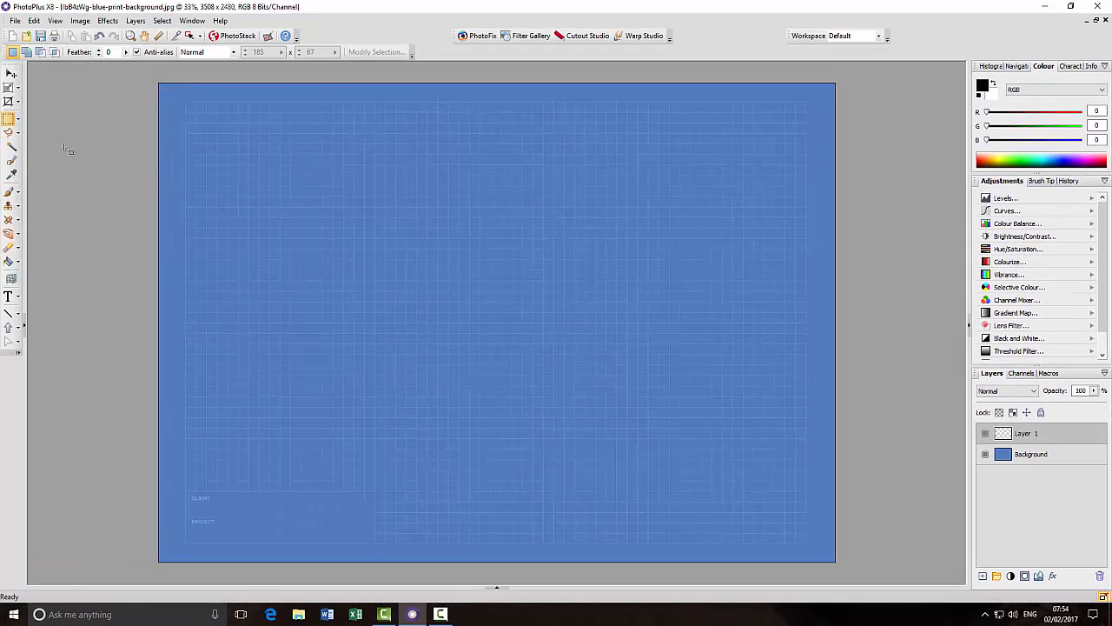
- Flood fill the new layer with white as the foreground colour
{"action": "left_click", "coordinate": [19, 266]}
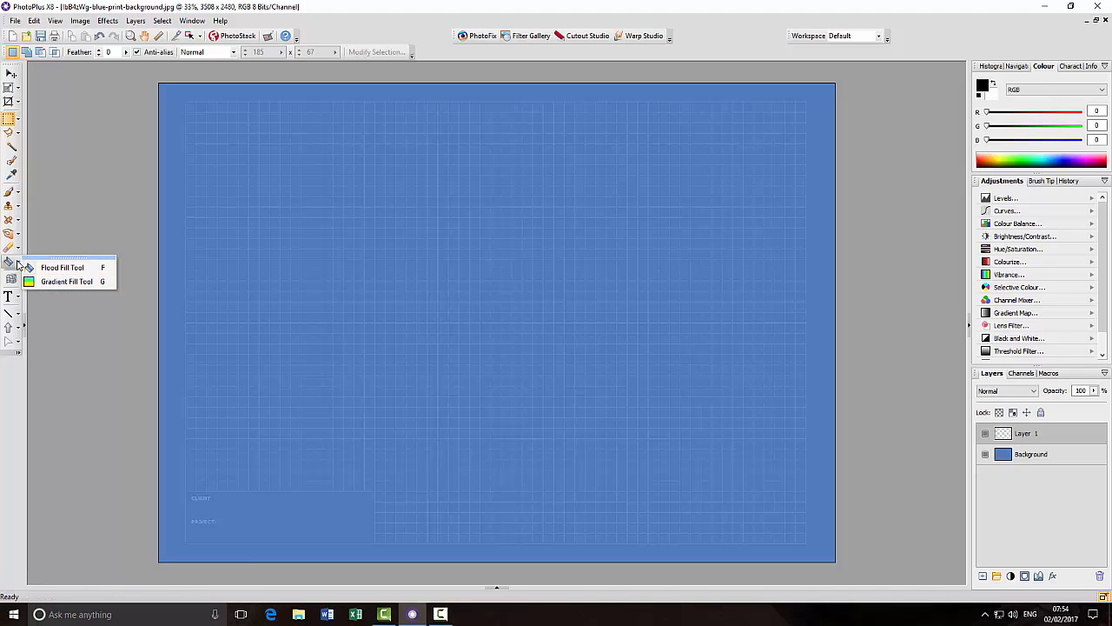
{"action": "left_click", "coordinate": [63, 268]}
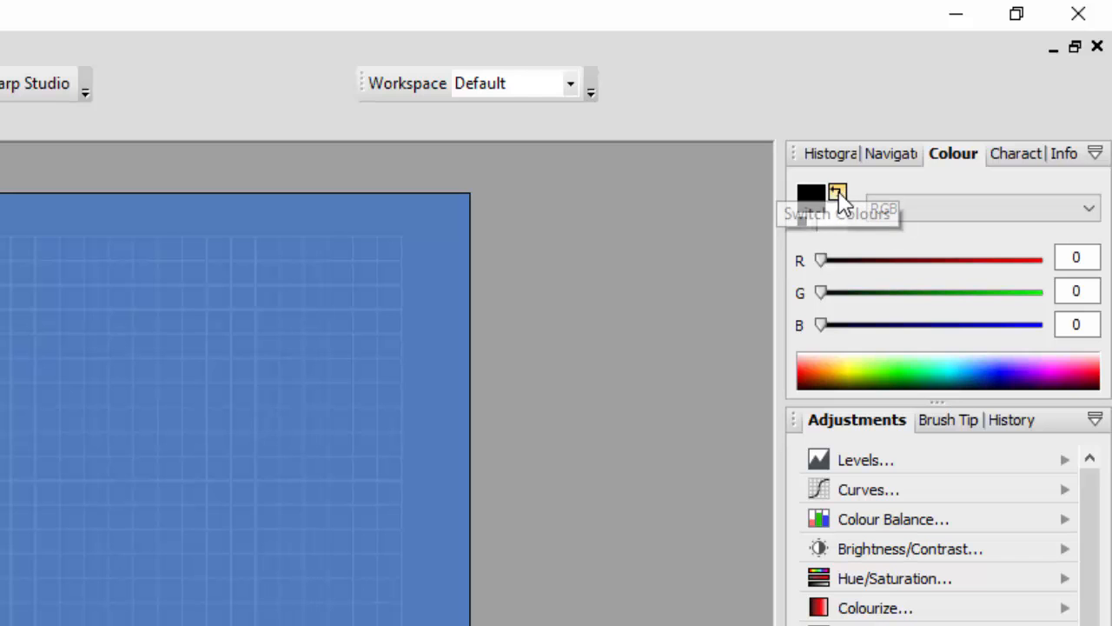
{"action": "left_click", "coordinate": [837, 194]}
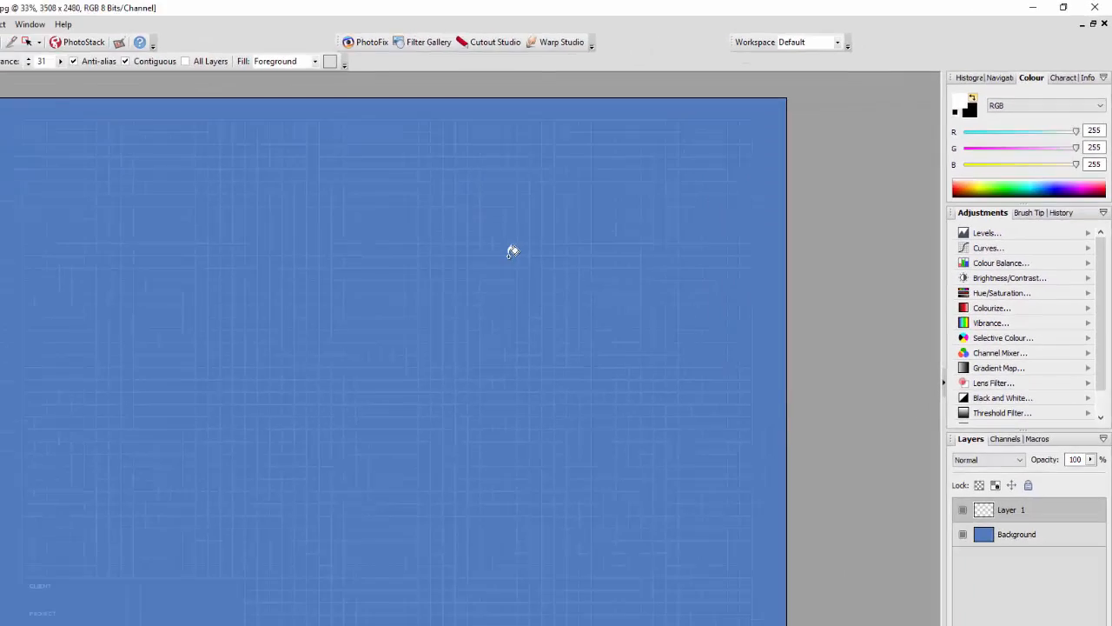
{"action": "left_click", "coordinate": [513, 251]}
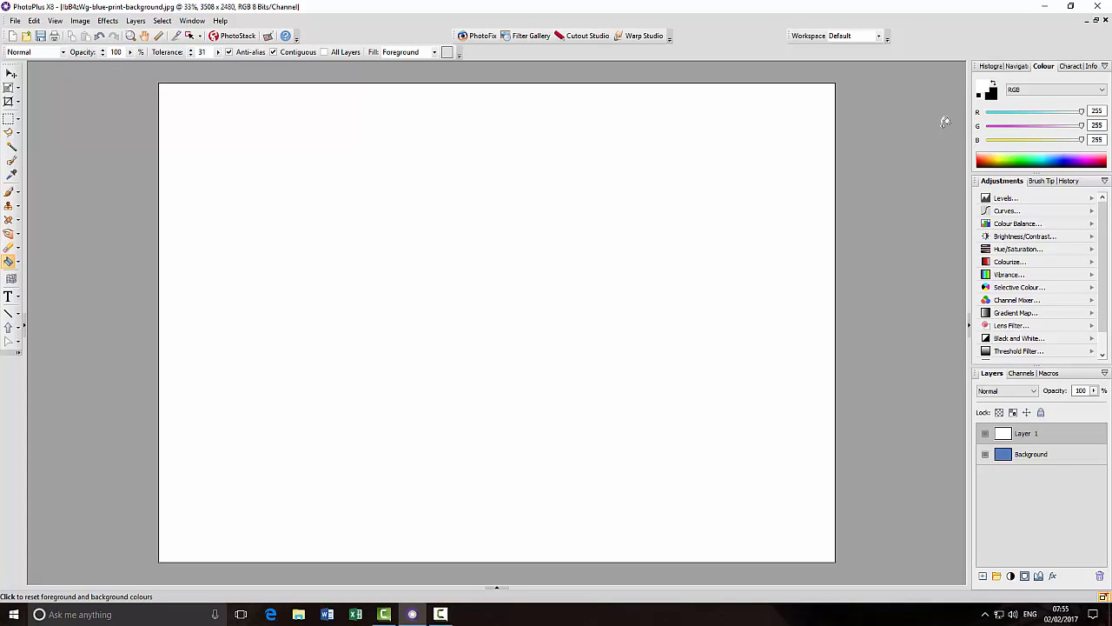
{"action": "left_click", "coordinate": [8, 124]}
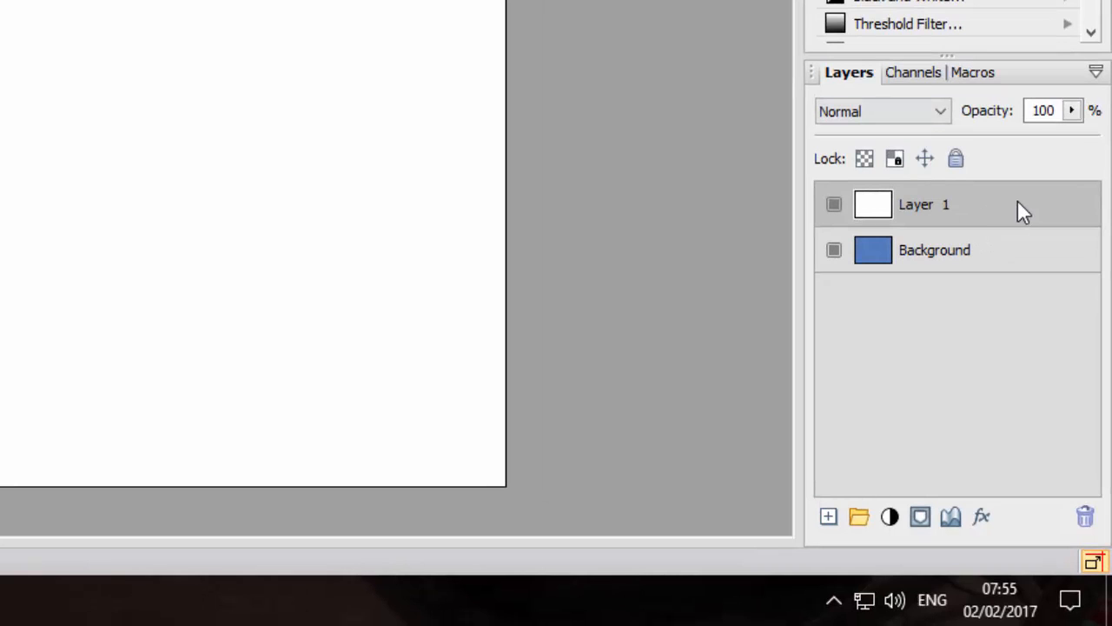
- Duplicate the blue Background layer as Background Copy
{"action": "left_click", "coordinate": [1003, 258]}
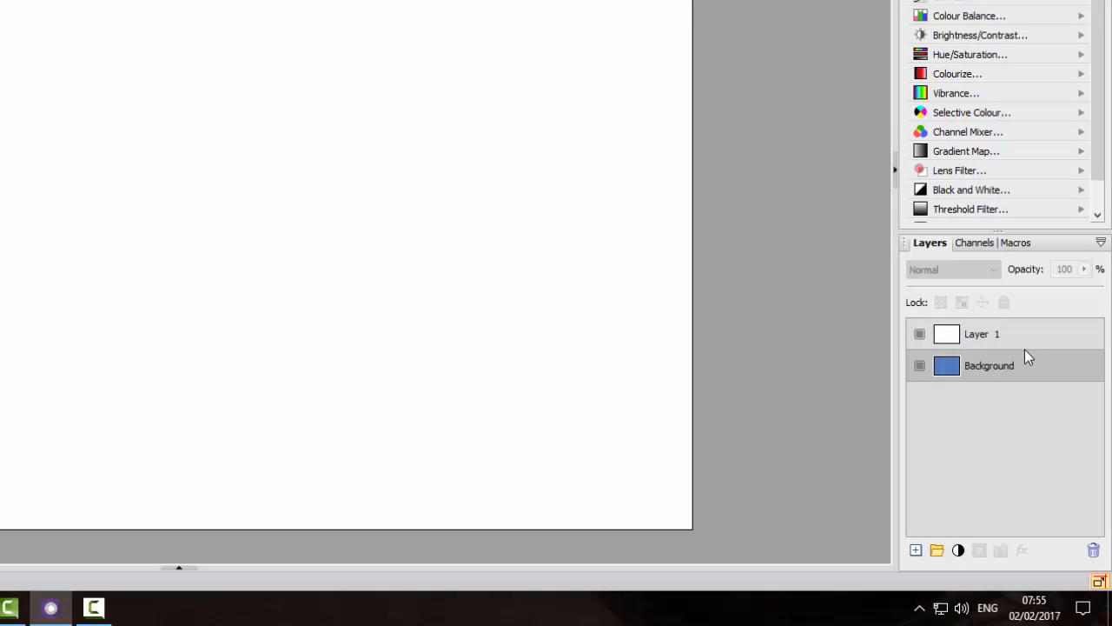
{"action": "right_click", "coordinate": [1025, 369]}
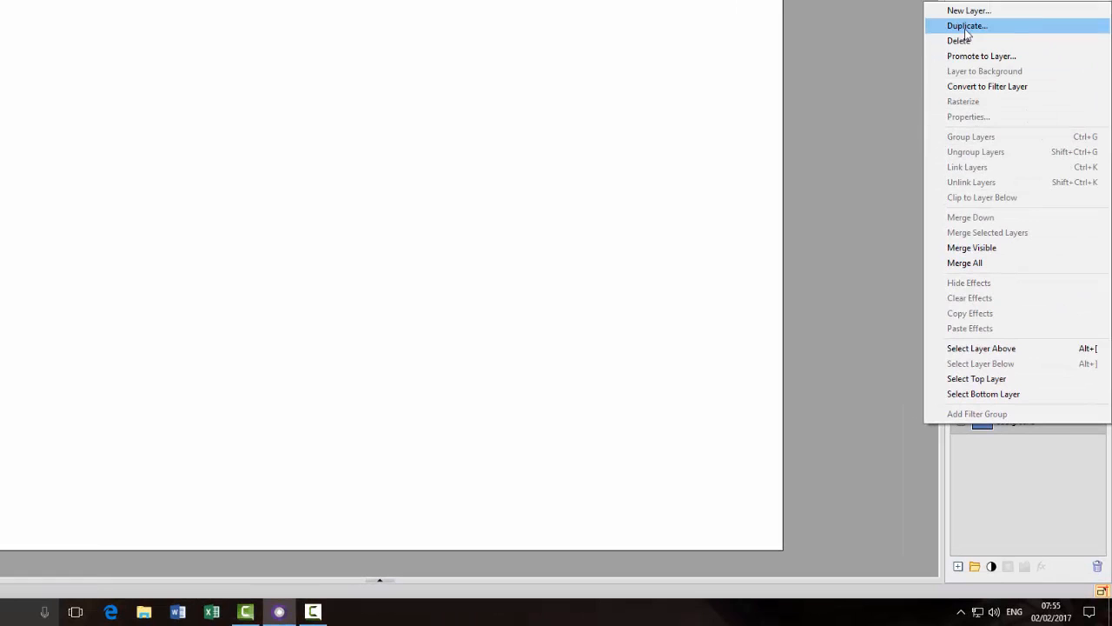
{"action": "left_click", "coordinate": [965, 29]}
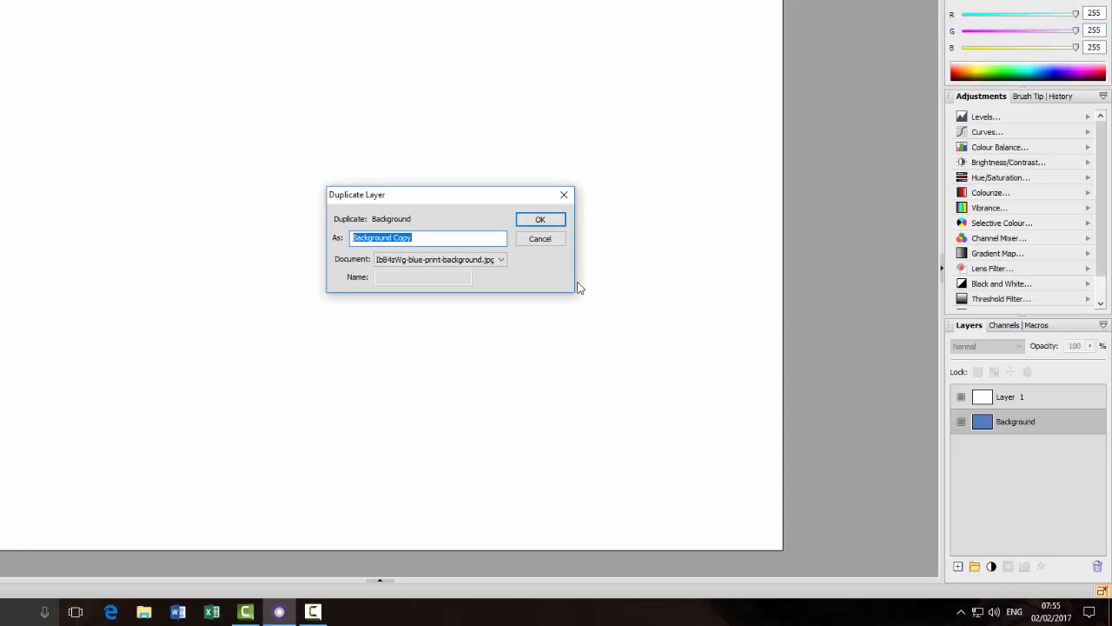
{"action": "left_click", "coordinate": [541, 218]}
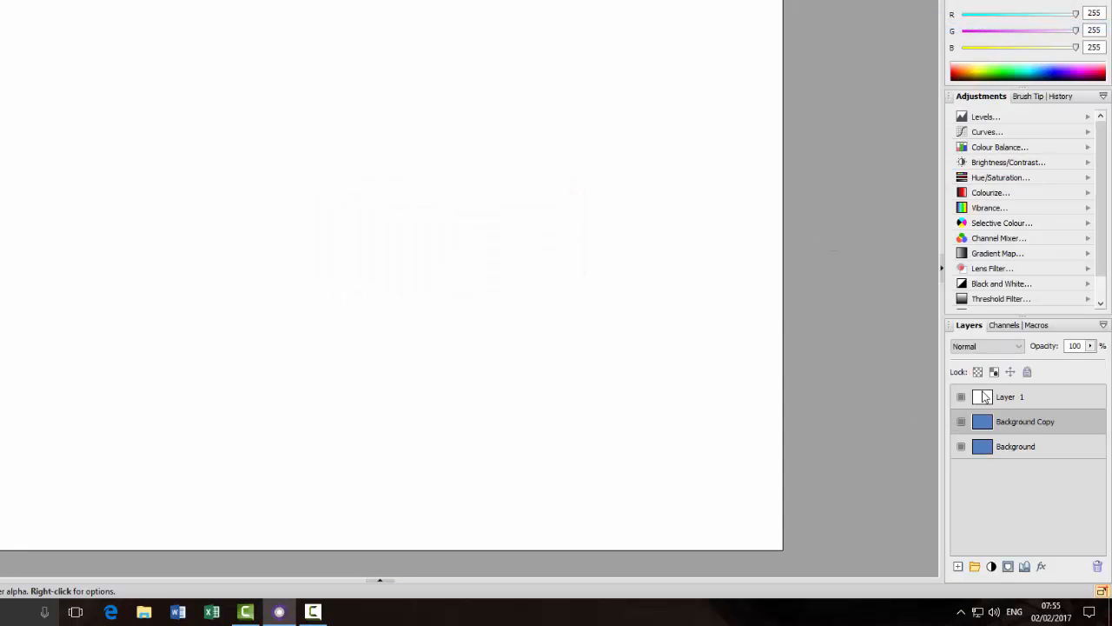
- Place the Background Copy layer above the white layer and hide the original Background layer
{"action": "left_click_drag", "start_coordinate": [1078, 422], "coordinate": [1080, 392]}
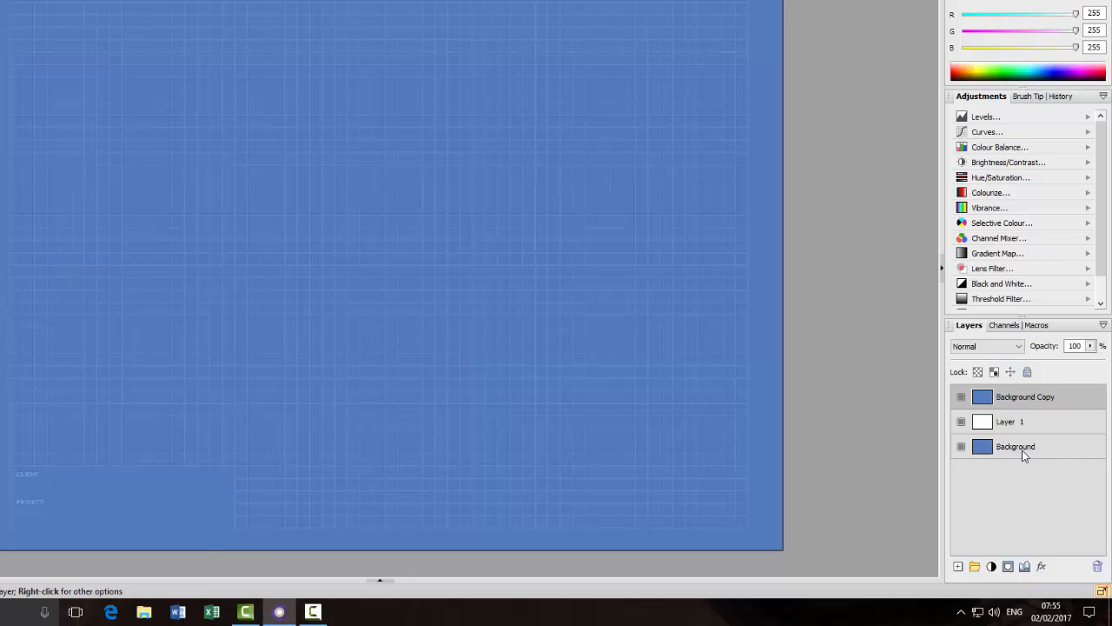
{"action": "left_click", "coordinate": [961, 447]}
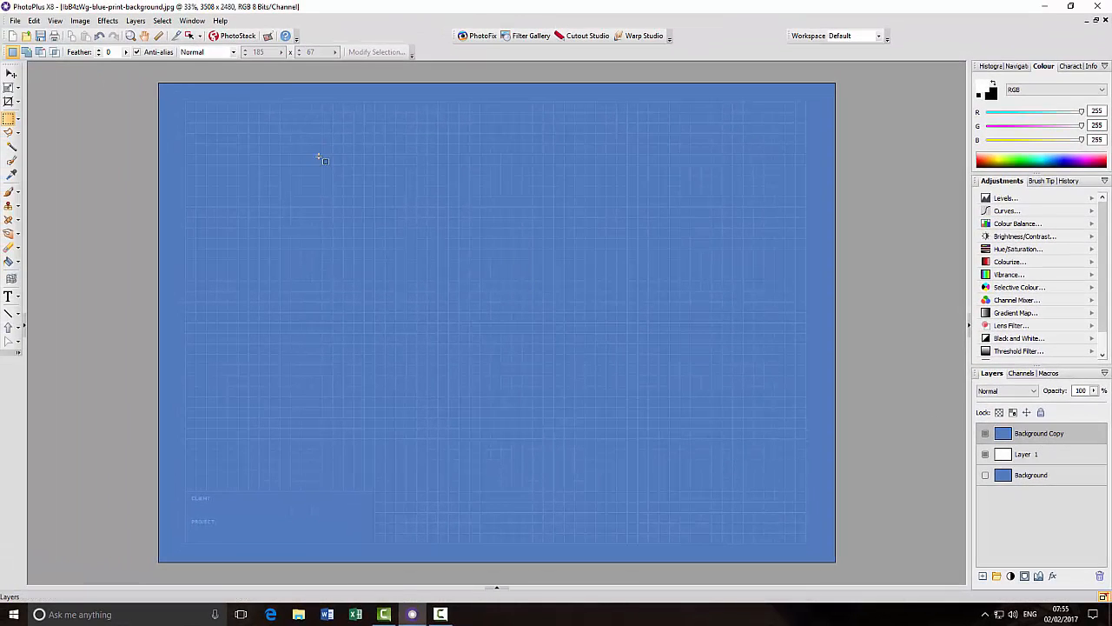
- Bring up the cut-out car image, select the entire layer and copy it
{"action": "left_click", "coordinate": [495, 591]}
{"action": "left_click", "coordinate": [113, 528]}
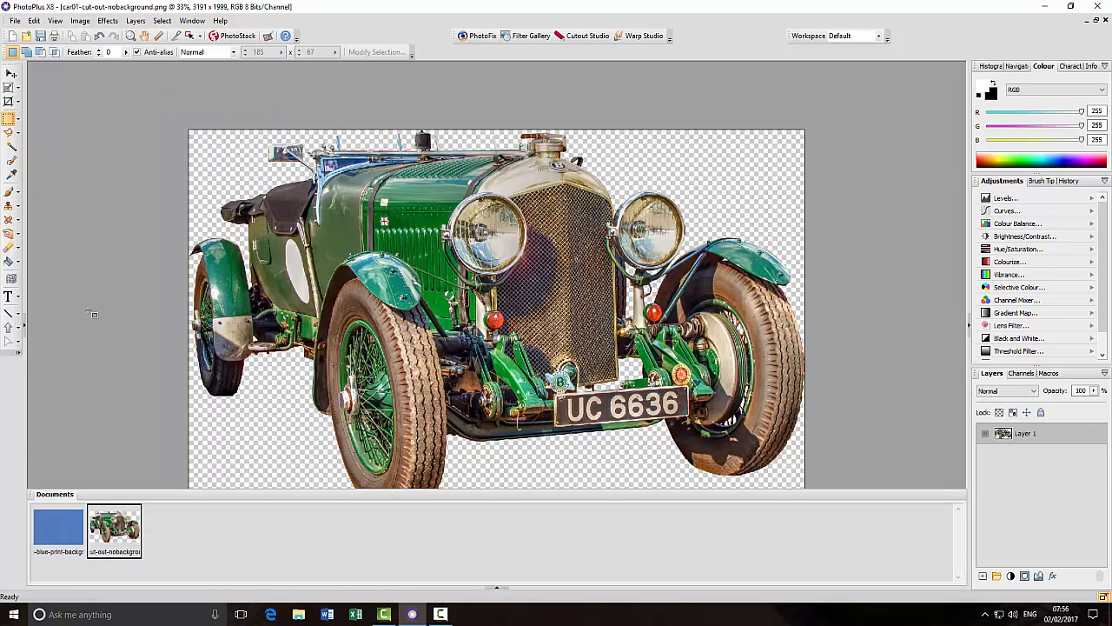
{"action": "left_click", "coordinate": [164, 22]}
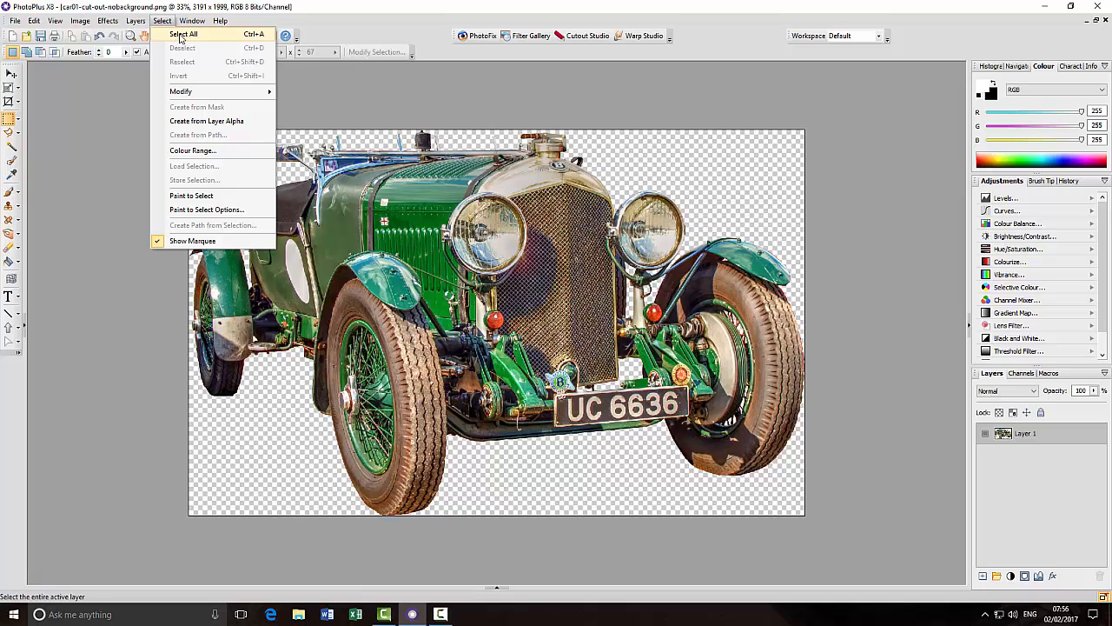
{"action": "left_click", "coordinate": [180, 36]}
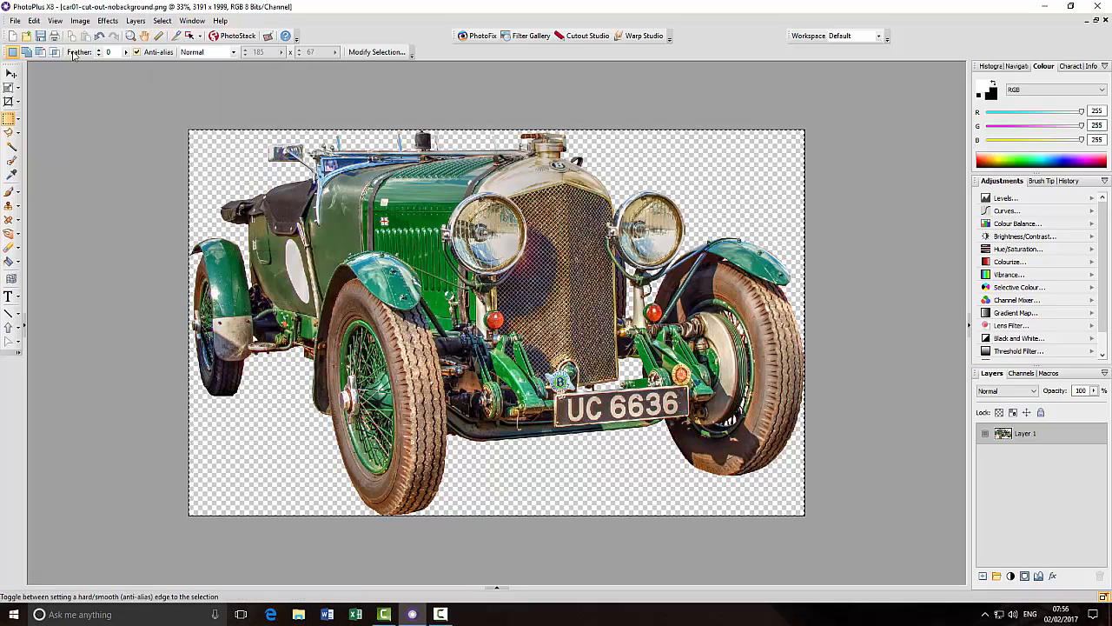
{"action": "left_click", "coordinate": [35, 22]}
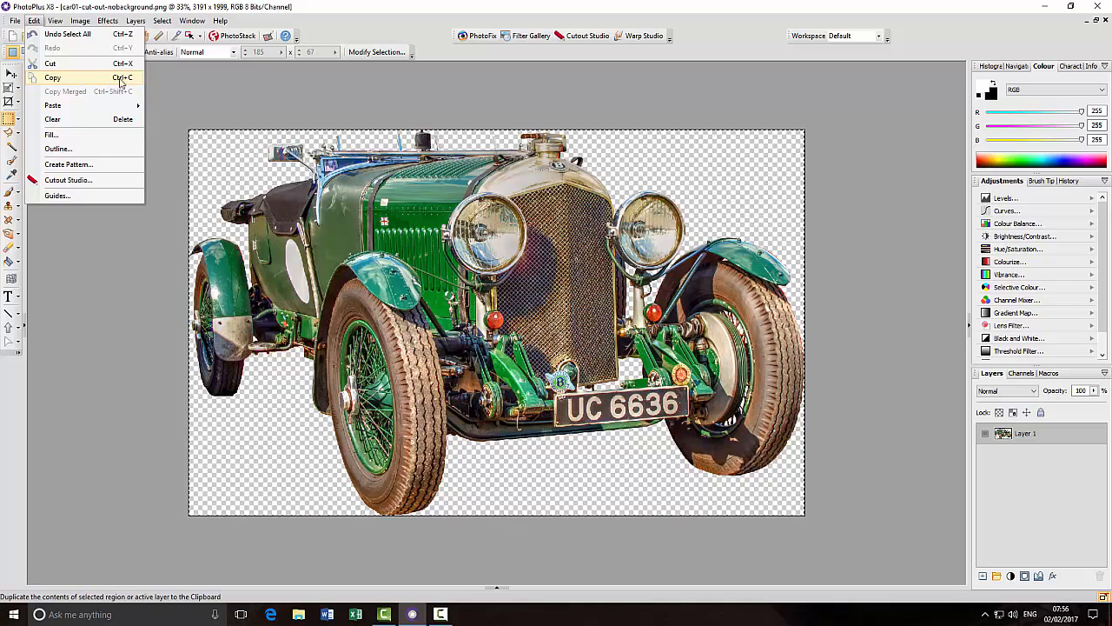
{"action": "left_click", "coordinate": [121, 83]}
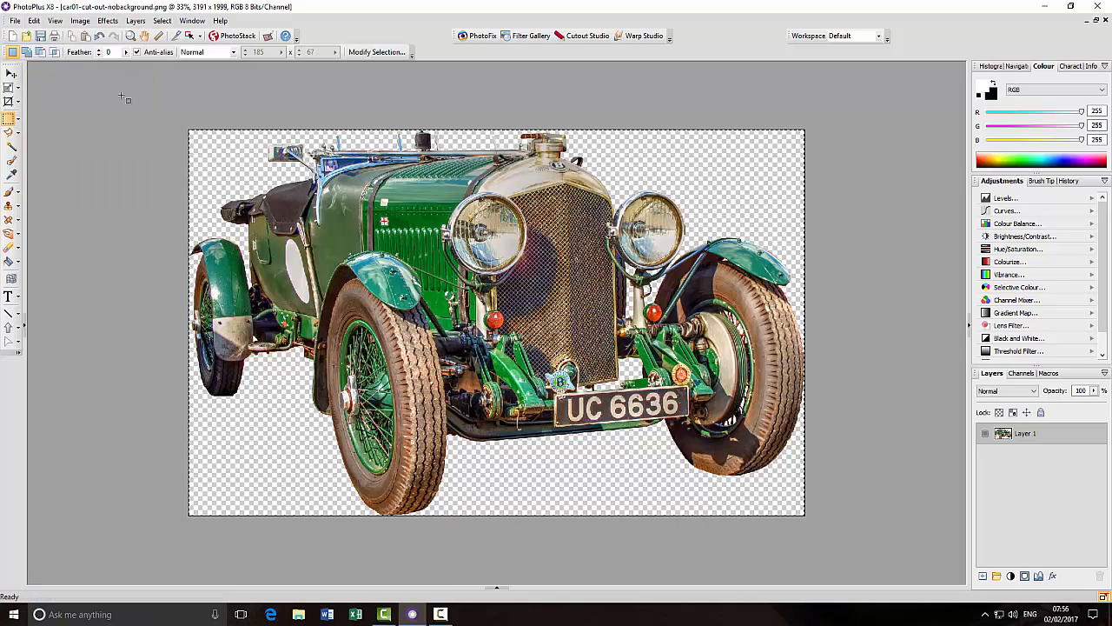
- Return to the blueprint background image and paste the copied car as a new layer
{"action": "left_click", "coordinate": [498, 589]}
{"action": "left_click", "coordinate": [60, 522]}
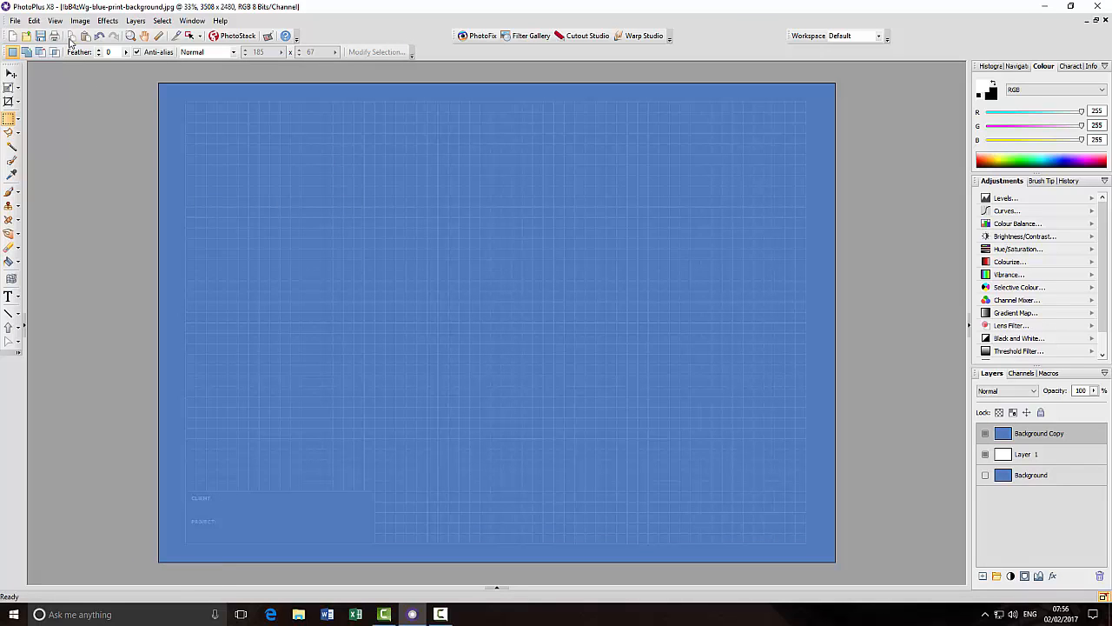
{"action": "left_click", "coordinate": [34, 21]}
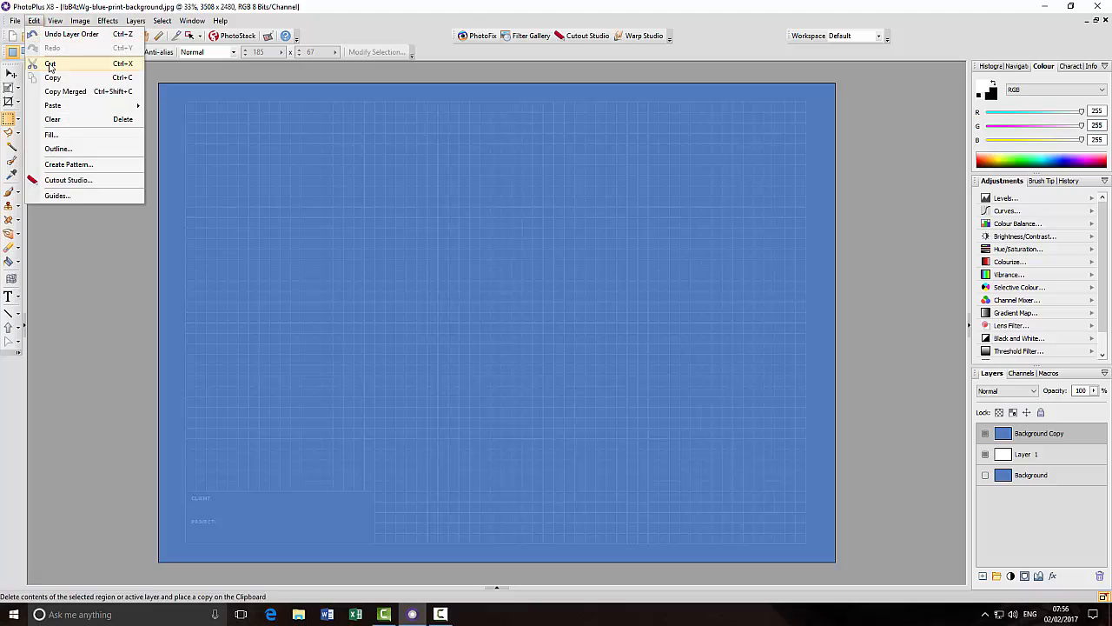
{"action": "mouse_move", "coordinate": [110, 111]}
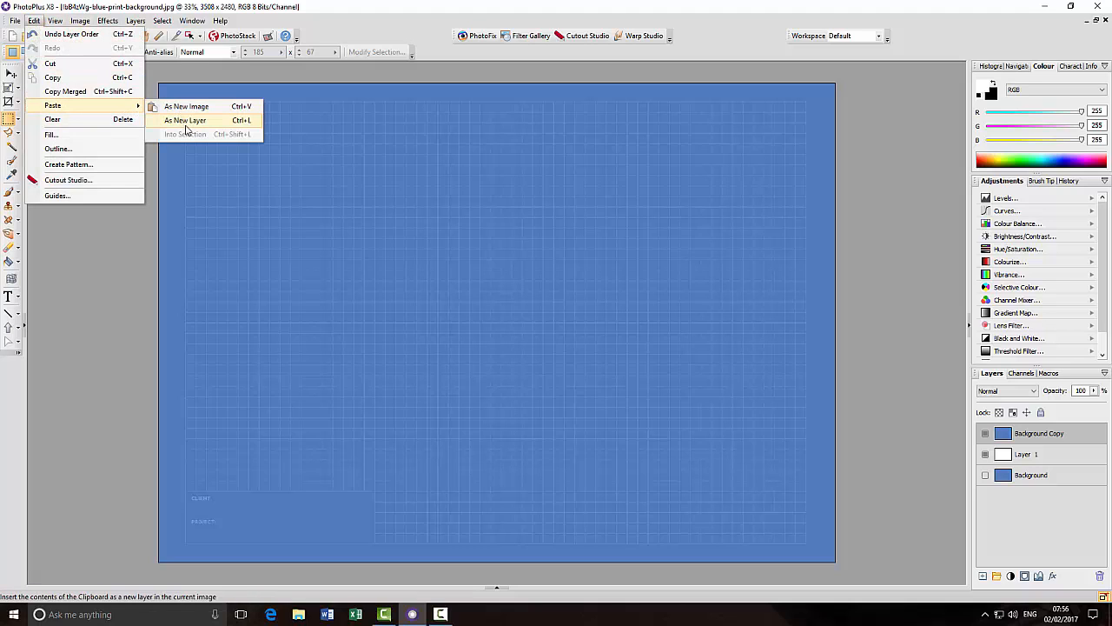
{"action": "left_click", "coordinate": [242, 121]}
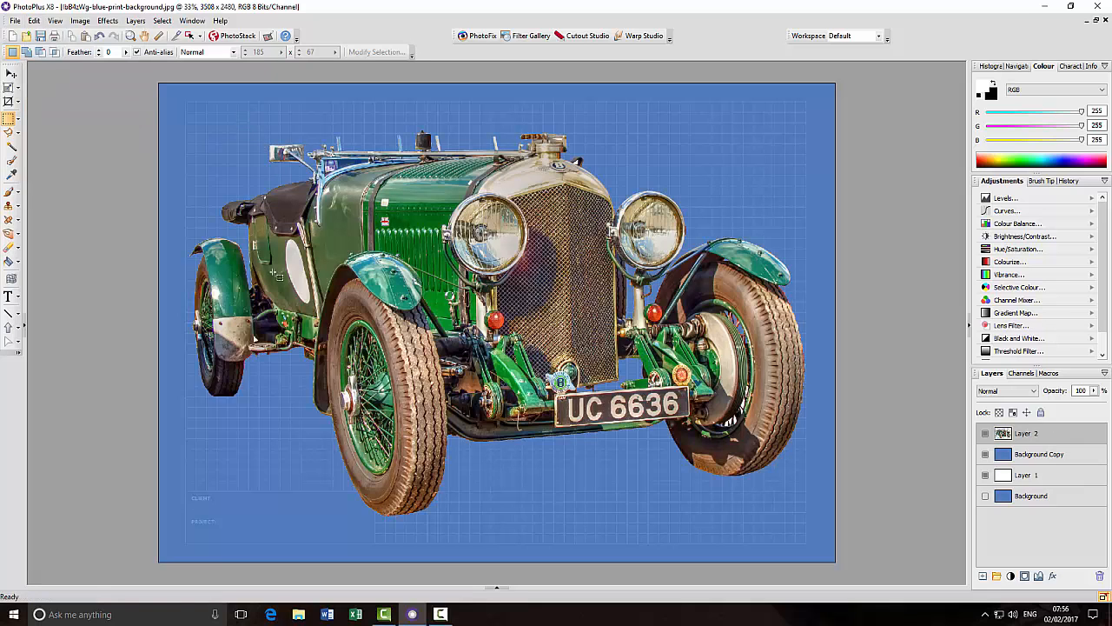
- Reposition the pasted car so it sits centred on the blueprint grid
{"action": "left_click", "coordinate": [10, 76]}
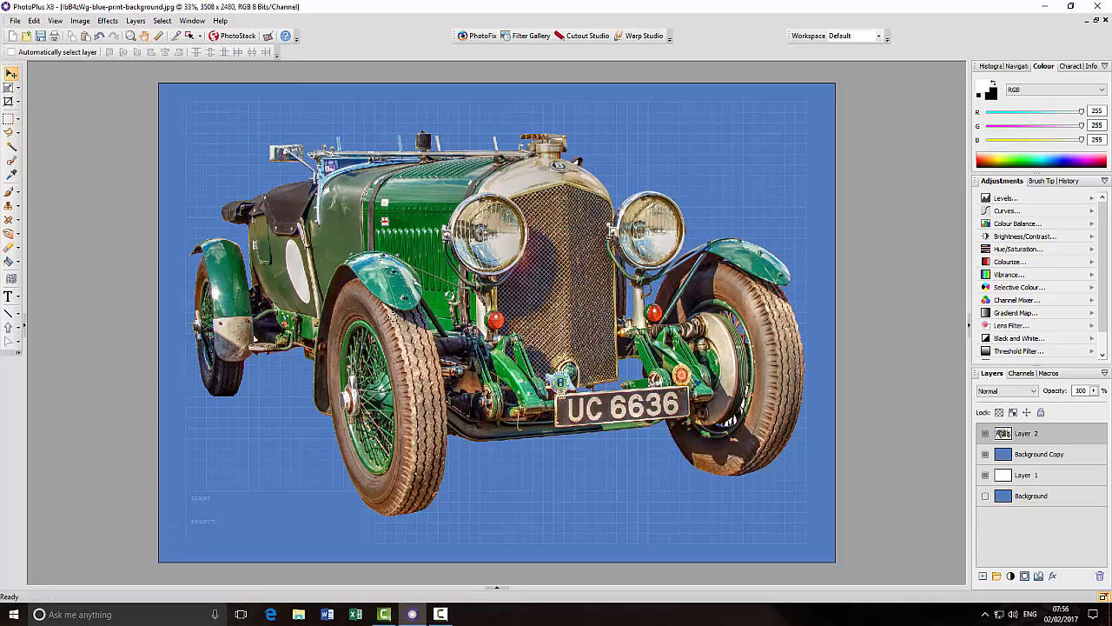
{"action": "left_click_drag", "start_coordinate": [459, 345], "coordinate": [466, 336]}
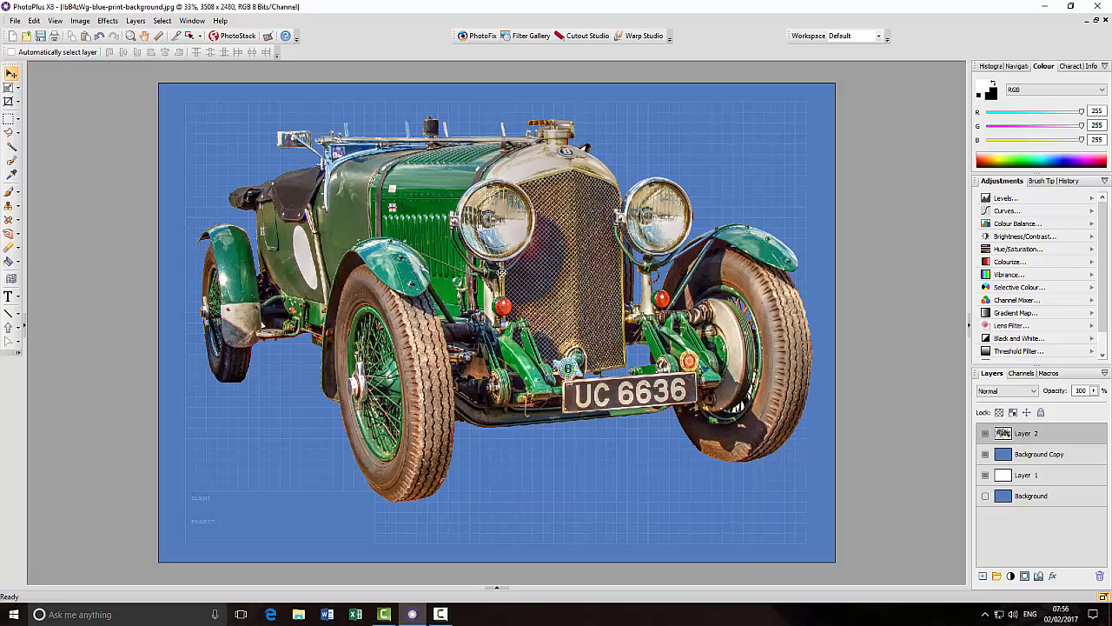
{"action": "left_click_drag", "start_coordinate": [501, 272], "coordinate": [498, 285]}
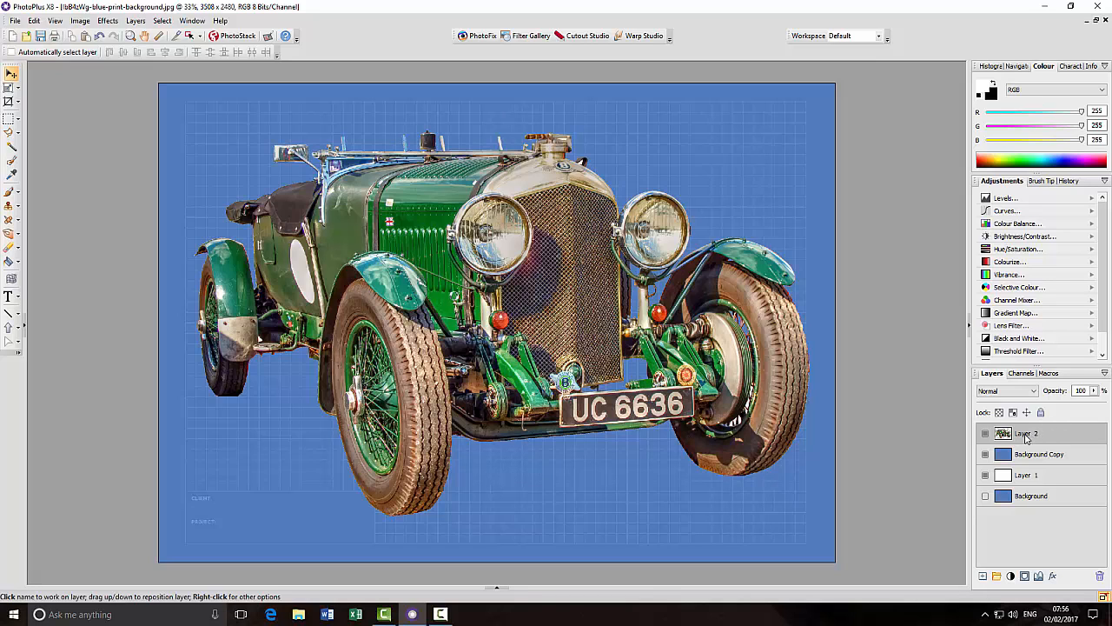
- Duplicate the car layer as Layer 2 Copy
{"action": "right_click", "coordinate": [1051, 437]}
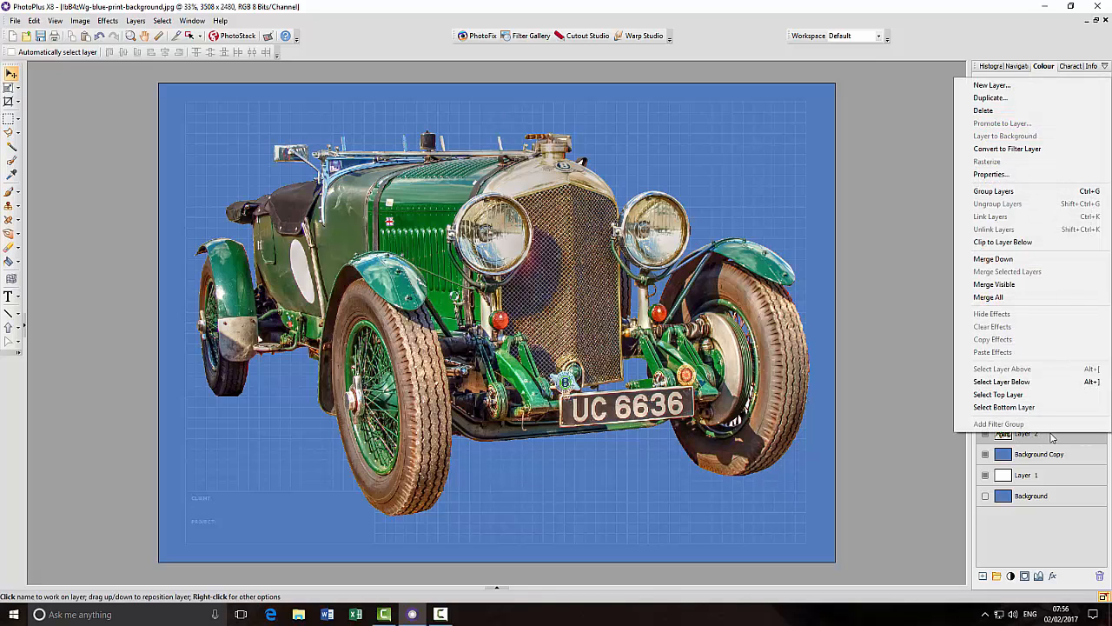
{"action": "left_click", "coordinate": [990, 97]}
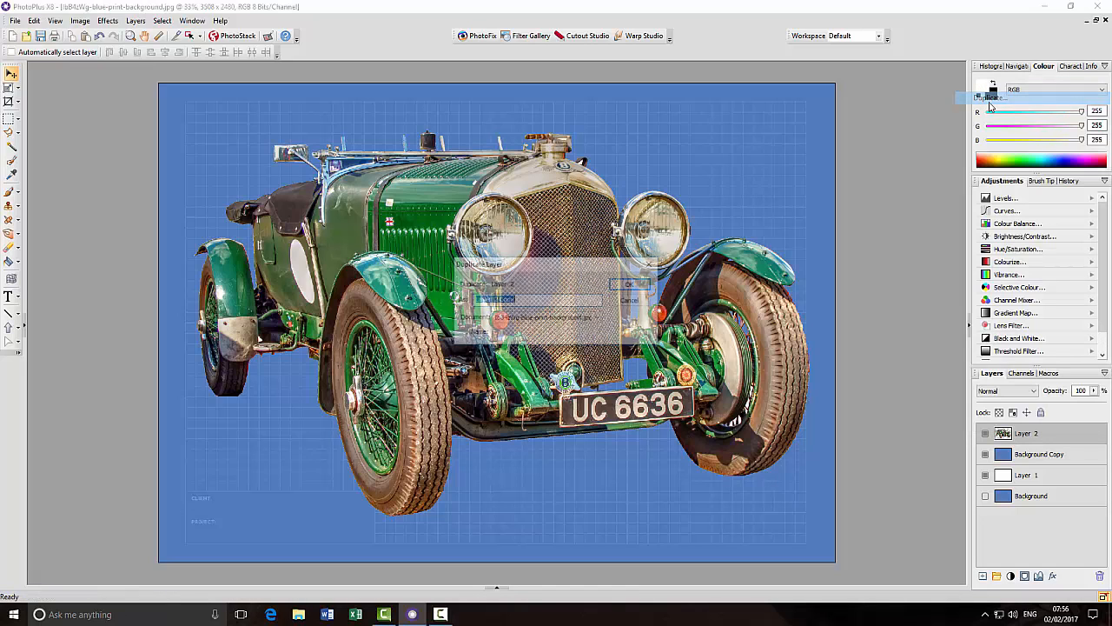
{"action": "left_click", "coordinate": [639, 285]}
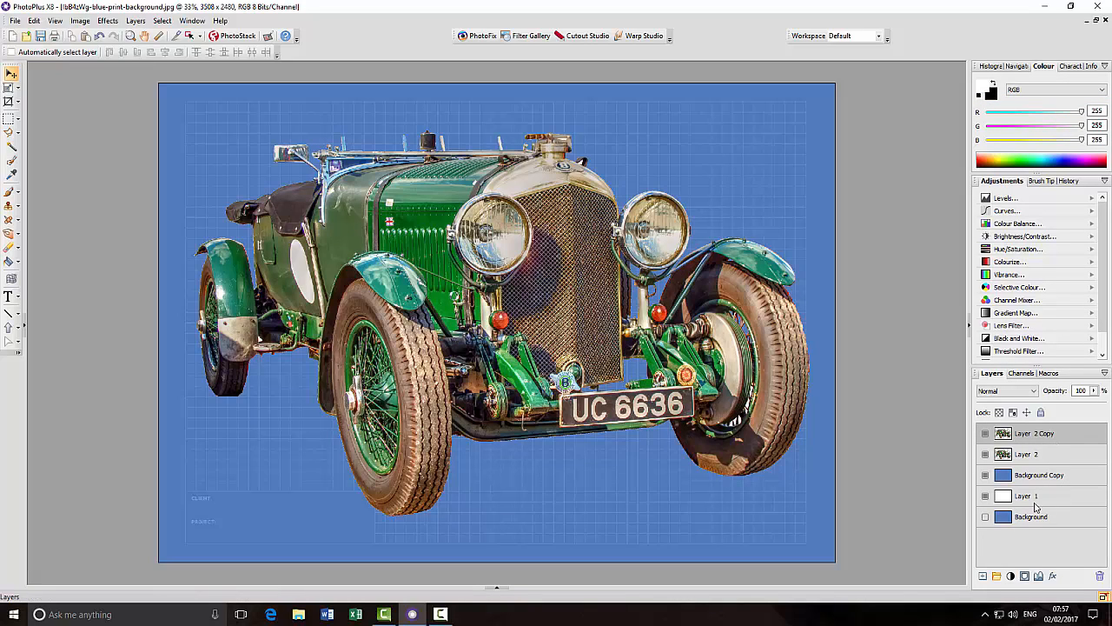
{"action": "left_click", "coordinate": [985, 516]}
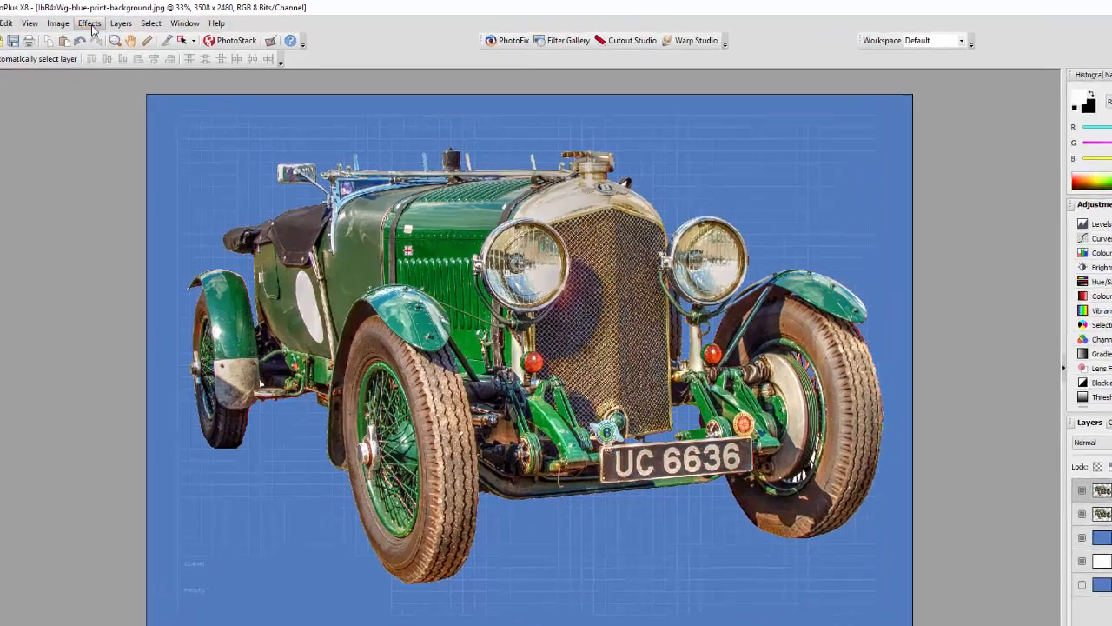
- Apply a Diffuse Glow to the duplicated car layer with blur 23, intensity 36, opacity 100 and threshold 45
{"action": "left_click", "coordinate": [108, 21]}
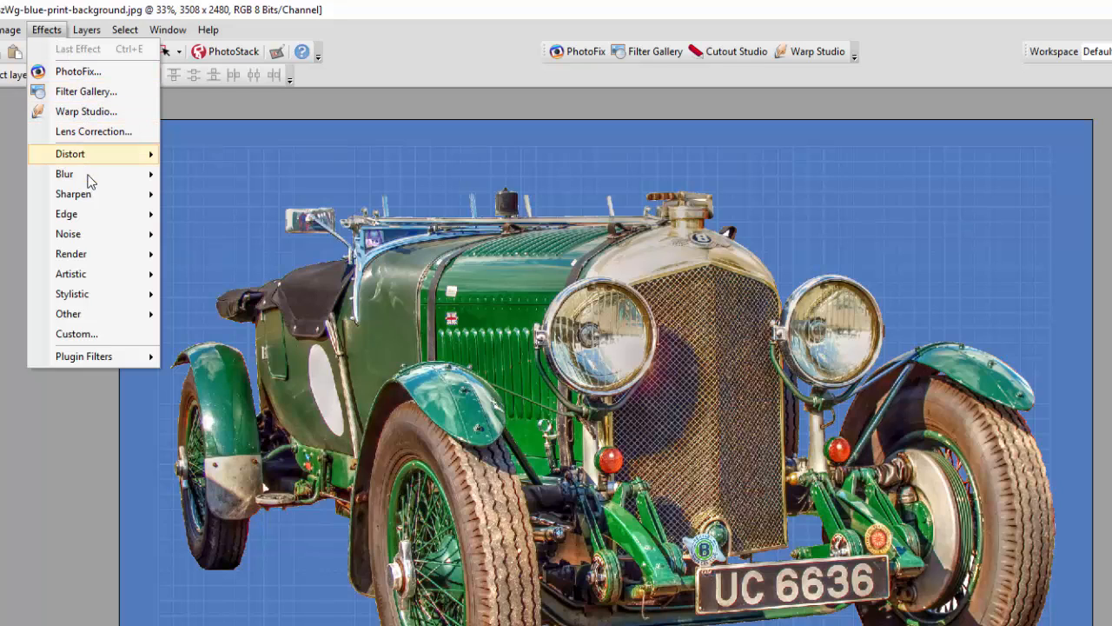
{"action": "mouse_move", "coordinate": [90, 183]}
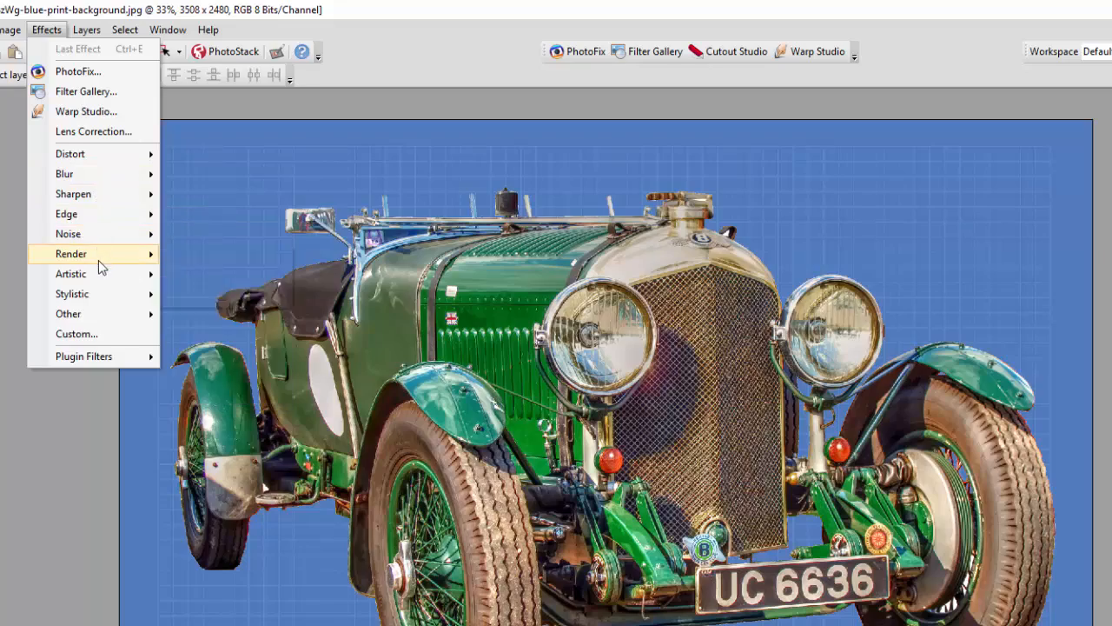
{"action": "mouse_move", "coordinate": [99, 261]}
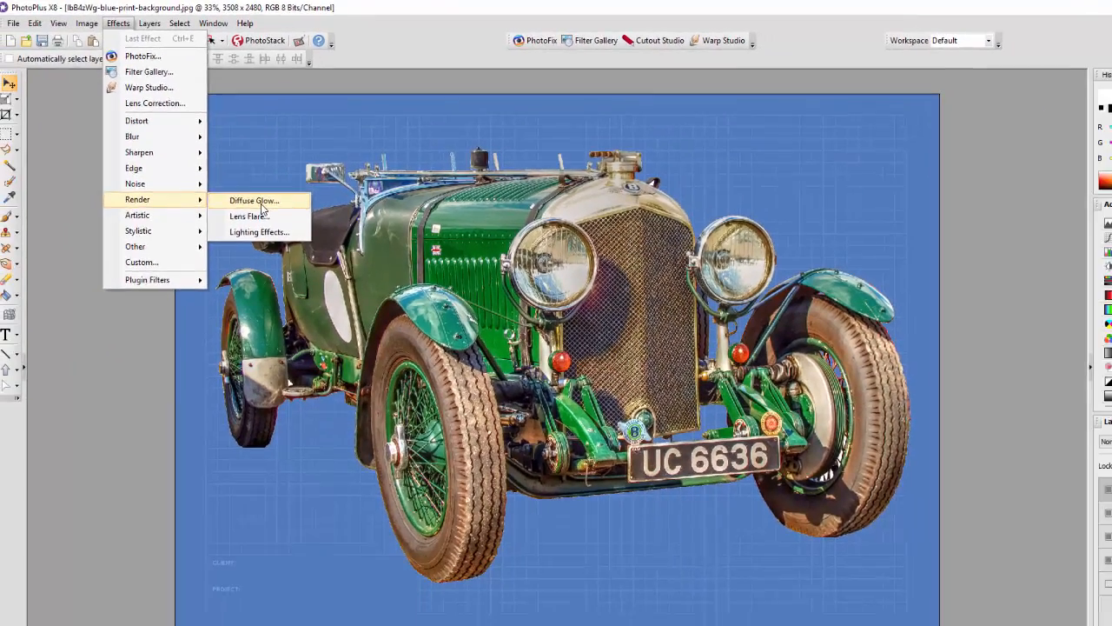
{"action": "left_click", "coordinate": [224, 257]}
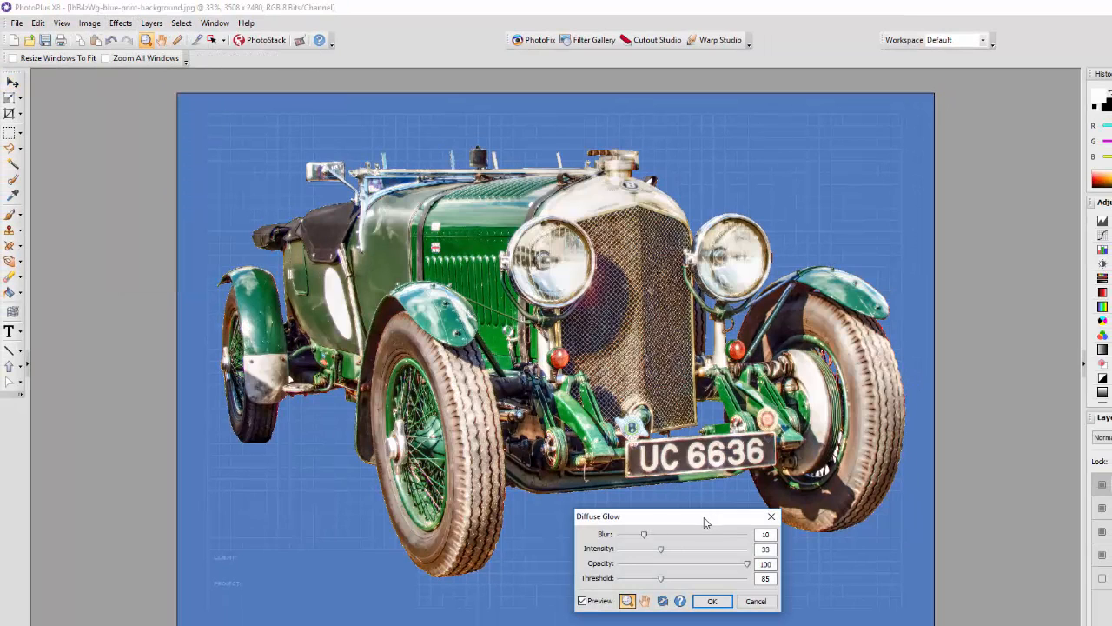
{"action": "left_click_drag", "start_coordinate": [705, 522], "coordinate": [790, 511]}
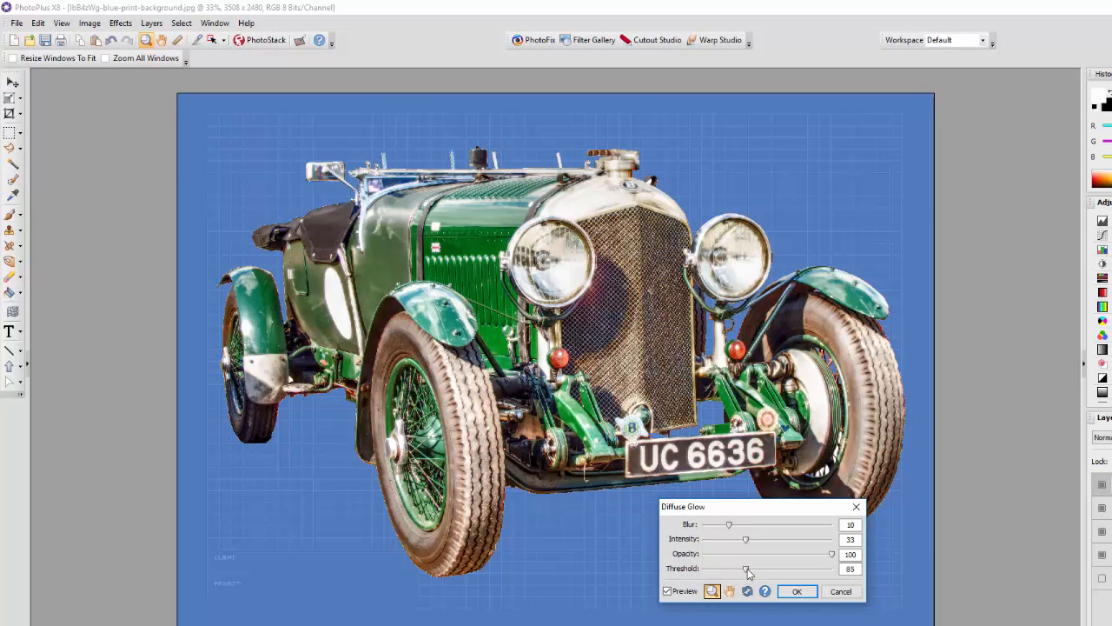
{"action": "left_click_drag", "start_coordinate": [748, 571], "coordinate": [722, 576]}
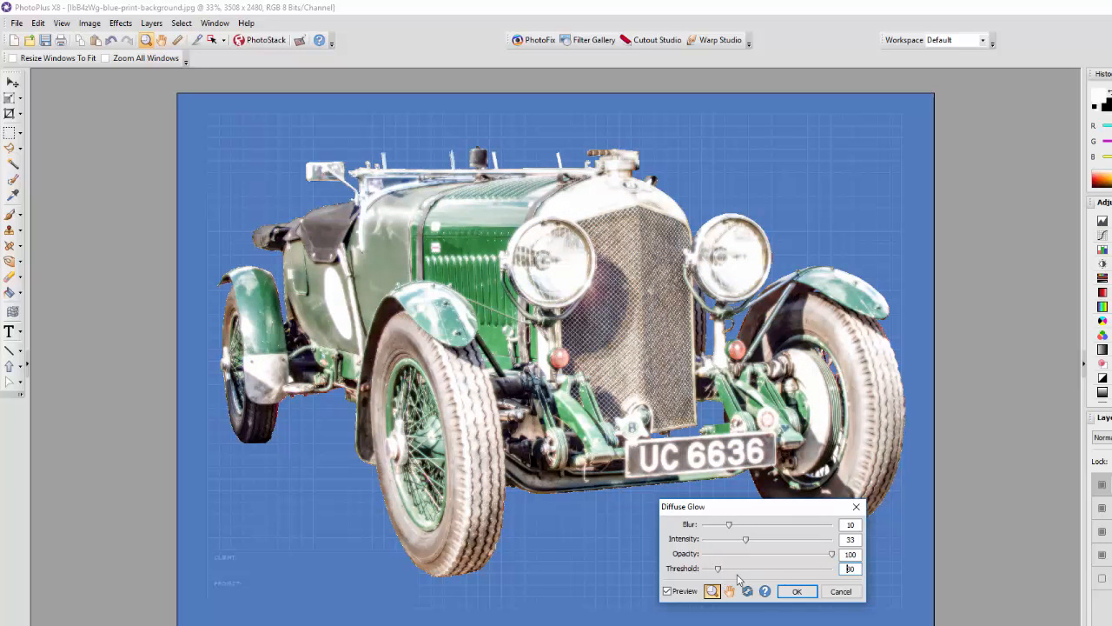
{"action": "mouse_move", "coordinate": [747, 544]}
{"action": "left_mouse_down"}
{"action": "mouse_move", "coordinate": [768, 544]}
{"action": "mouse_move", "coordinate": [721, 527]}
{"action": "mouse_move", "coordinate": [750, 532]}
{"action": "mouse_move", "coordinate": [732, 531]}
{"action": "mouse_move", "coordinate": [750, 545]}
{"action": "left_mouse_up"}
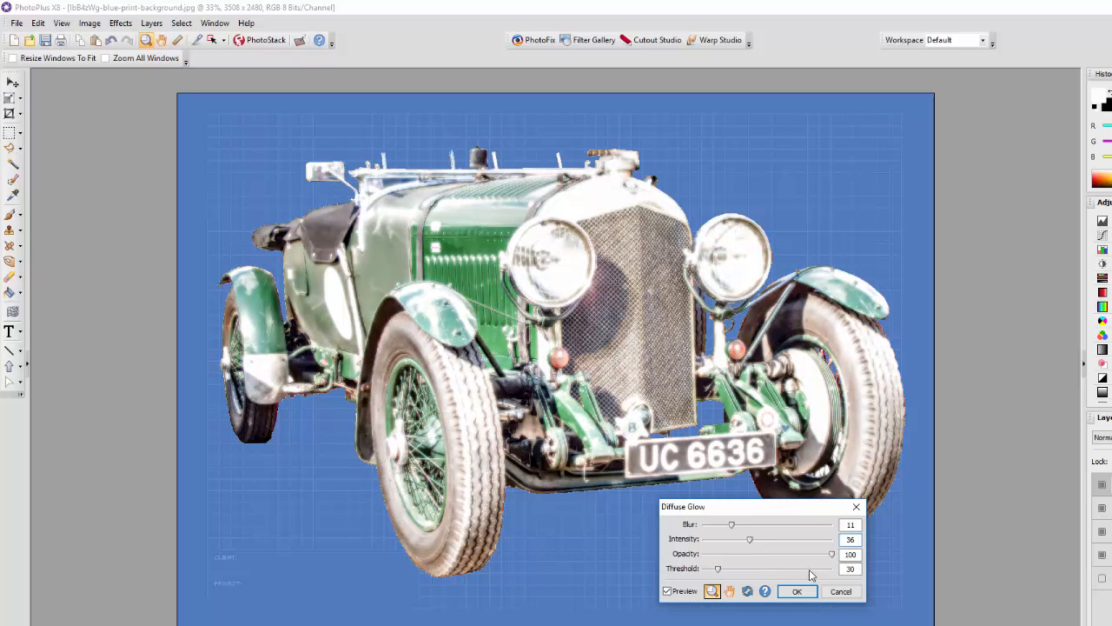
{"action": "mouse_move", "coordinate": [832, 559]}
{"action": "left_mouse_down"}
{"action": "mouse_move", "coordinate": [780, 561]}
{"action": "mouse_move", "coordinate": [839, 564]}
{"action": "left_mouse_up"}
{"action": "left_click_drag", "start_coordinate": [720, 574], "coordinate": [727, 574]}
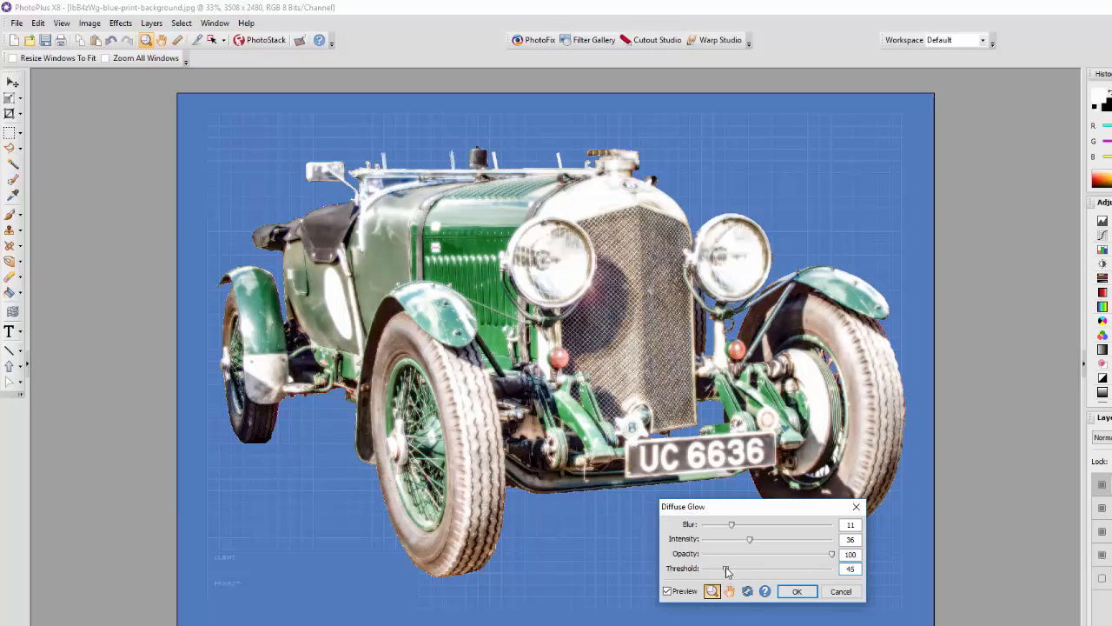
{"action": "left_click_drag", "start_coordinate": [735, 532], "coordinate": [764, 532]}
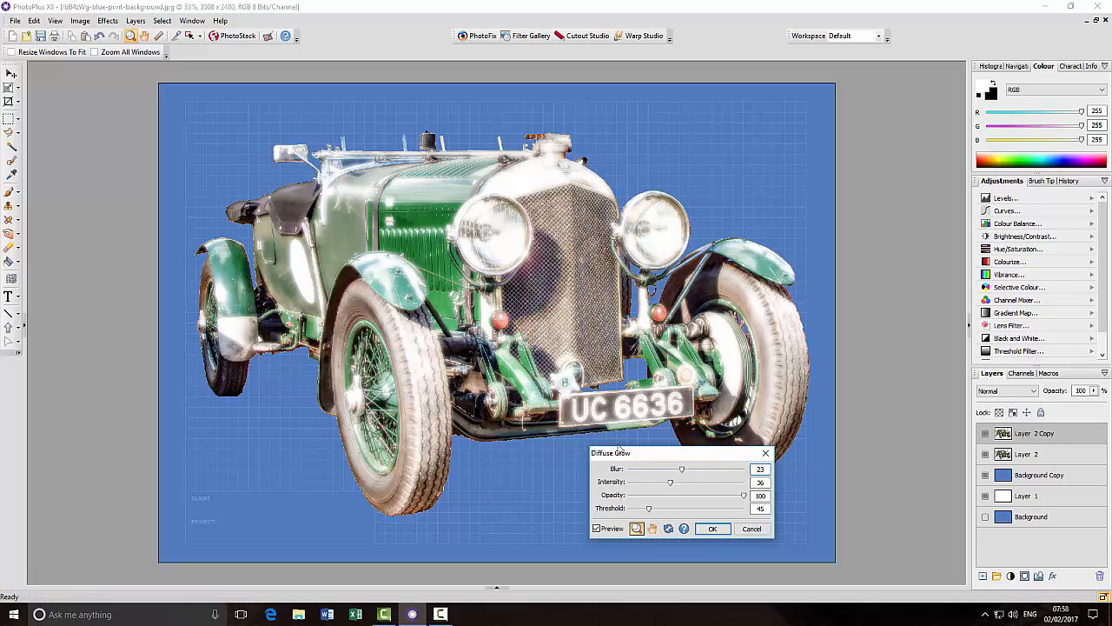
{"action": "left_click", "coordinate": [713, 528]}
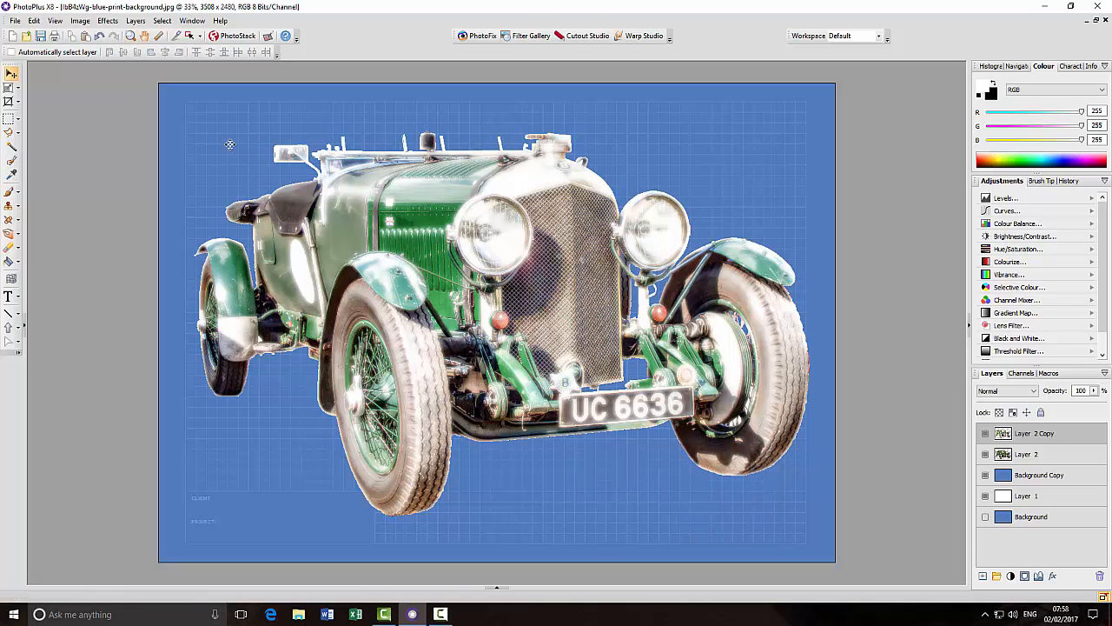
- Apply the Glowing Edges effect to the duplicated car layer with brightness 18 and smoothness 9
{"action": "left_click", "coordinate": [111, 25]}
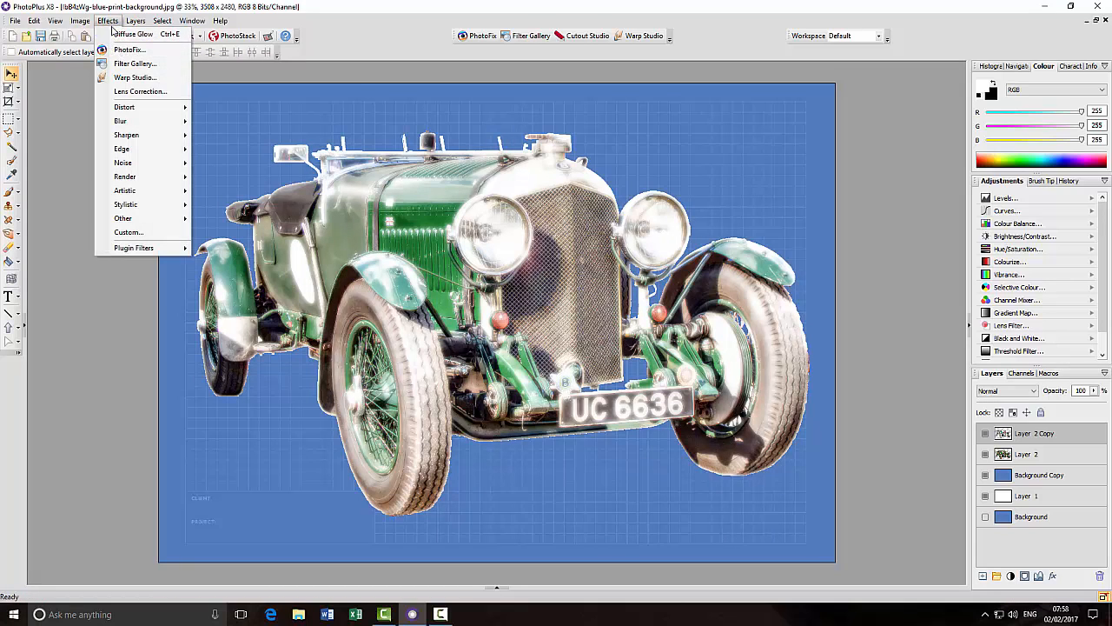
{"action": "mouse_move", "coordinate": [159, 151]}
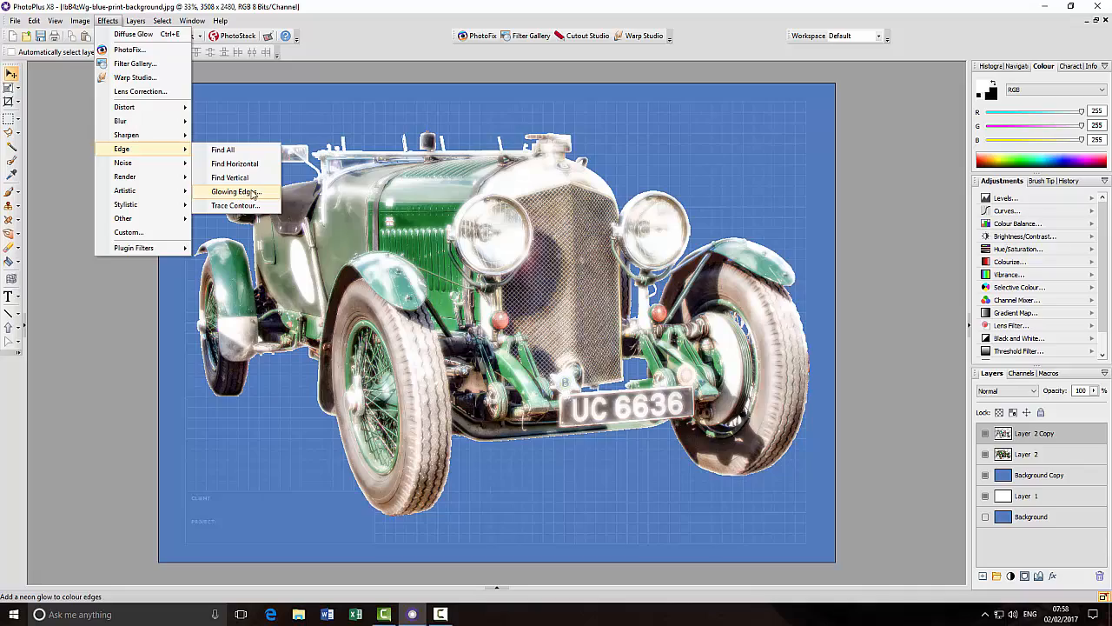
{"action": "left_click", "coordinate": [235, 191]}
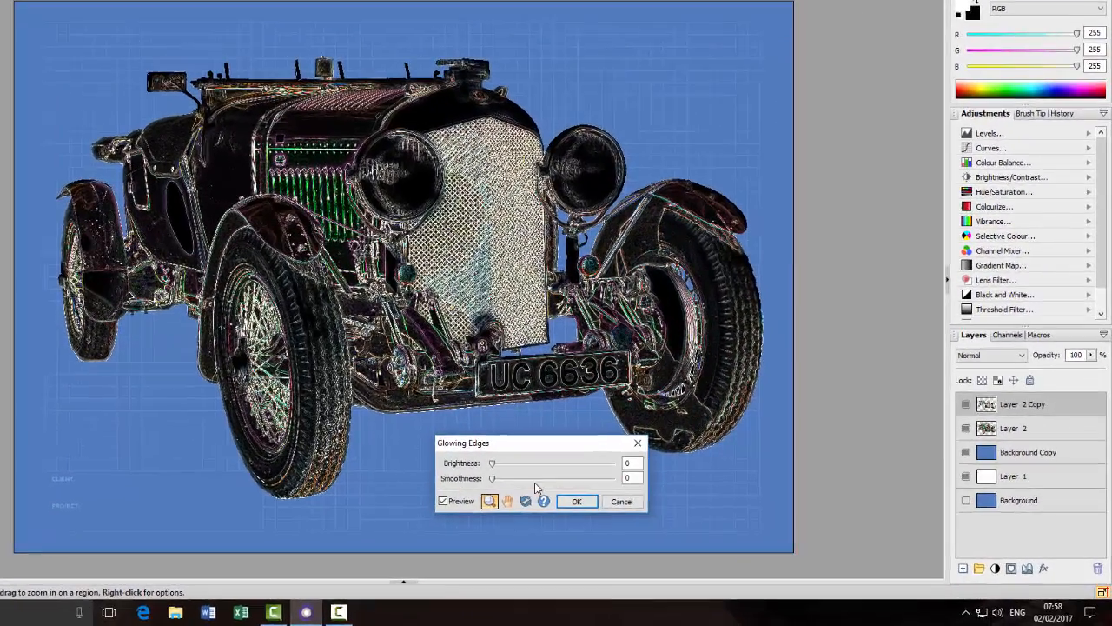
{"action": "left_click_drag", "start_coordinate": [497, 466], "coordinate": [557, 463]}
{"action": "left_click_drag", "start_coordinate": [493, 481], "coordinate": [551, 484]}
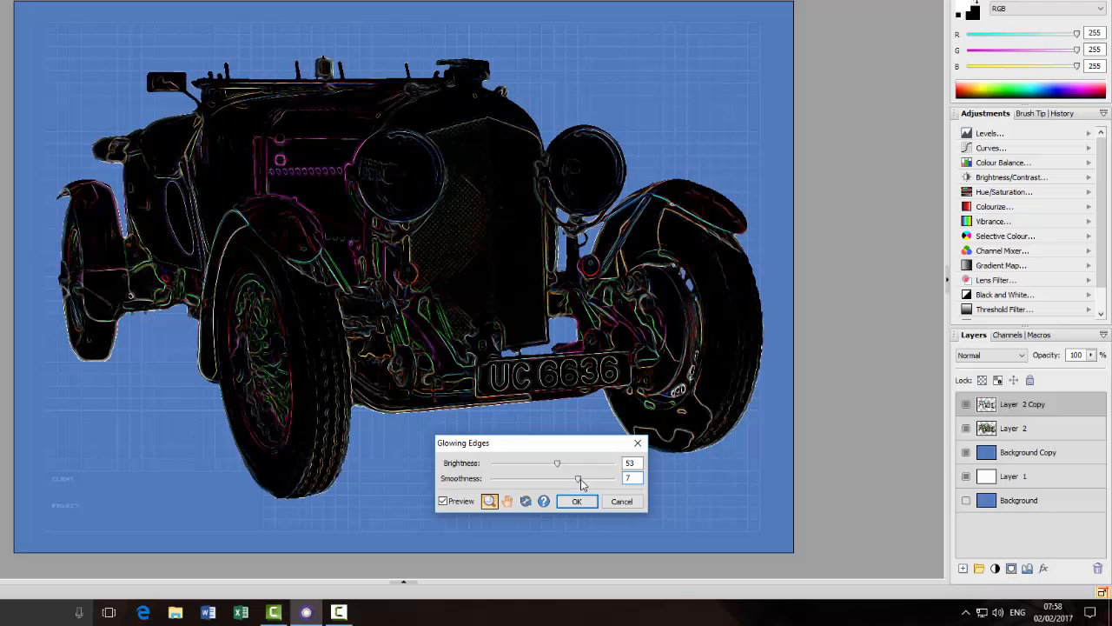
{"action": "left_click_drag", "start_coordinate": [581, 484], "coordinate": [513, 471]}
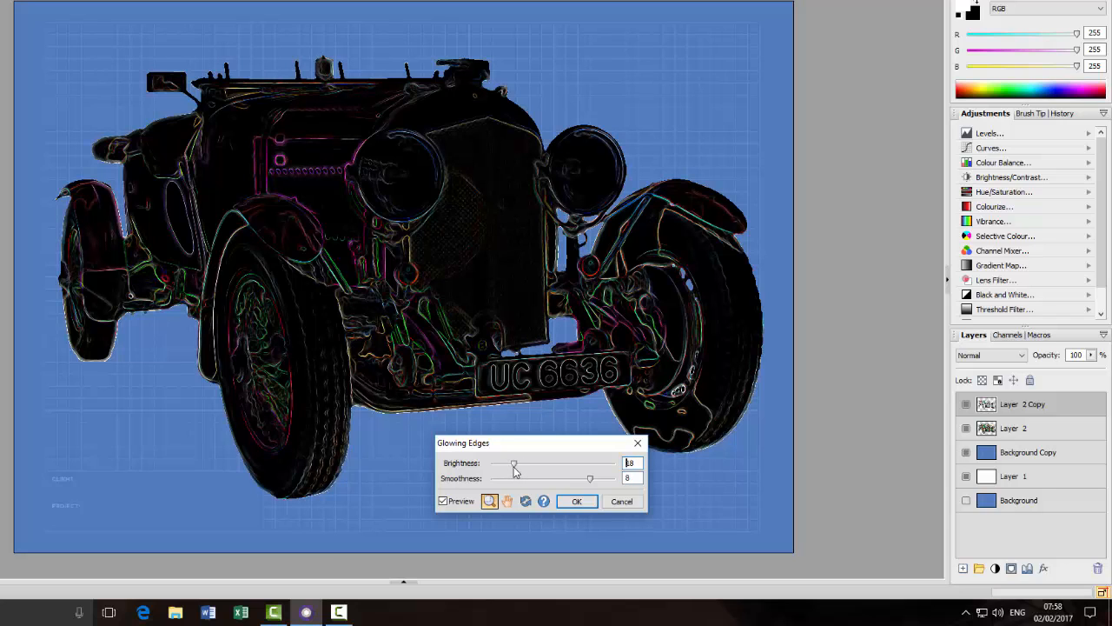
{"action": "left_click_drag", "start_coordinate": [591, 478], "coordinate": [601, 483]}
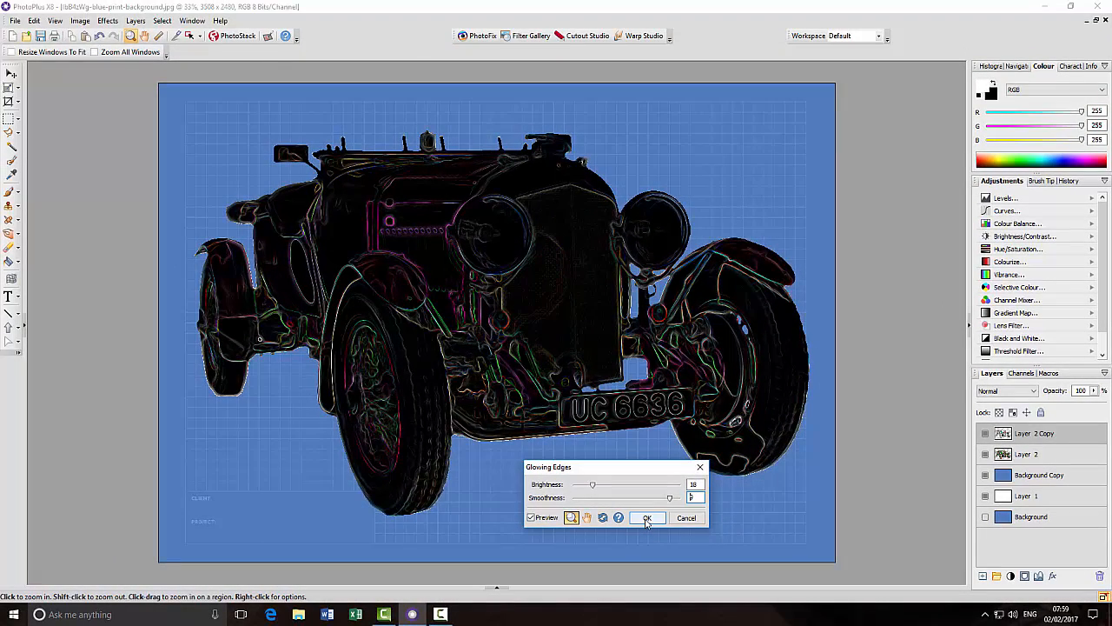
{"action": "left_click", "coordinate": [647, 518]}
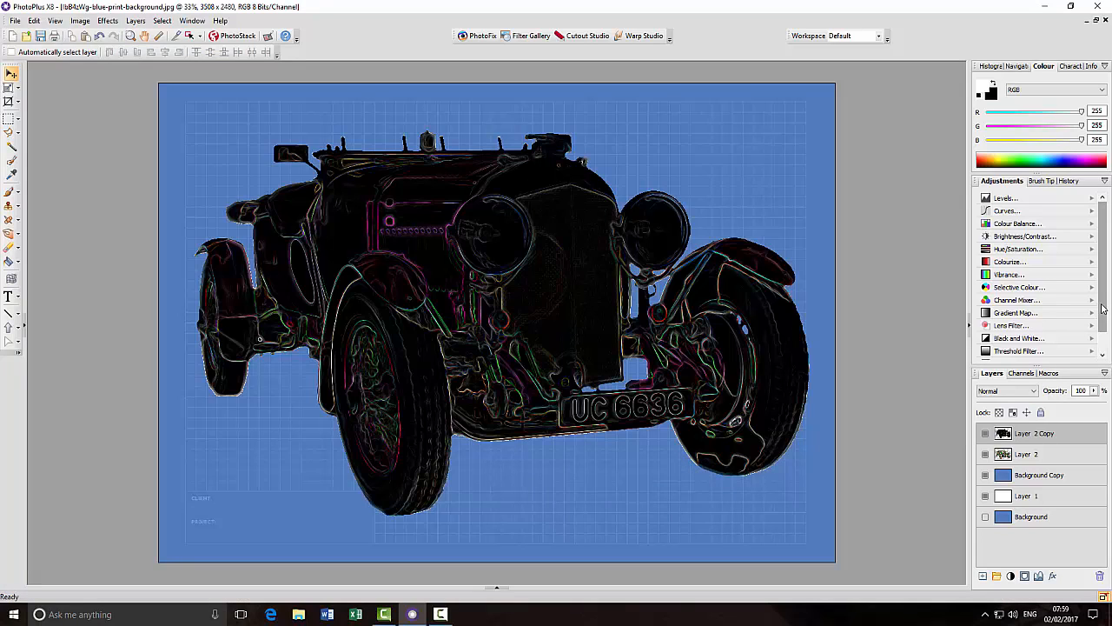
- Add an Invert adjustment layer above the glowing-edges car layer
{"action": "scroll", "coordinate": [1104, 306], "scroll_direction": "down", "scroll_amount": 1}
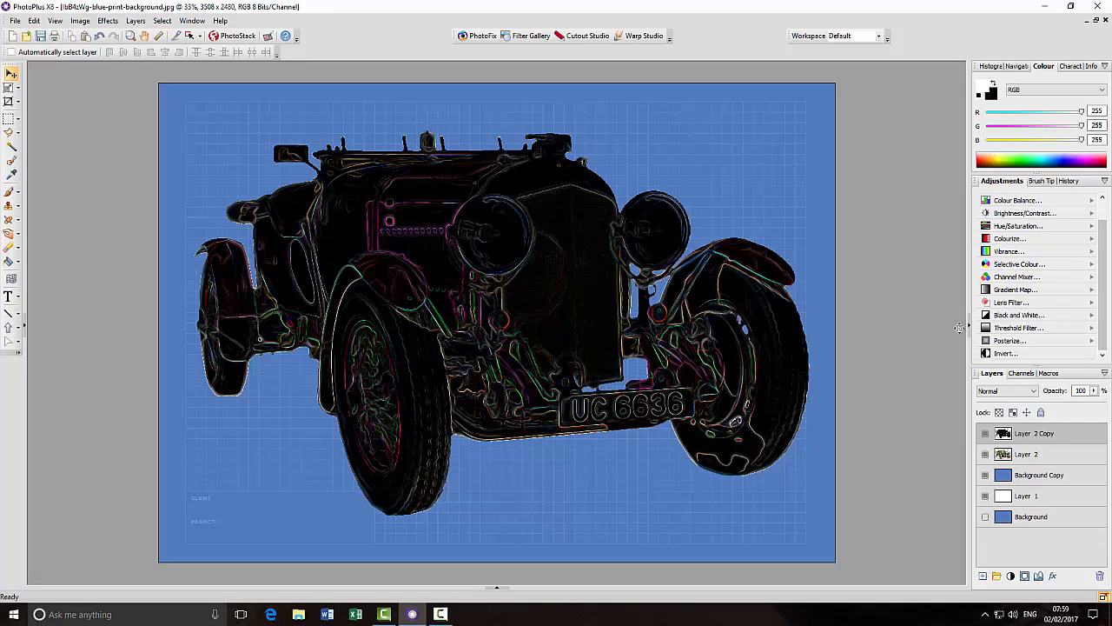
{"action": "left_click", "coordinate": [1004, 354]}
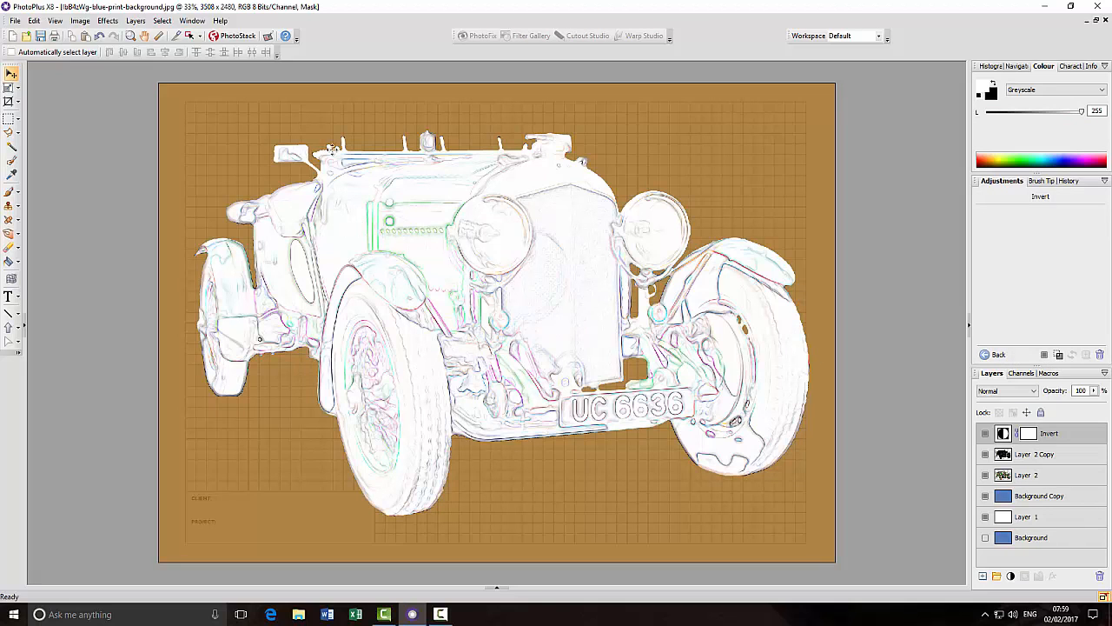
- Merge the Invert adjustment into Layer 2 Copy, and desaturate that layer with a merged-down Hue/Saturation adjustment at saturation -100
{"action": "right_click", "coordinate": [1064, 439]}
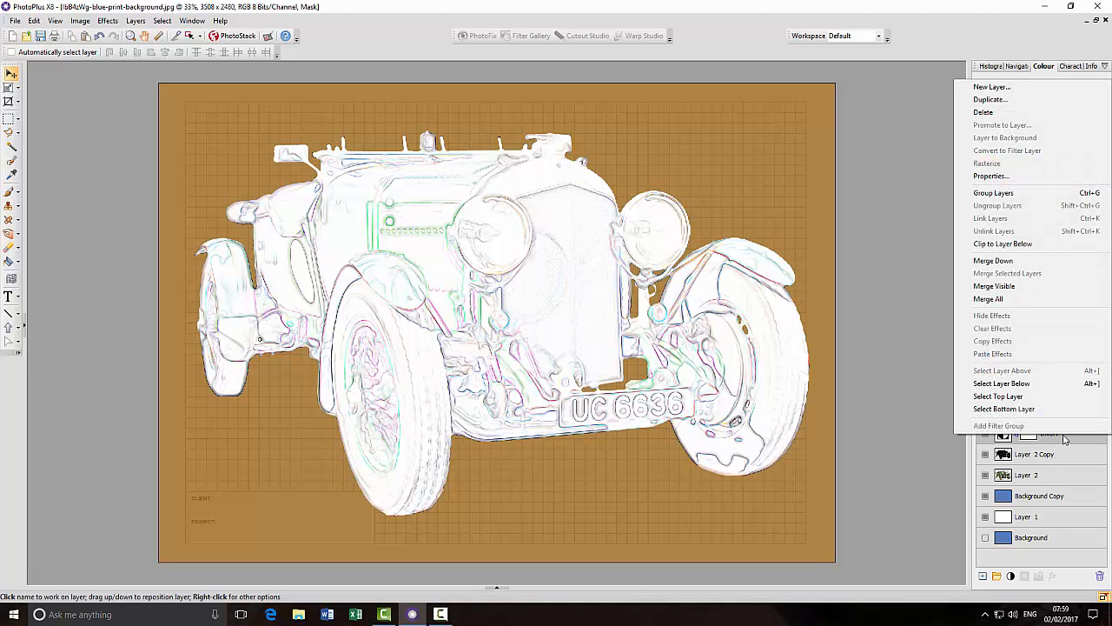
{"action": "left_click", "coordinate": [1005, 263]}
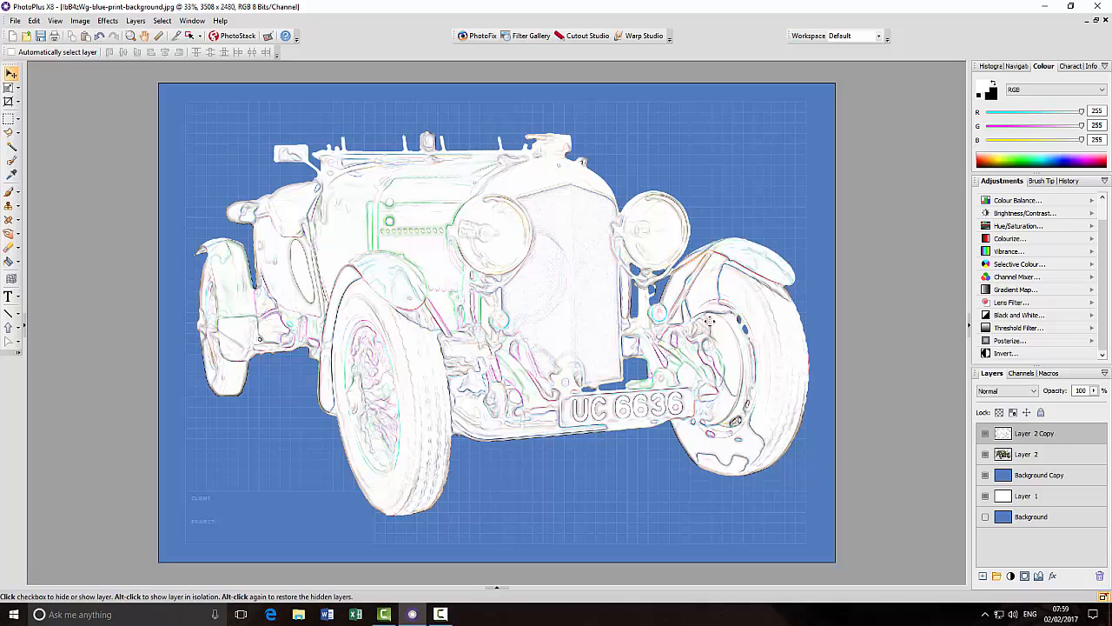
{"action": "left_click", "coordinate": [1023, 228]}
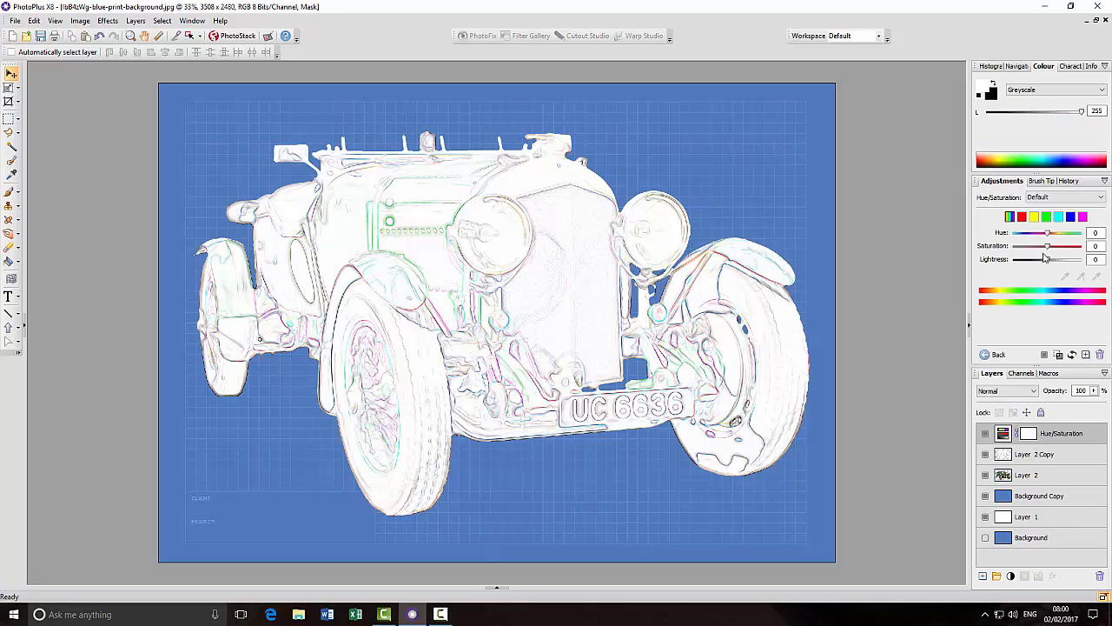
{"action": "left_click_drag", "start_coordinate": [1049, 247], "coordinate": [1009, 252]}
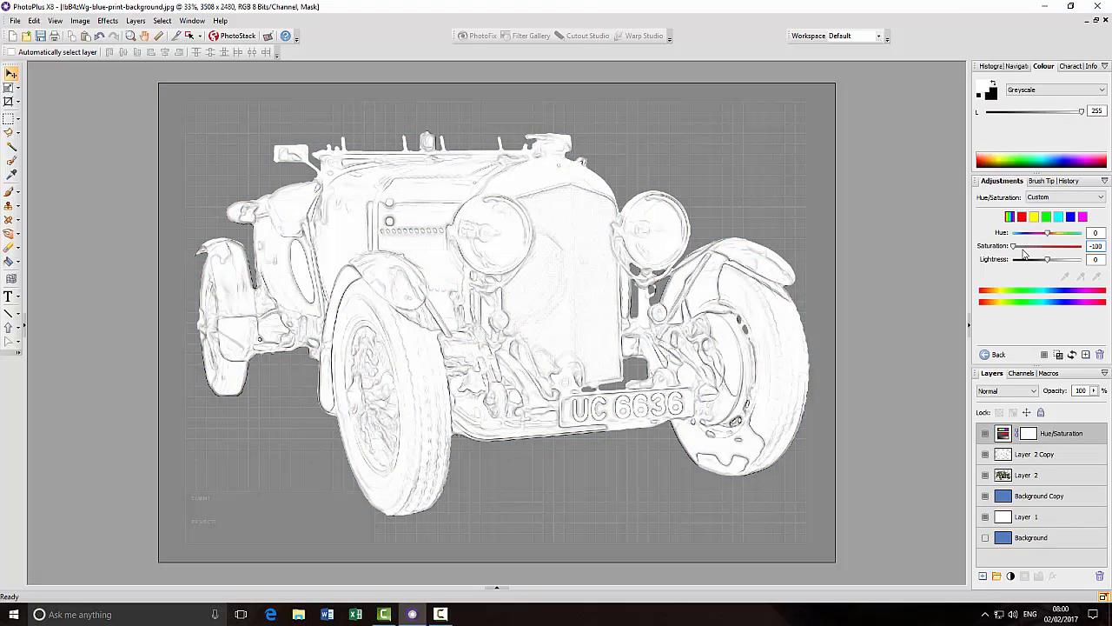
{"action": "right_click", "coordinate": [1072, 437]}
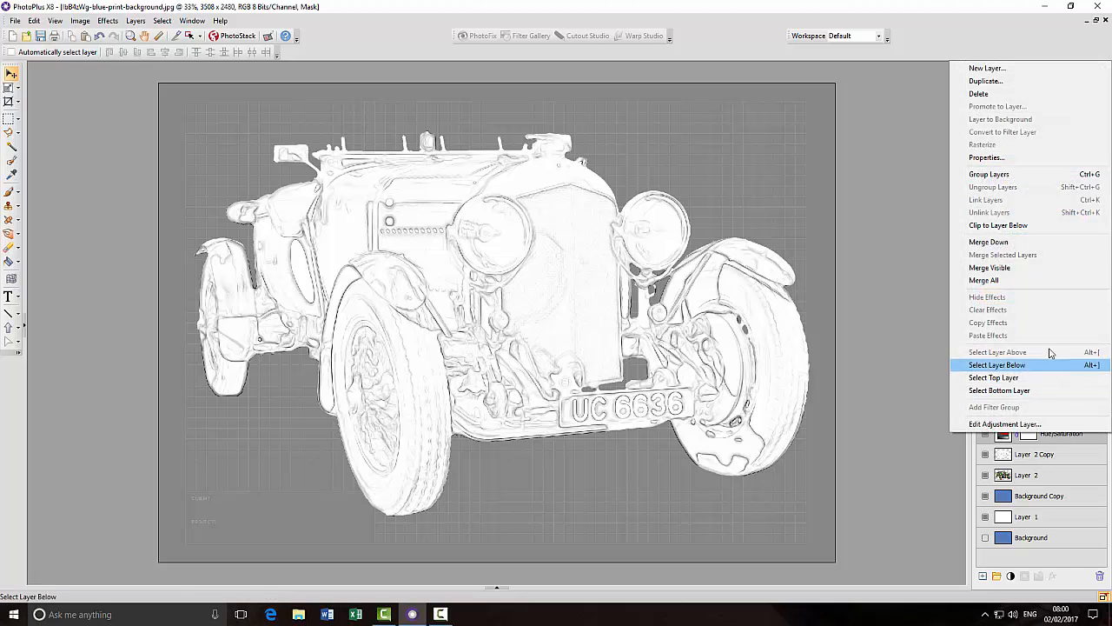
{"action": "left_click", "coordinate": [989, 242]}
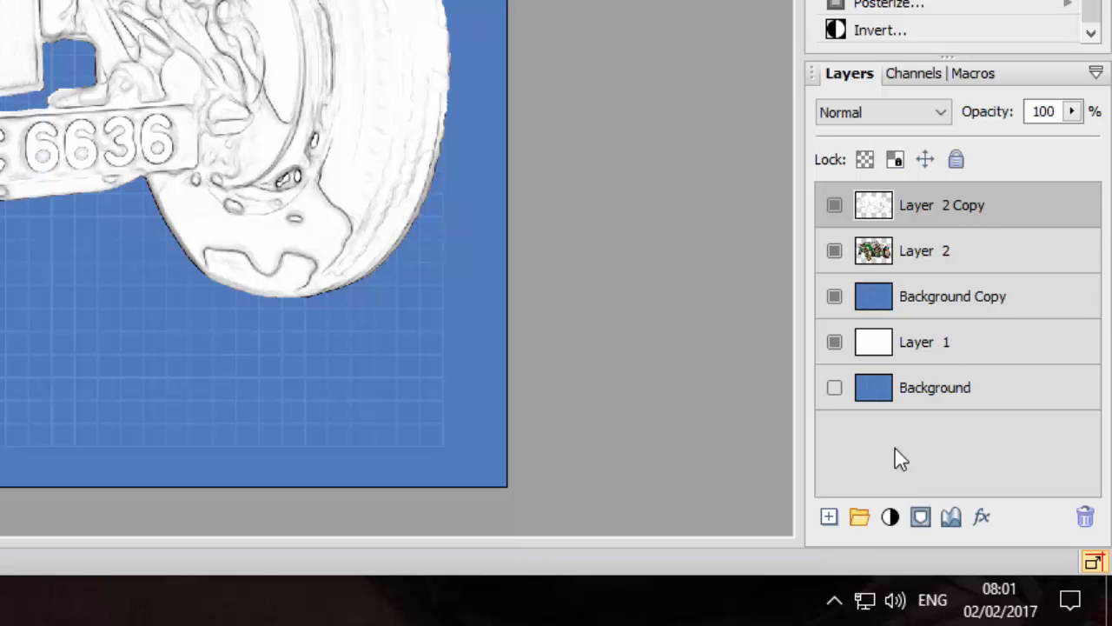
- Add a layer mask to Layer 2 Copy and set the Paintbrush to black at 31% opacity
{"action": "left_click", "coordinate": [921, 517]}
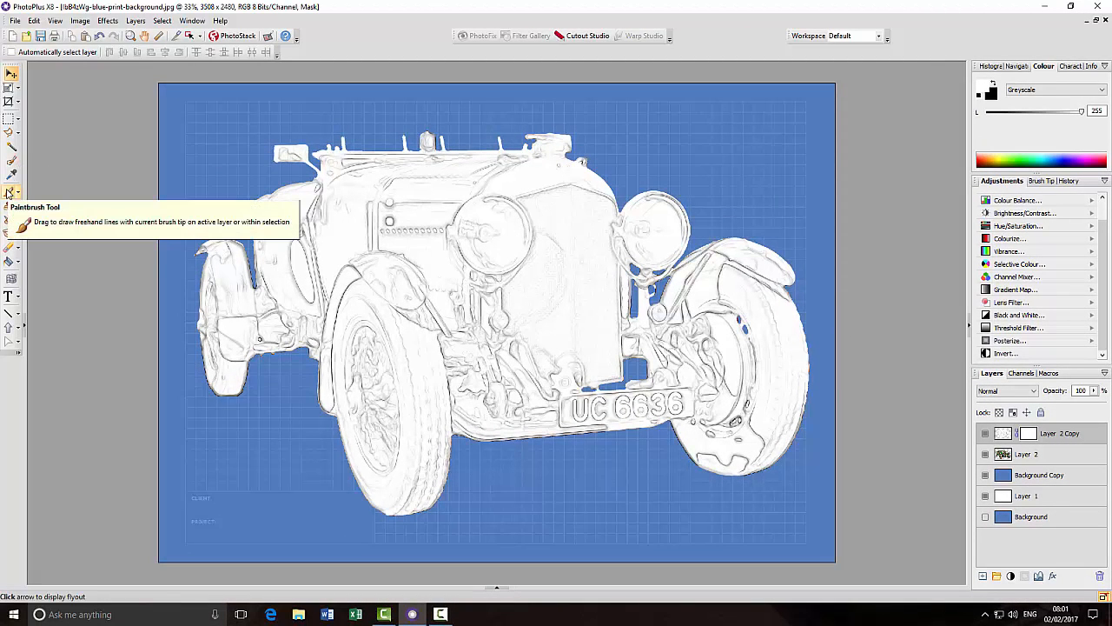
{"action": "left_click", "coordinate": [10, 192]}
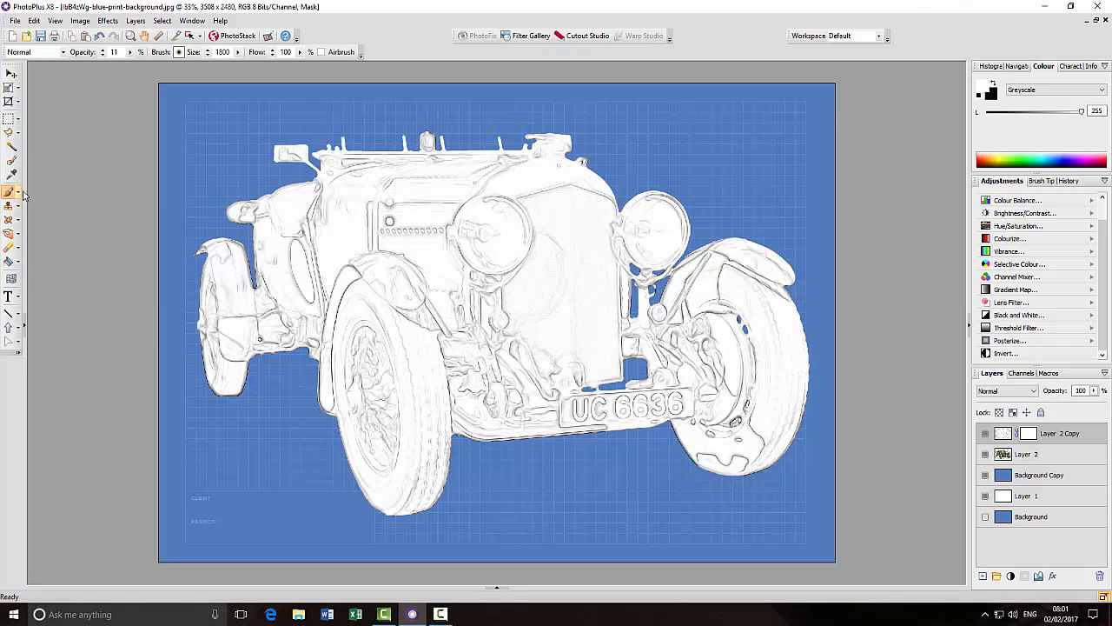
{"action": "left_click", "coordinate": [995, 84]}
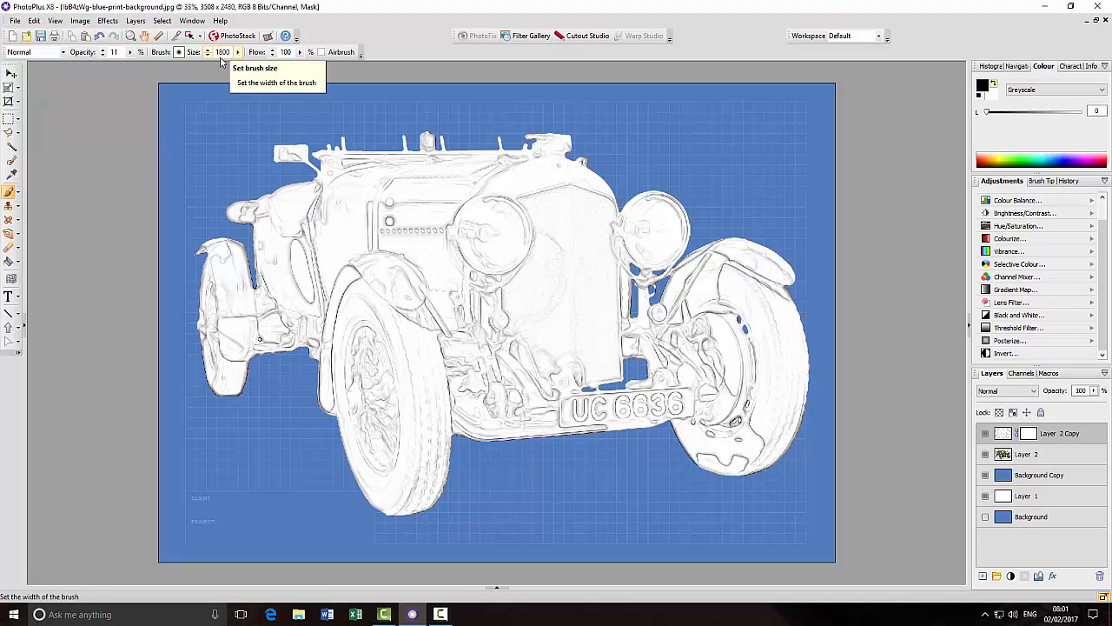
{"action": "left_click", "coordinate": [129, 53]}
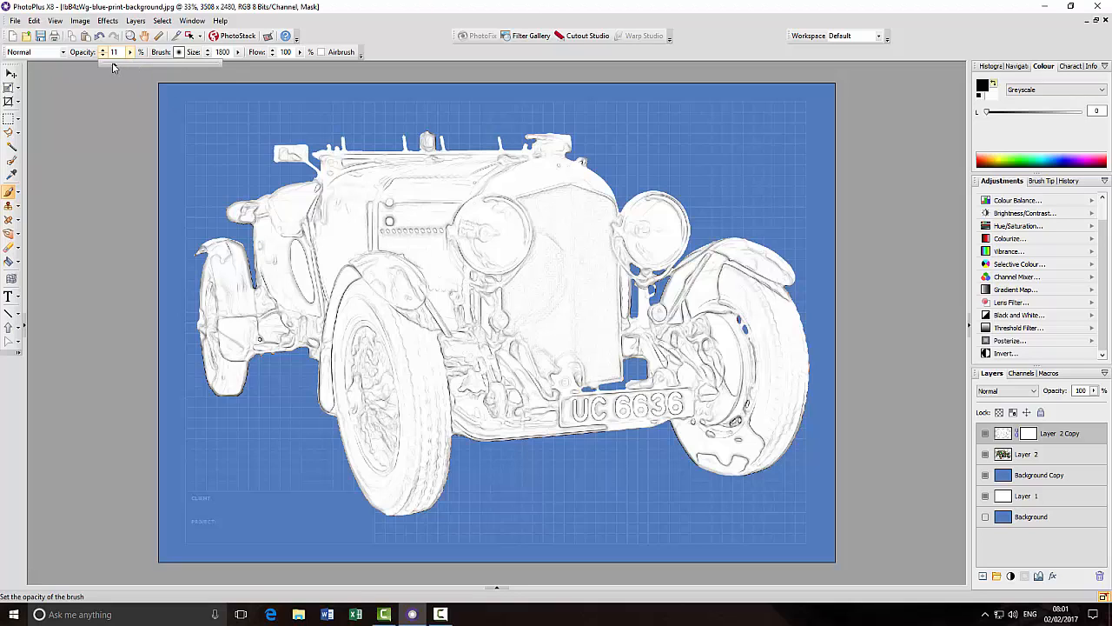
{"action": "left_click_drag", "start_coordinate": [121, 64], "coordinate": [135, 69]}
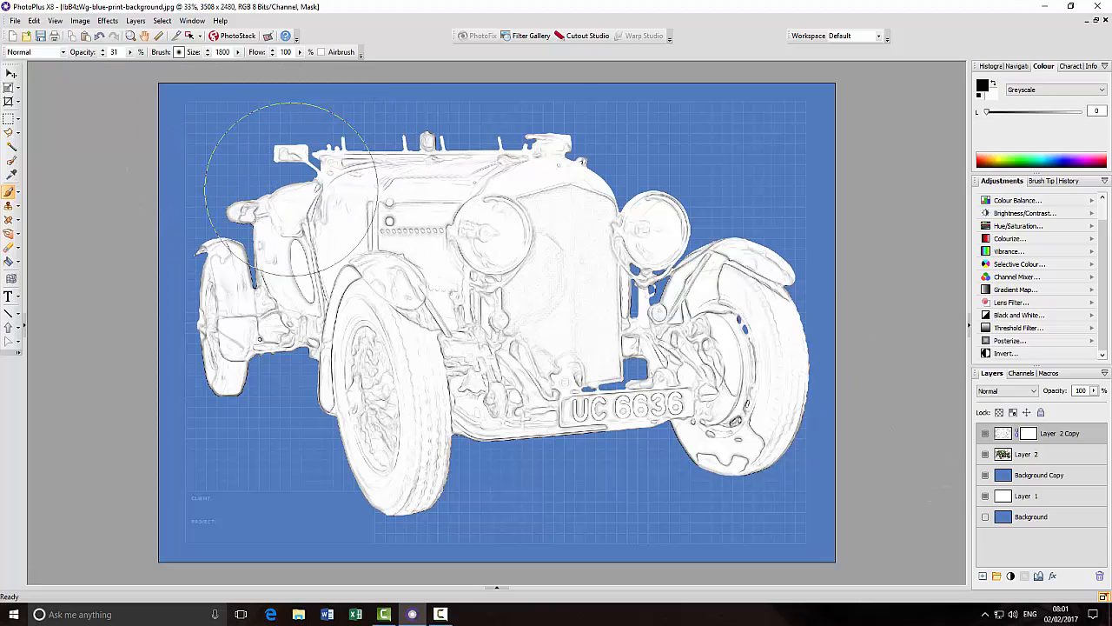
- Paint on the Layer 2 Copy mask across the body, bonnet, grille and both front wheels to partly reveal the car's colour
{"action": "mouse_move", "coordinate": [291, 190]}
{"action": "left_mouse_down"}
{"action": "mouse_move", "coordinate": [269, 168]}
{"action": "mouse_move", "coordinate": [199, 248]}
{"action": "mouse_move", "coordinate": [229, 286]}
{"action": "mouse_move", "coordinate": [387, 300]}
{"action": "mouse_move", "coordinate": [430, 404]}
{"action": "mouse_move", "coordinate": [413, 430]}
{"action": "mouse_move", "coordinate": [491, 304]}
{"action": "left_mouse_up"}
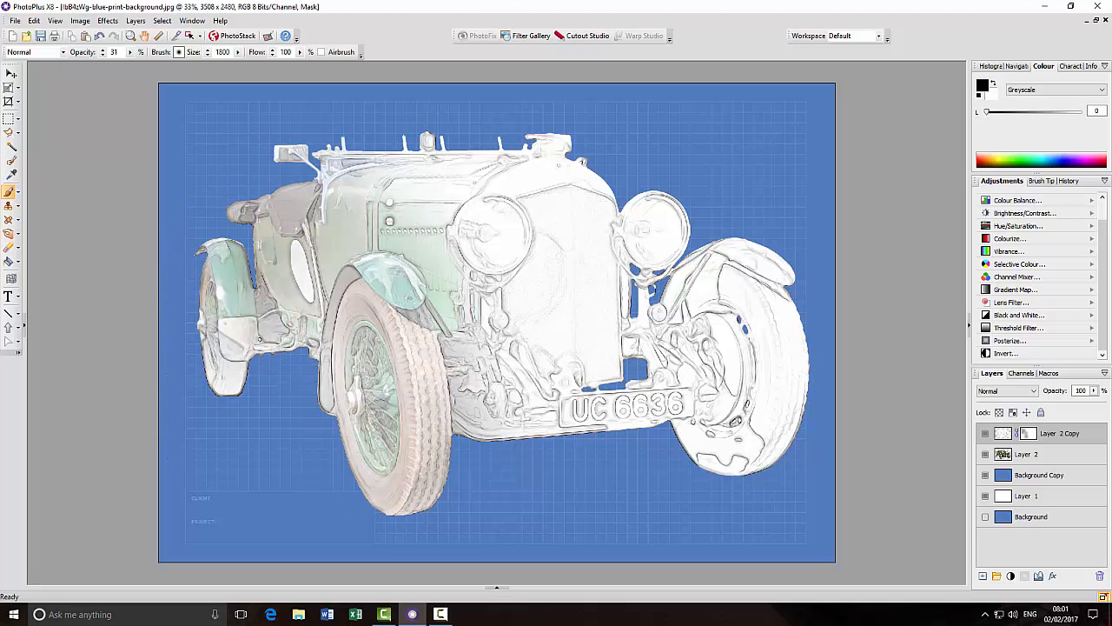
{"action": "left_click", "coordinate": [499, 281]}
{"action": "left_click", "coordinate": [522, 231]}
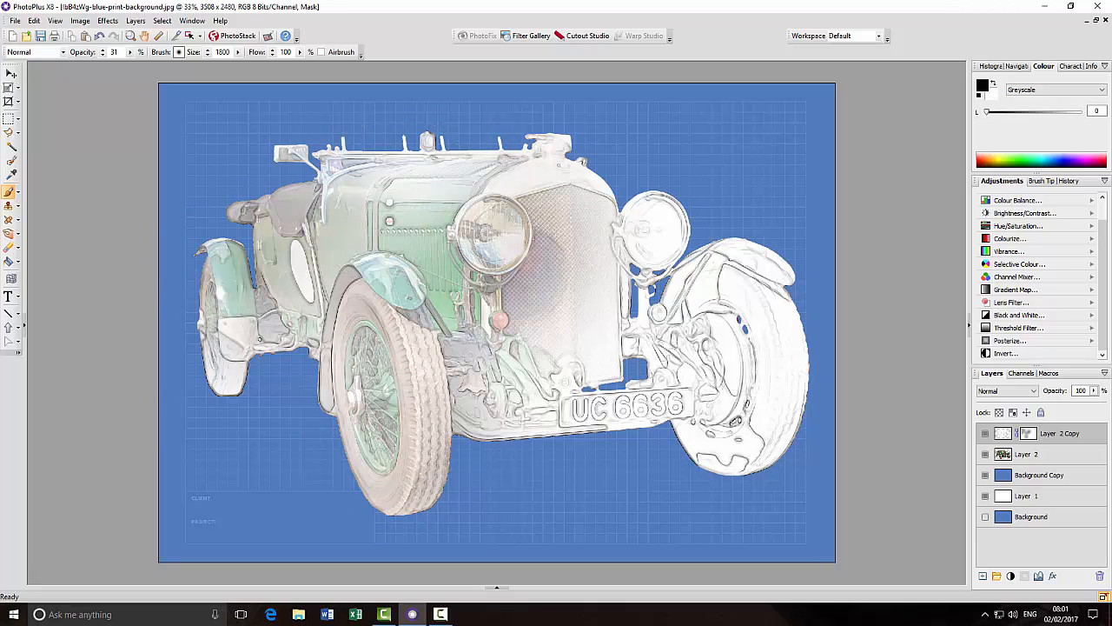
{"action": "left_click", "coordinate": [398, 212]}
{"action": "left_click", "coordinate": [673, 375]}
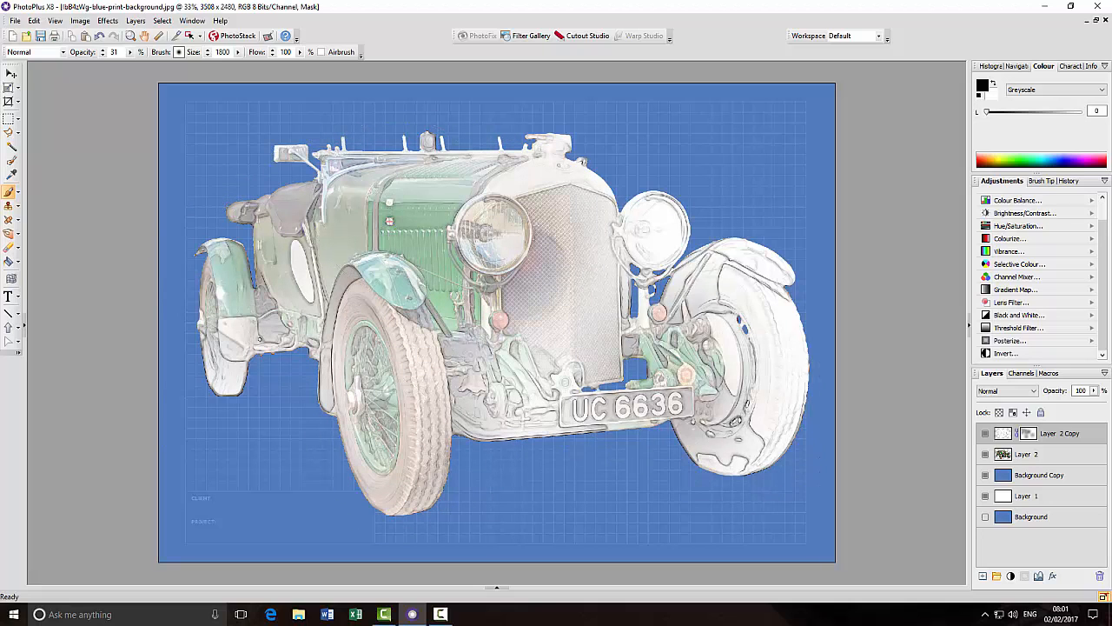
{"action": "left_click", "coordinate": [735, 398]}
{"action": "left_click", "coordinate": [744, 322]}
{"action": "left_click", "coordinate": [562, 252]}
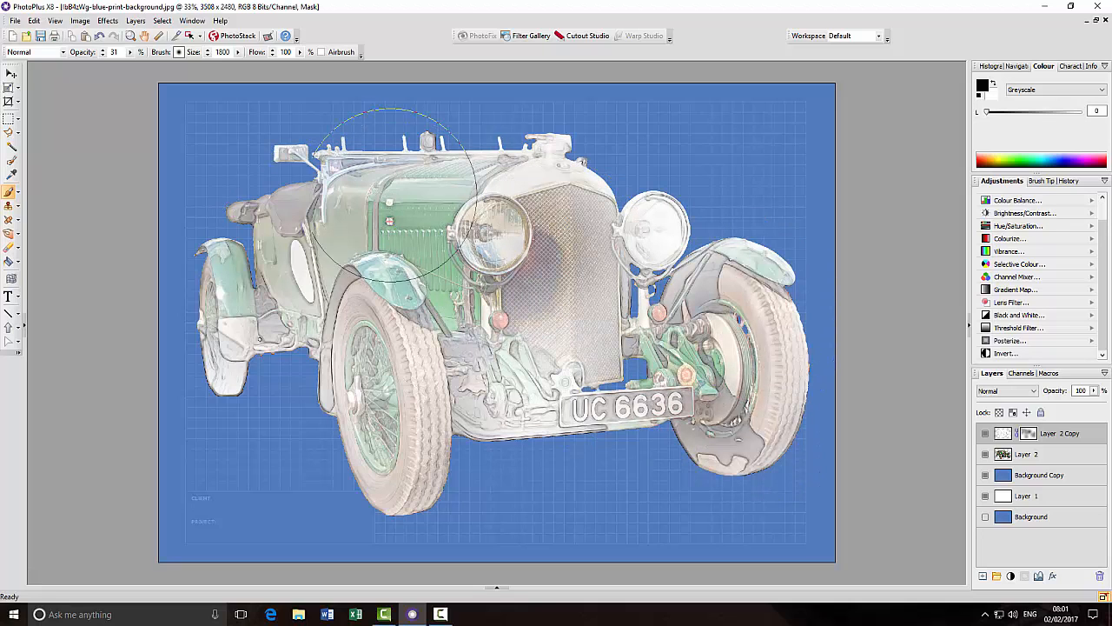
- Build up the colour reveal on the mask over the rear body, near front wheel, front suspension and bonnet
{"action": "left_click", "coordinate": [318, 220]}
{"action": "left_click", "coordinate": [261, 288]}
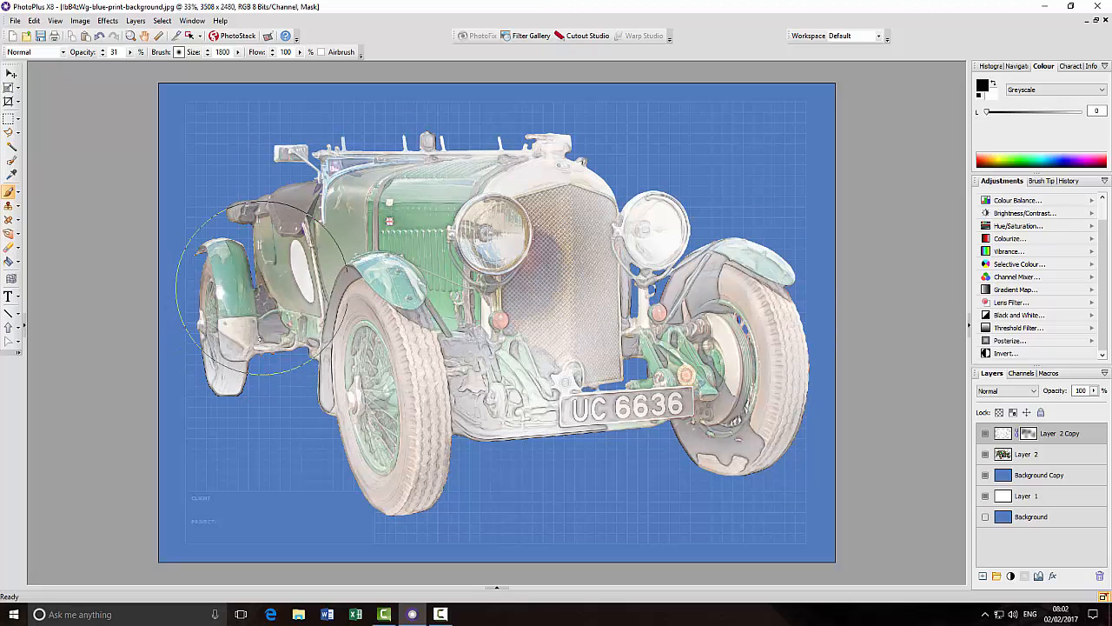
{"action": "left_click", "coordinate": [402, 404]}
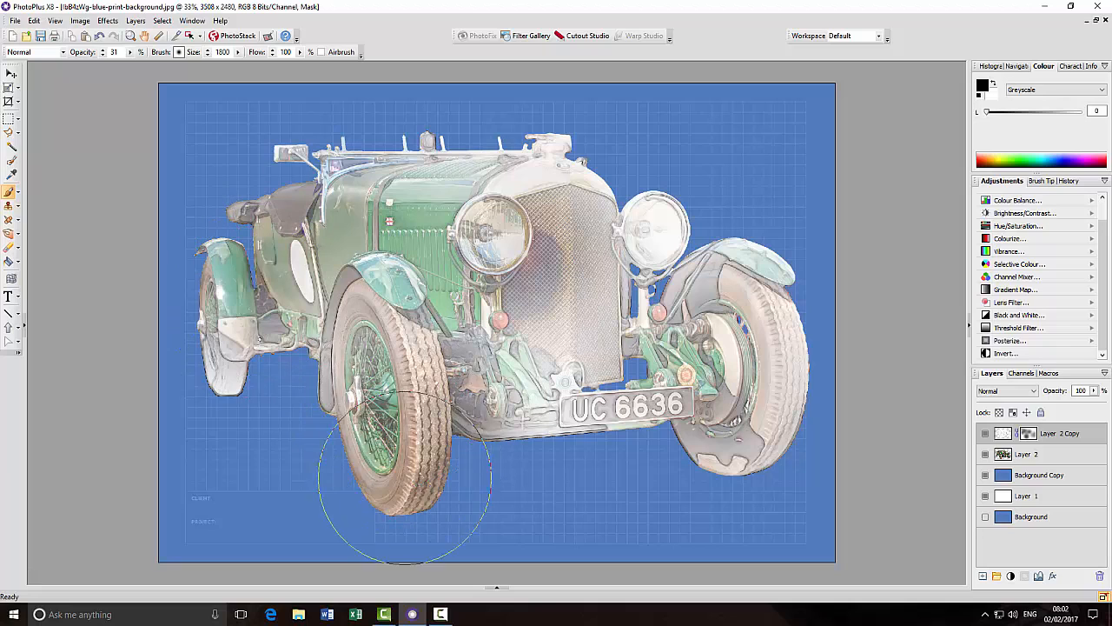
{"action": "left_click", "coordinate": [405, 478]}
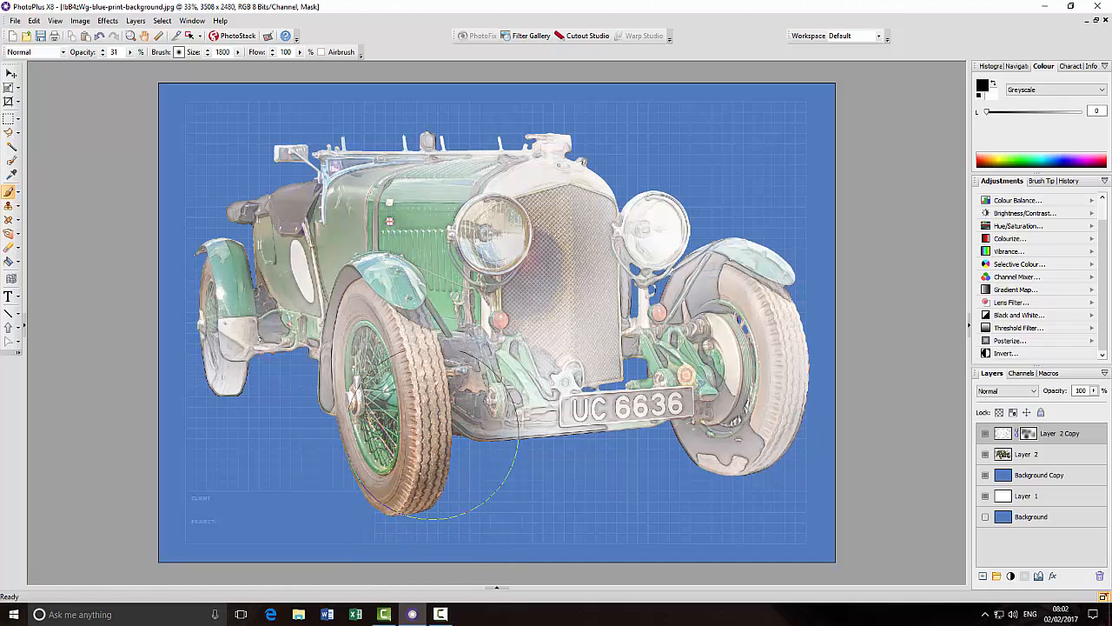
{"action": "left_click", "coordinate": [507, 356]}
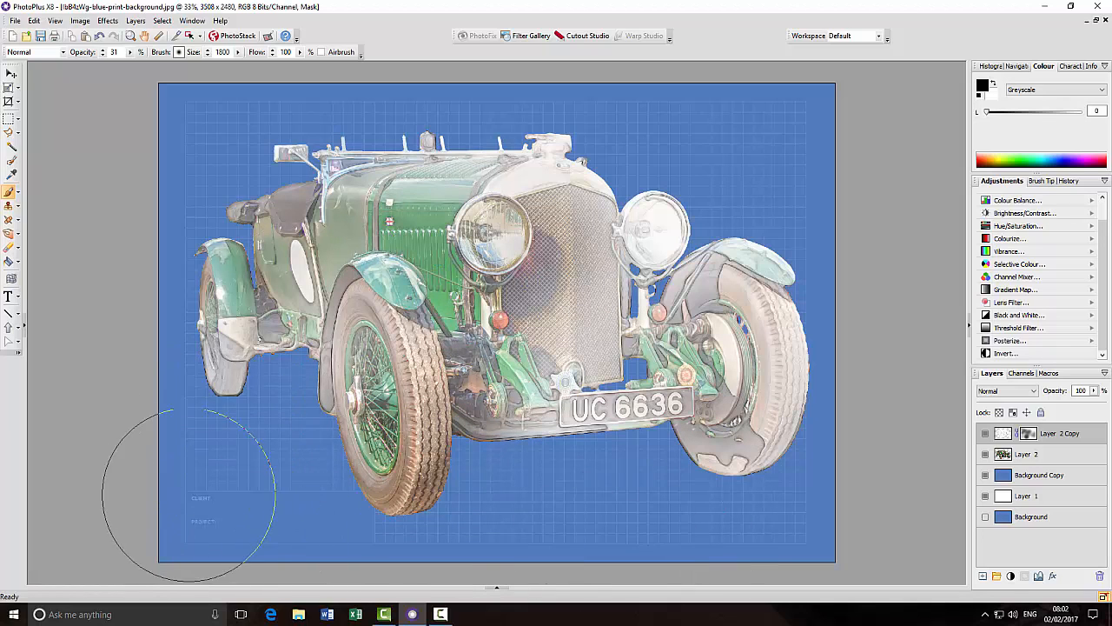
{"action": "left_click", "coordinate": [807, 340]}
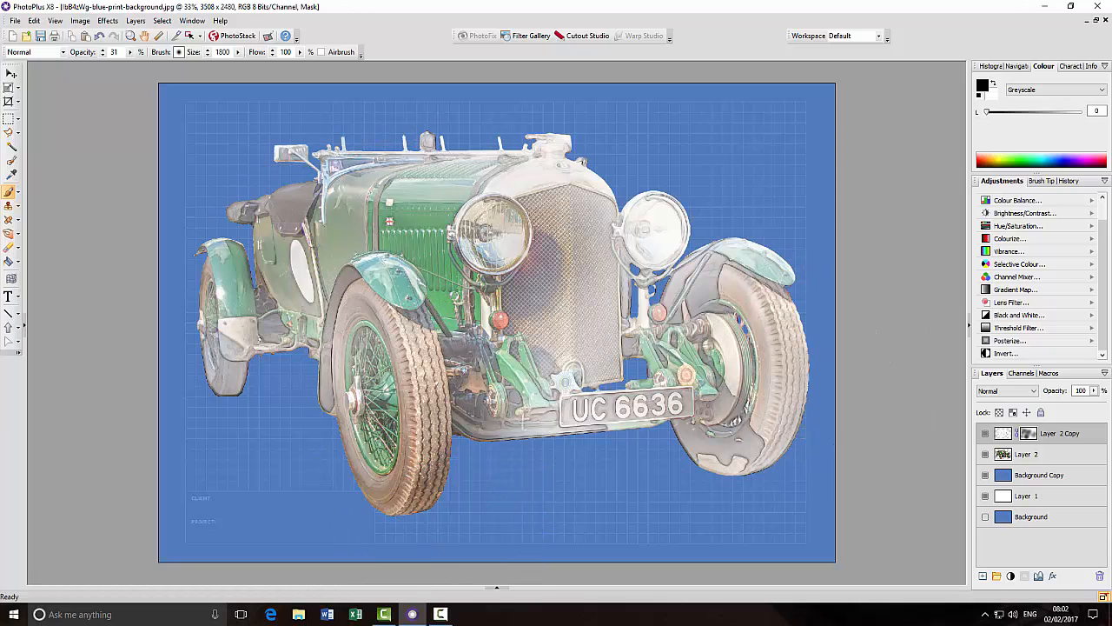
{"action": "left_click", "coordinate": [430, 202]}
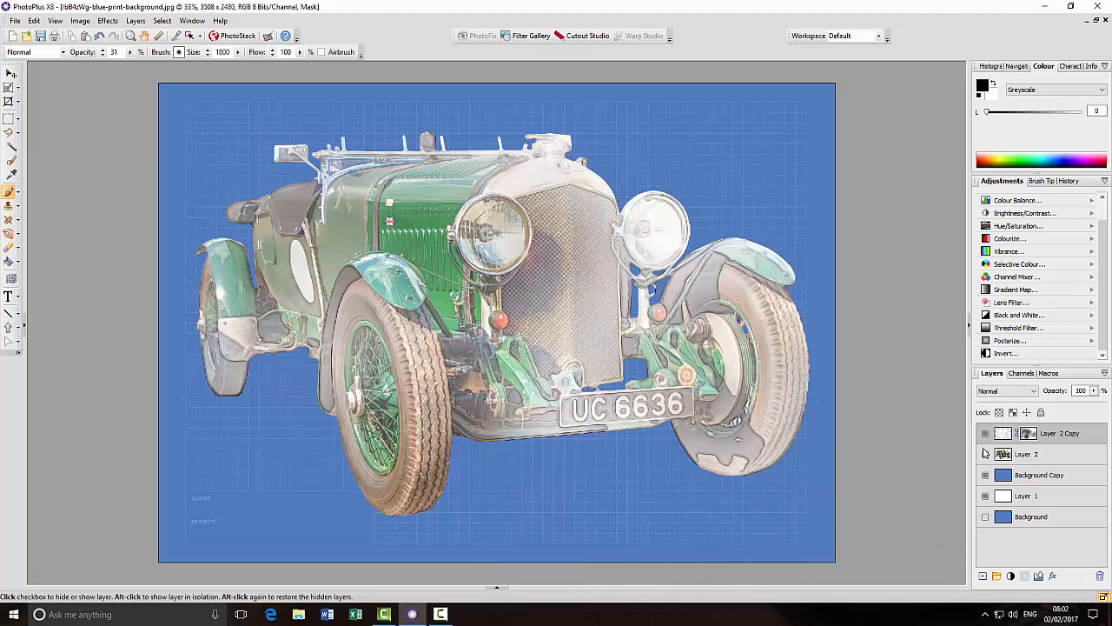
- Add a layer mask to Background Copy and paint black around the blueprint's outer edges to fade them at 31% opacity
{"action": "left_click", "coordinate": [1066, 476]}
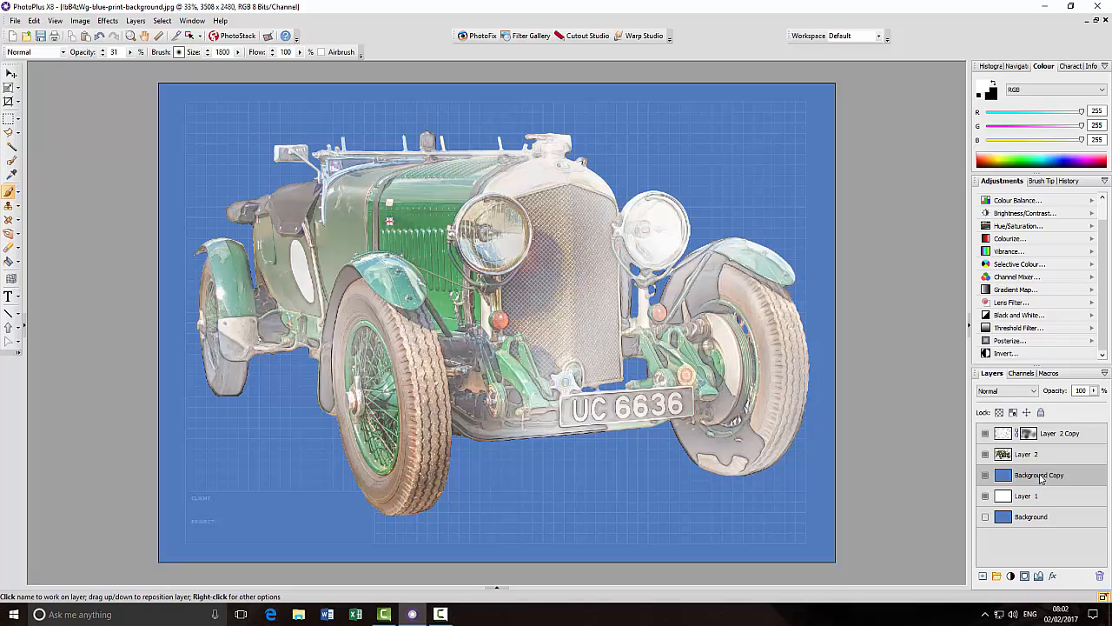
{"action": "left_click", "coordinate": [1025, 576]}
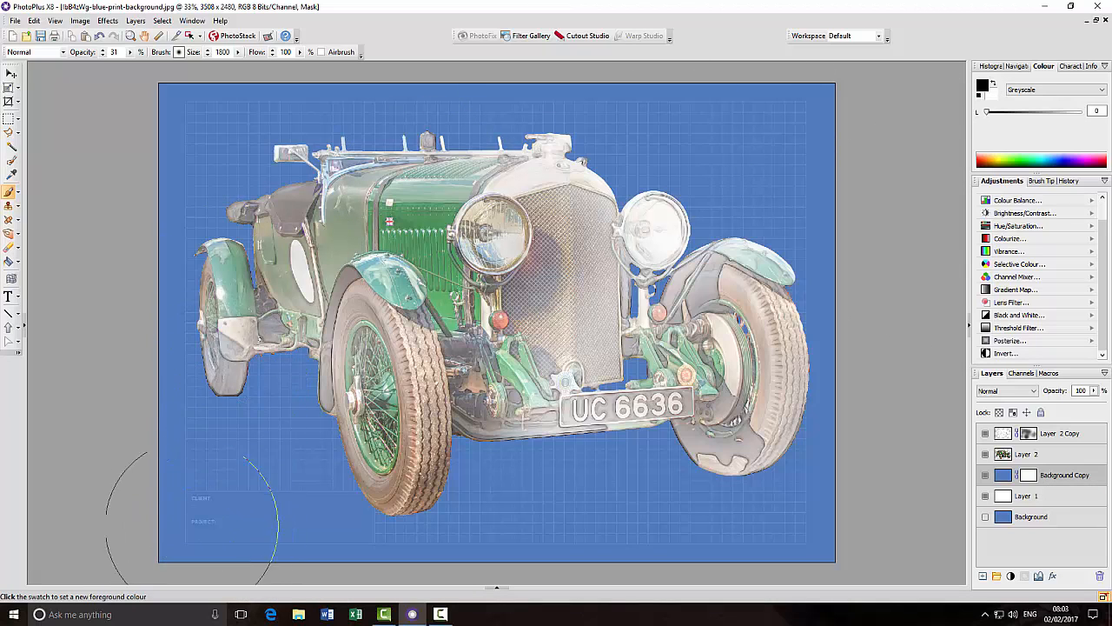
{"action": "mouse_move", "coordinate": [188, 491]}
{"action": "left_mouse_down"}
{"action": "mouse_move", "coordinate": [137, 282]}
{"action": "mouse_move", "coordinate": [150, 156]}
{"action": "mouse_move", "coordinate": [167, 126]}
{"action": "mouse_move", "coordinate": [338, 87]}
{"action": "mouse_move", "coordinate": [483, 89]}
{"action": "mouse_move", "coordinate": [796, 110]}
{"action": "mouse_move", "coordinate": [826, 149]}
{"action": "mouse_move", "coordinate": [845, 218]}
{"action": "mouse_move", "coordinate": [860, 473]}
{"action": "mouse_move", "coordinate": [849, 506]}
{"action": "mouse_move", "coordinate": [721, 552]}
{"action": "mouse_move", "coordinate": [558, 570]}
{"action": "mouse_move", "coordinate": [624, 566]}
{"action": "mouse_move", "coordinate": [139, 556]}
{"action": "left_mouse_up"}
{"action": "mouse_move", "coordinate": [213, 550]}
{"action": "left_mouse_down"}
{"action": "mouse_move", "coordinate": [159, 522]}
{"action": "mouse_move", "coordinate": [110, 441]}
{"action": "mouse_move", "coordinate": [101, 327]}
{"action": "left_mouse_up"}
{"action": "mouse_move", "coordinate": [109, 287]}
{"action": "left_mouse_down"}
{"action": "mouse_move", "coordinate": [148, 99]}
{"action": "mouse_move", "coordinate": [162, 87]}
{"action": "left_mouse_up"}
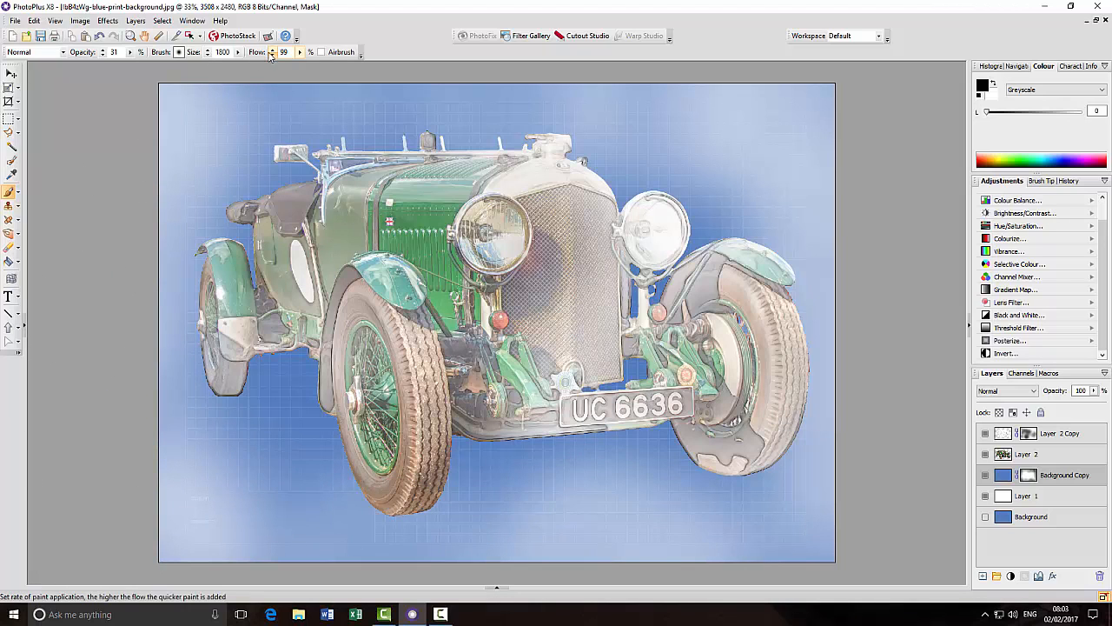
- Lower the brush to 10% opacity and 99% flow, and softly fade more of the blueprint around the car on the Background Copy mask
{"action": "left_click", "coordinate": [272, 55]}
{"action": "mouse_move", "coordinate": [241, 85]}
{"action": "left_mouse_down"}
{"action": "mouse_move", "coordinate": [364, 70]}
{"action": "mouse_move", "coordinate": [685, 78]}
{"action": "left_mouse_up"}
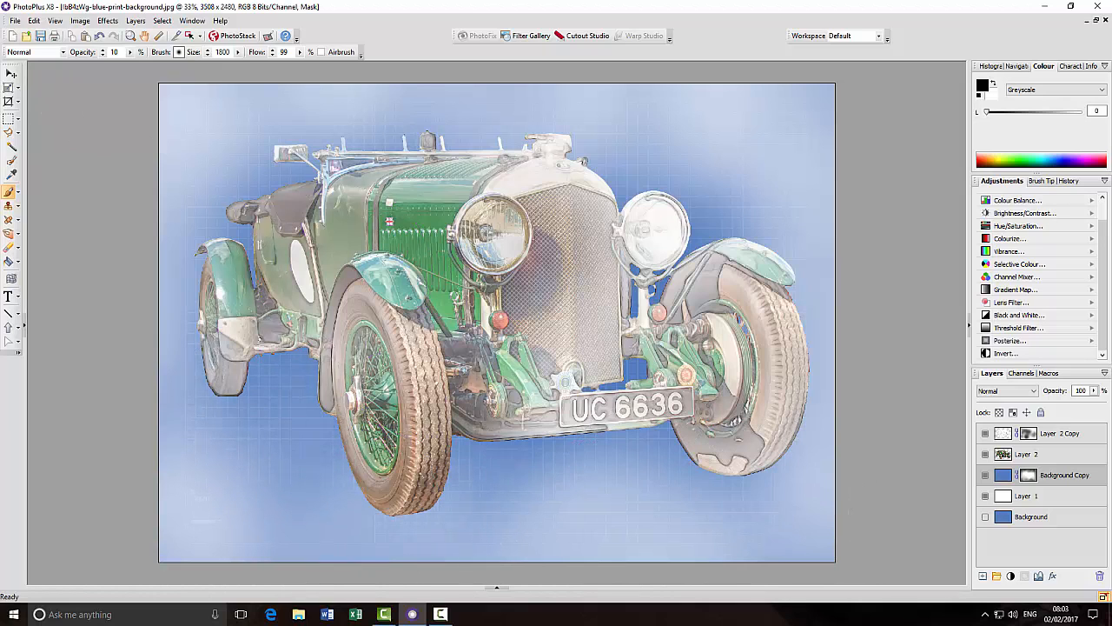
{"action": "left_click", "coordinate": [485, 478]}
{"action": "left_click", "coordinate": [636, 331]}
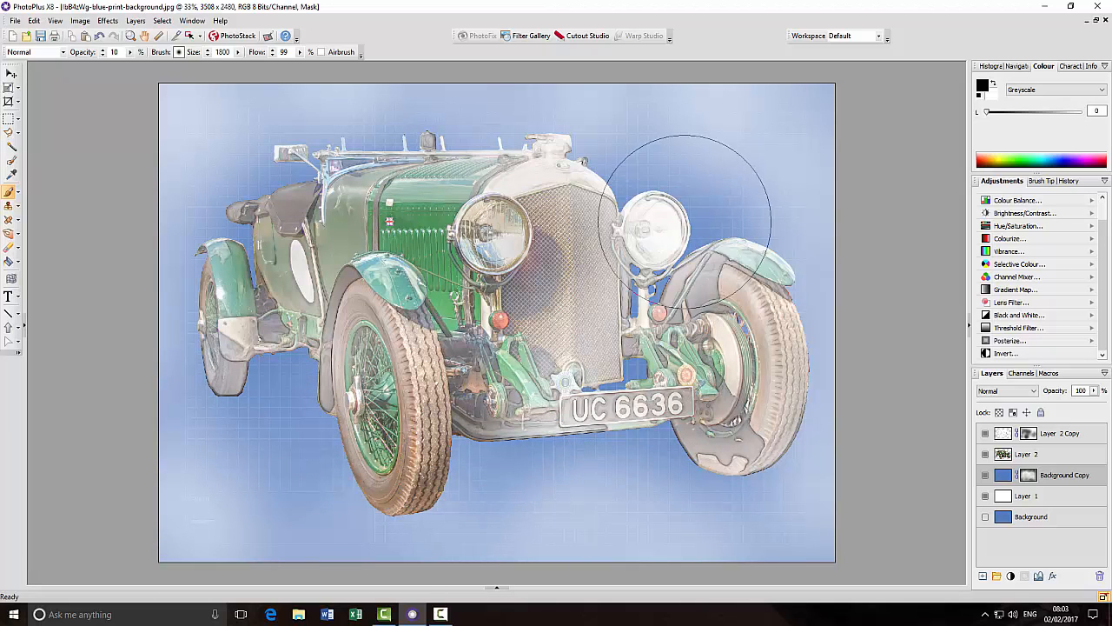
{"action": "left_click", "coordinate": [279, 166]}
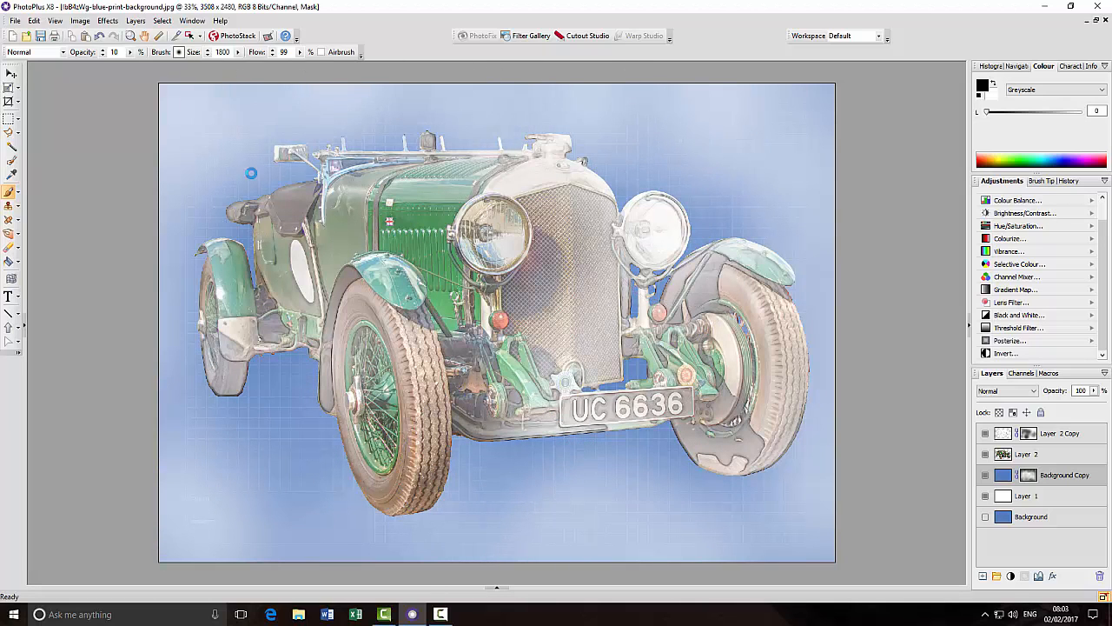
{"action": "left_click", "coordinate": [197, 219]}
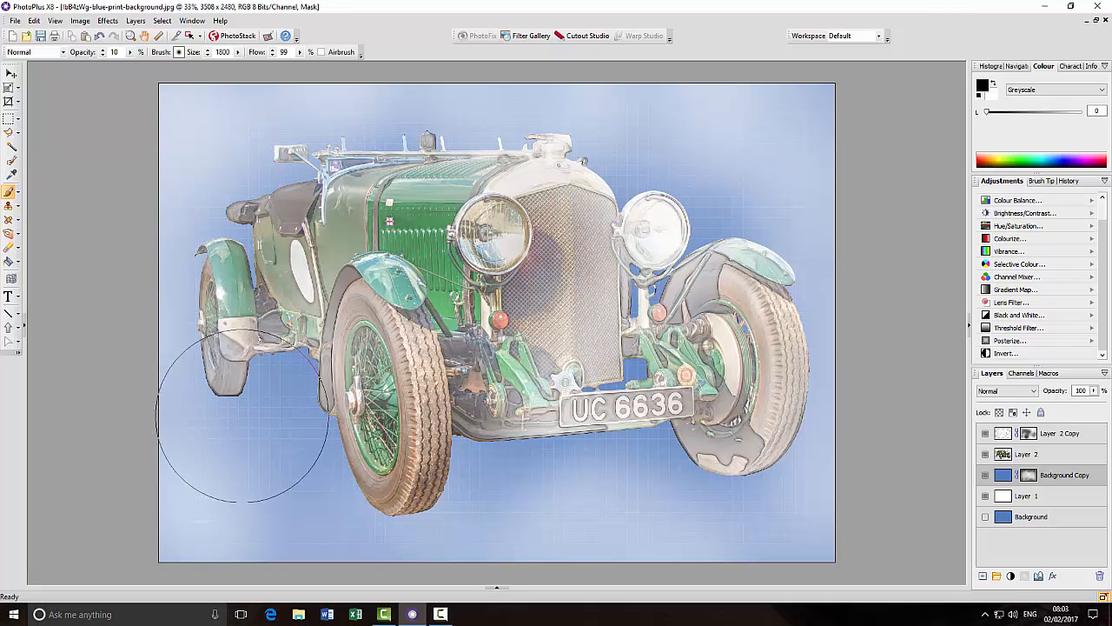
{"action": "left_click", "coordinate": [264, 484]}
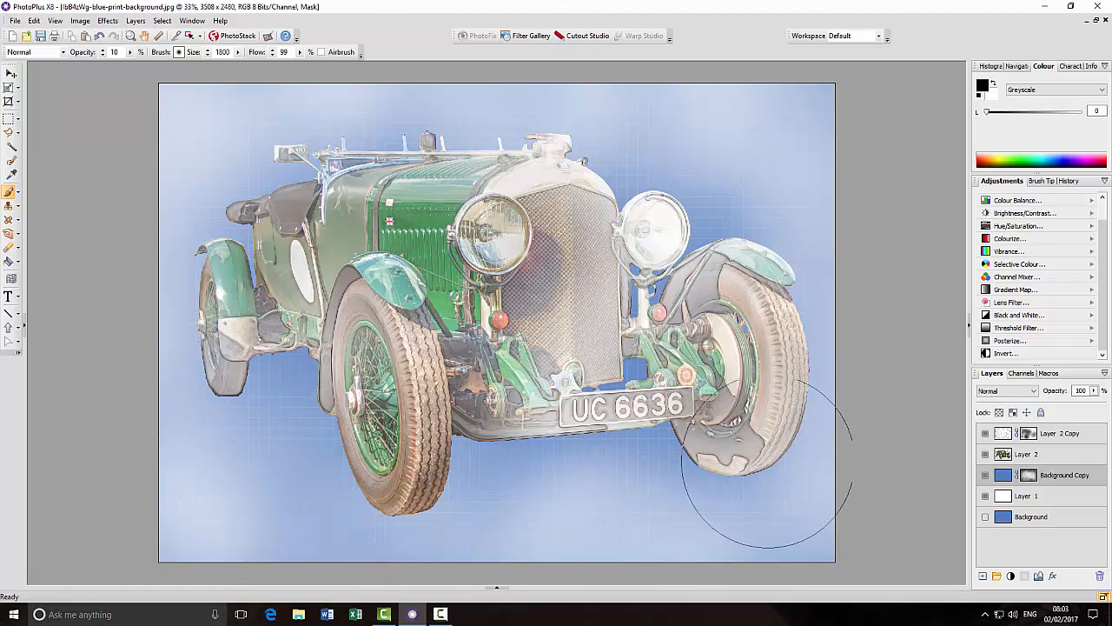